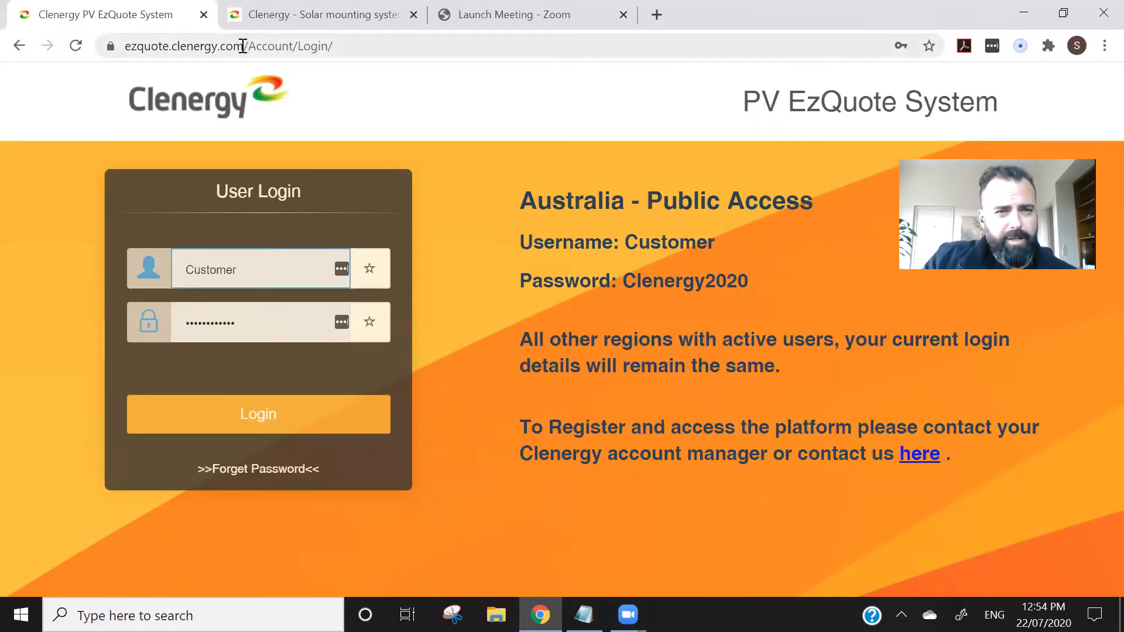
left_click_drag(243, 45, 120, 44)
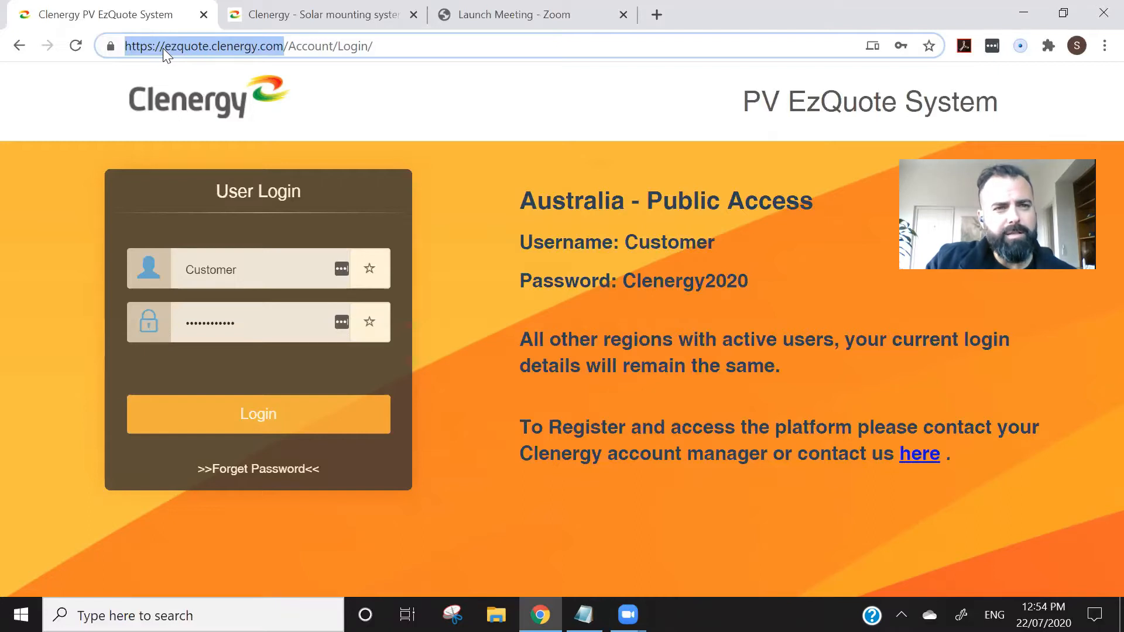
left_click_drag(285, 47, 166, 53)
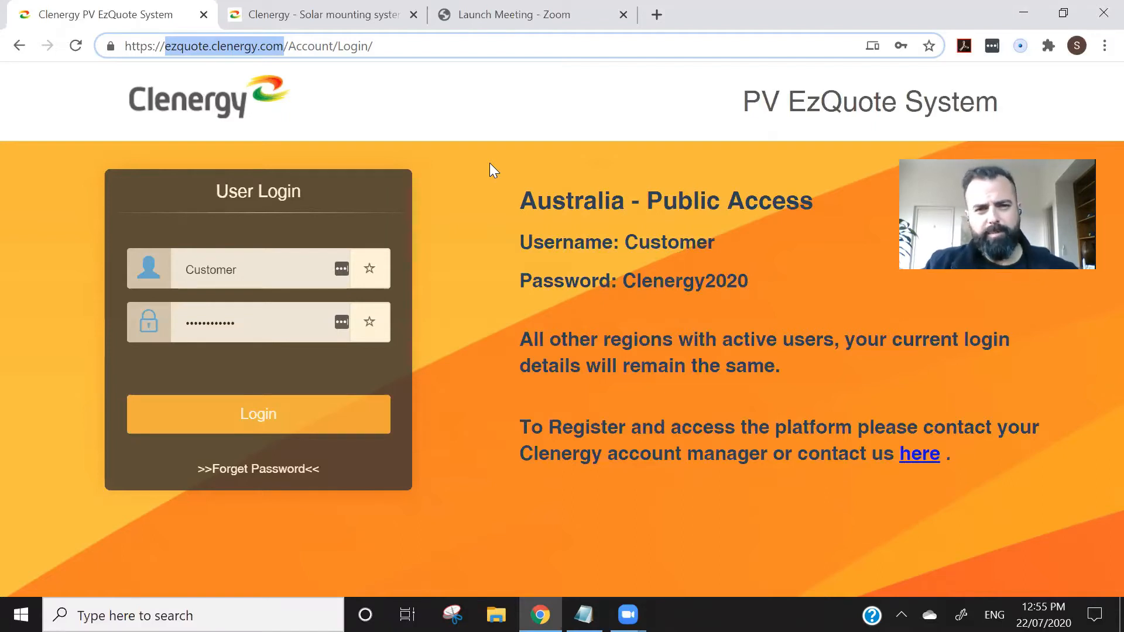
left_click(491, 115)
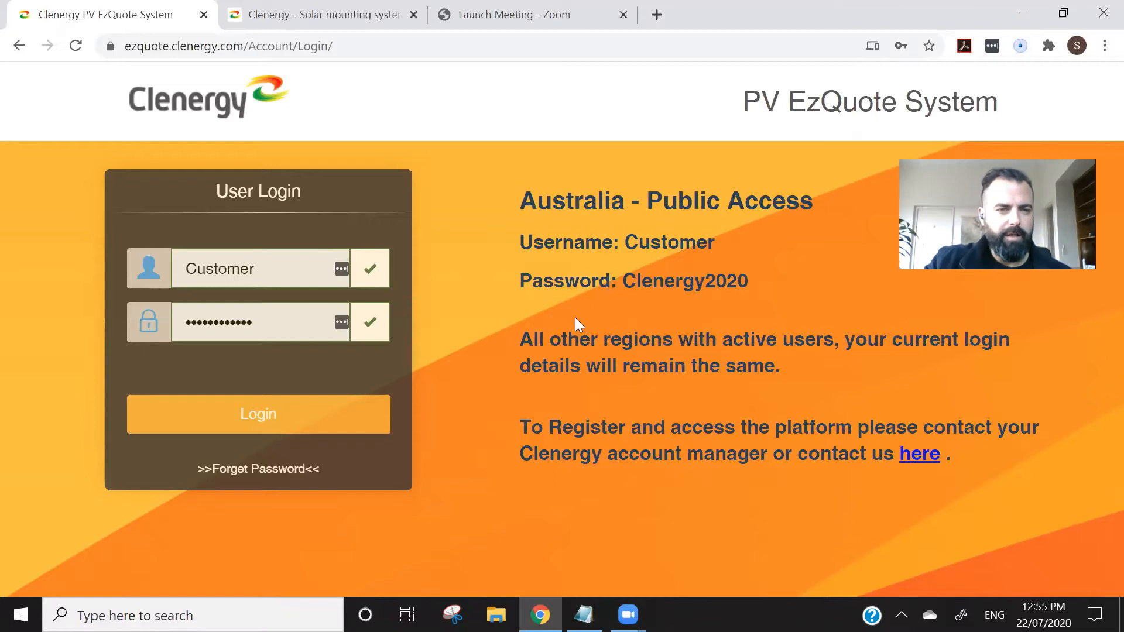
Step: Log in to the PV EzQuote System with the already filled-in public access credentials and dismiss the page translation offer
left_click(257, 417)
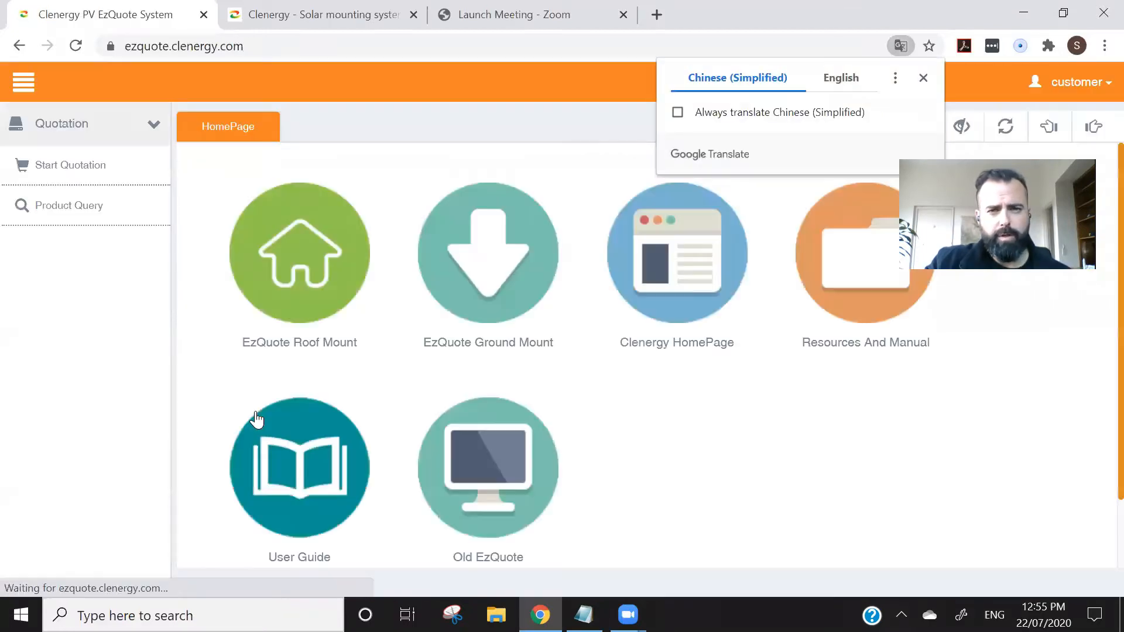
left_click(925, 78)
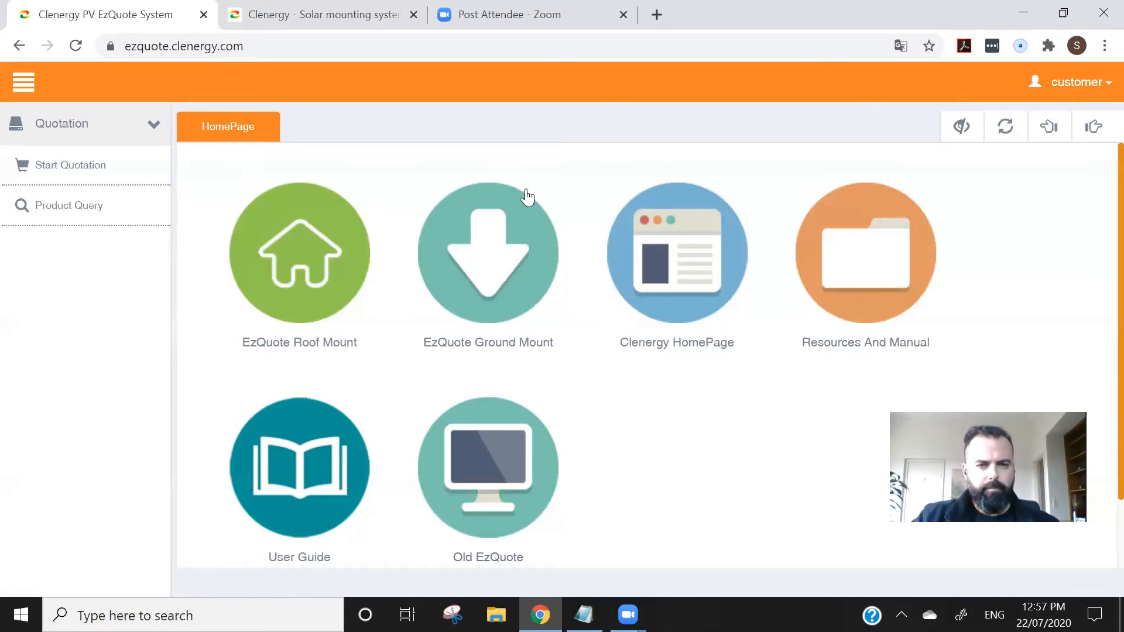
Step: Start an EzQuote Ground Mount quotation with project name "Test Site" and customer name "XYZ Solar"
left_click(486, 267)
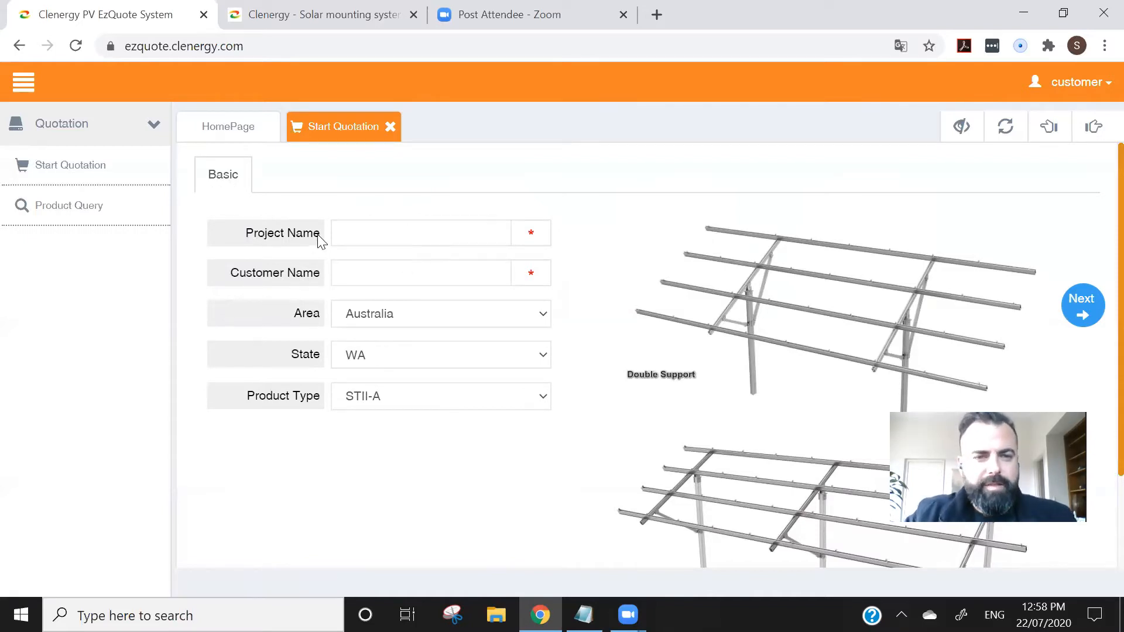
left_click(368, 233)
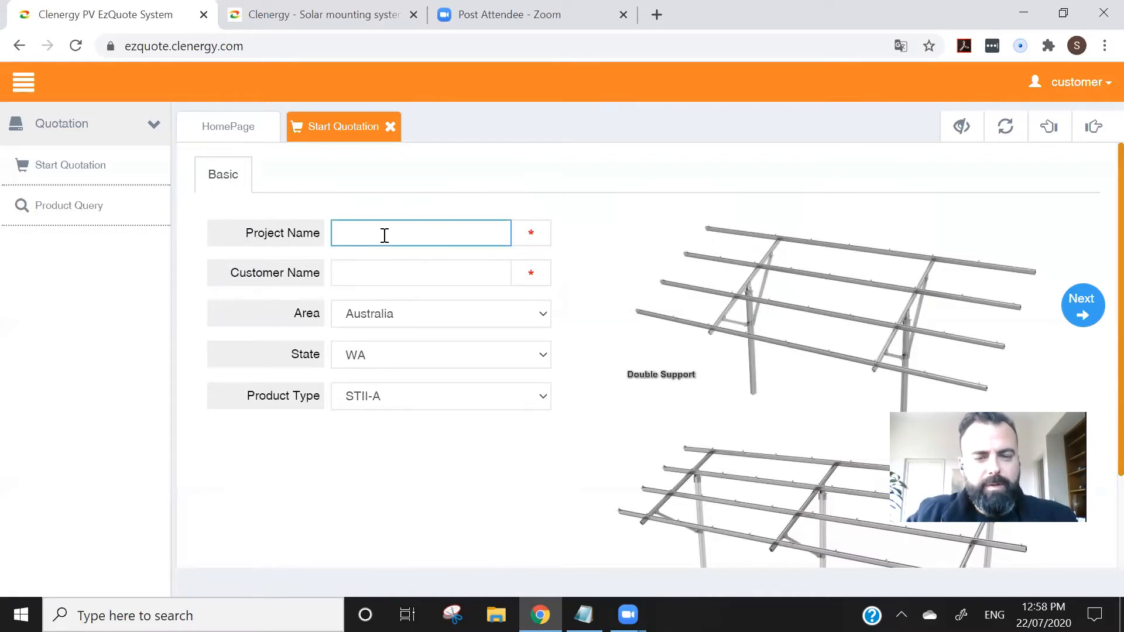
type("Test Site")
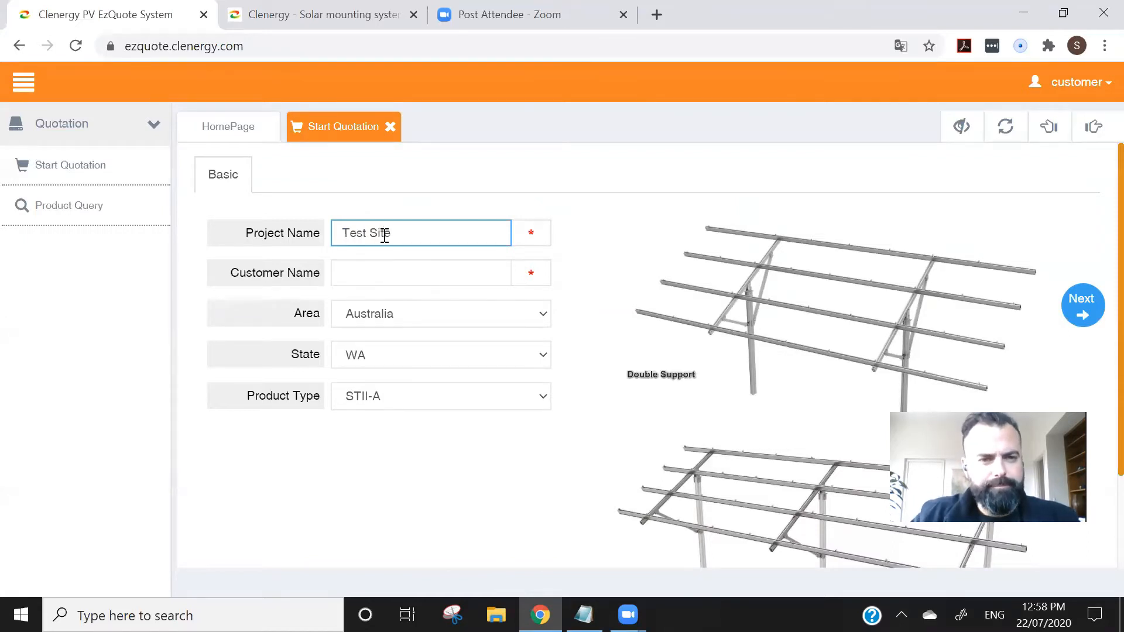
left_click(398, 270)
type("XYZ Solar")
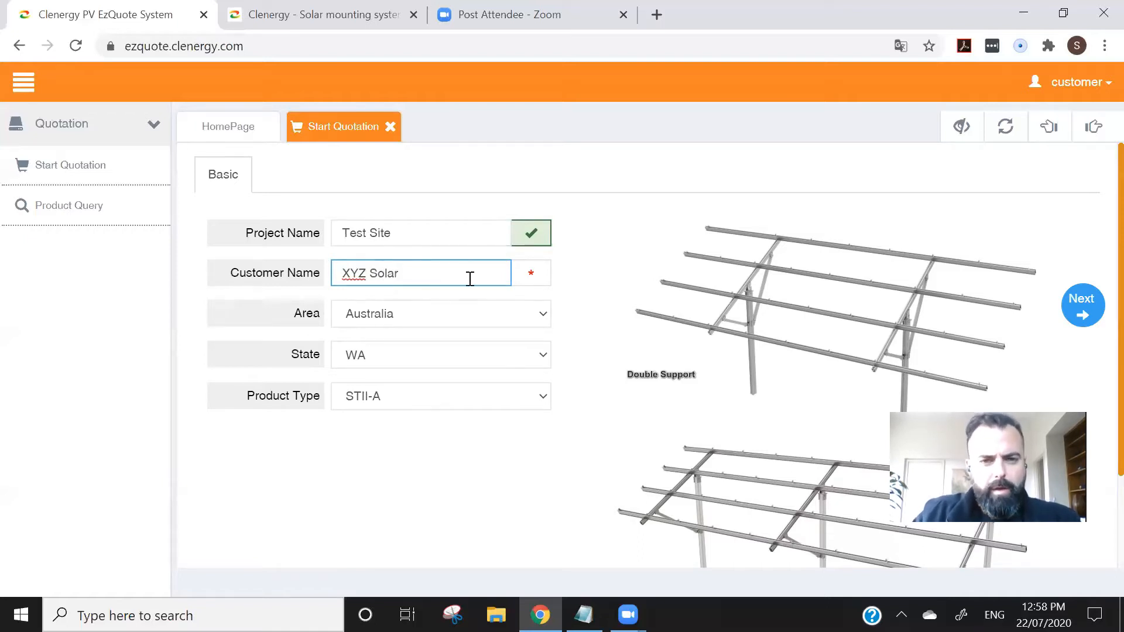
left_click(575, 302)
Step: Set the quotation's area to Australia and its state to VIC
left_click(446, 320)
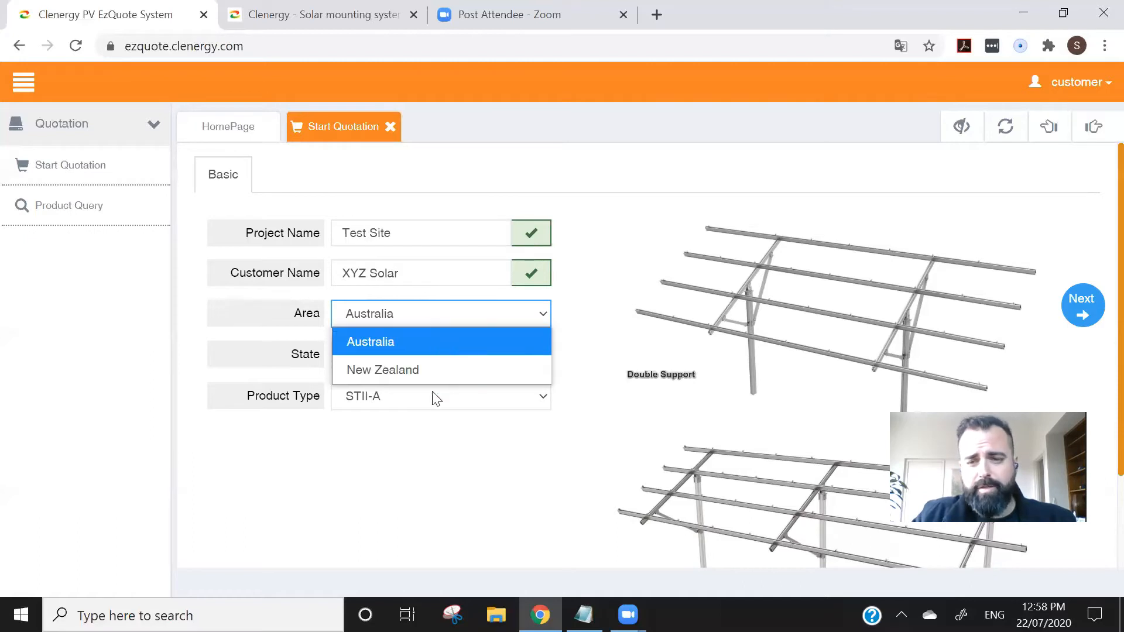
left_click(444, 345)
left_click(439, 355)
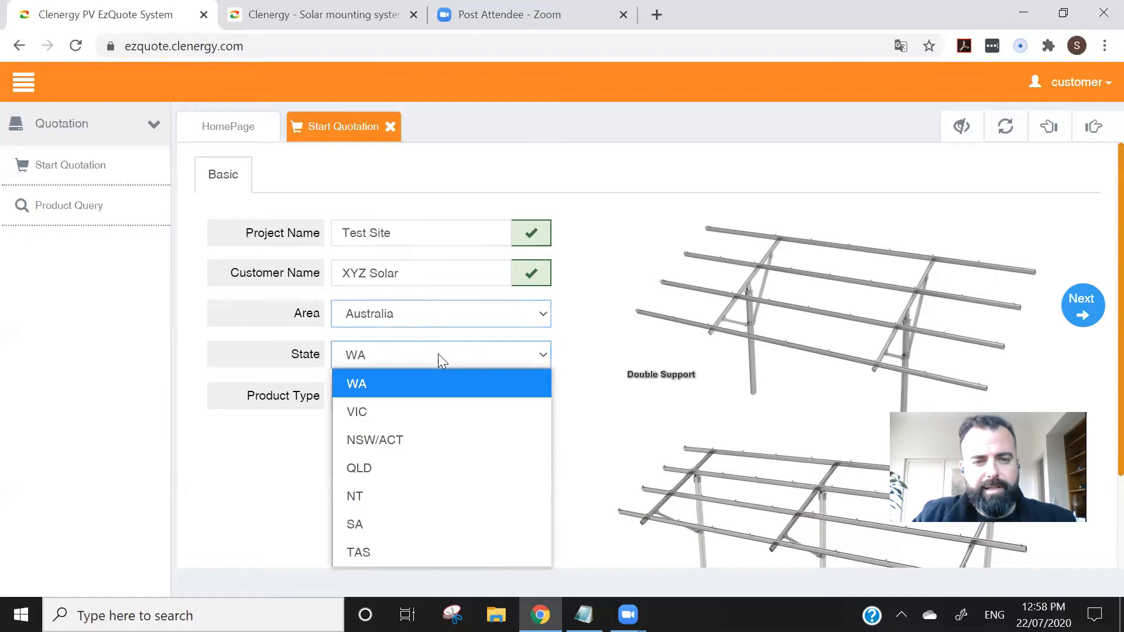
left_click(424, 415)
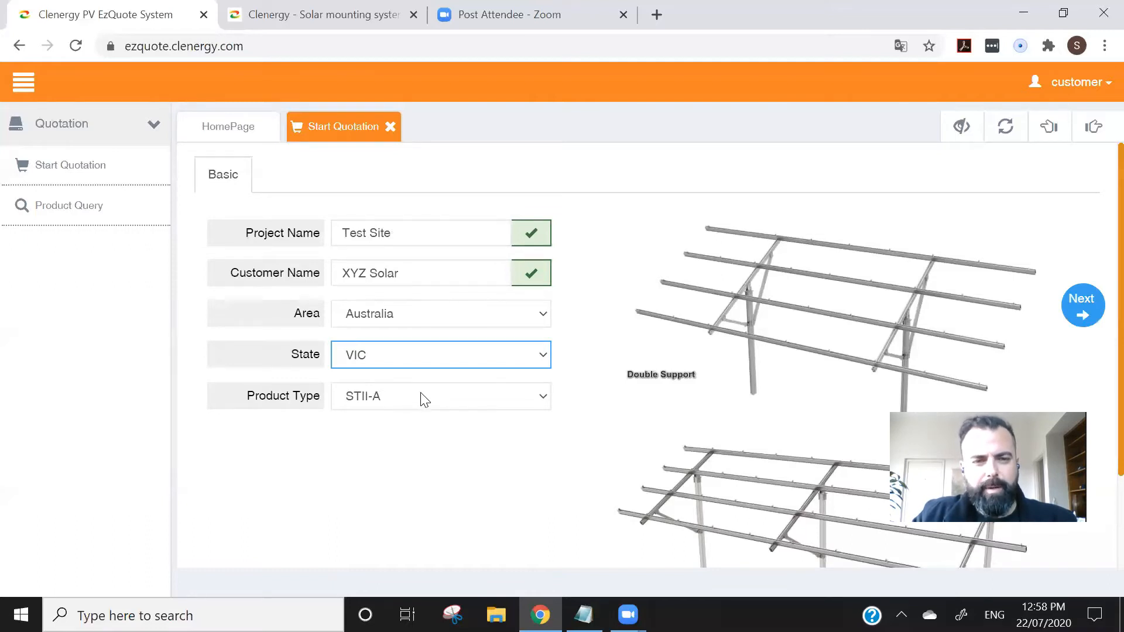
Step: Review the available product types and examine the double-support and single-support illustrations for STII-A
left_click(445, 406)
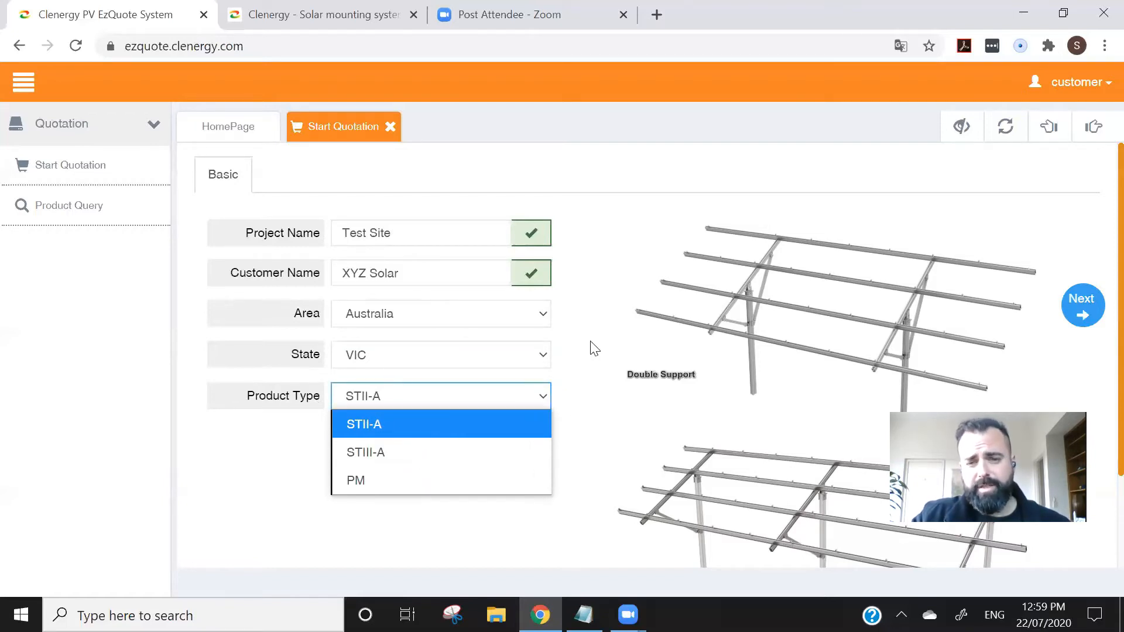
left_click(785, 296)
scroll(788, 295, "down", 2)
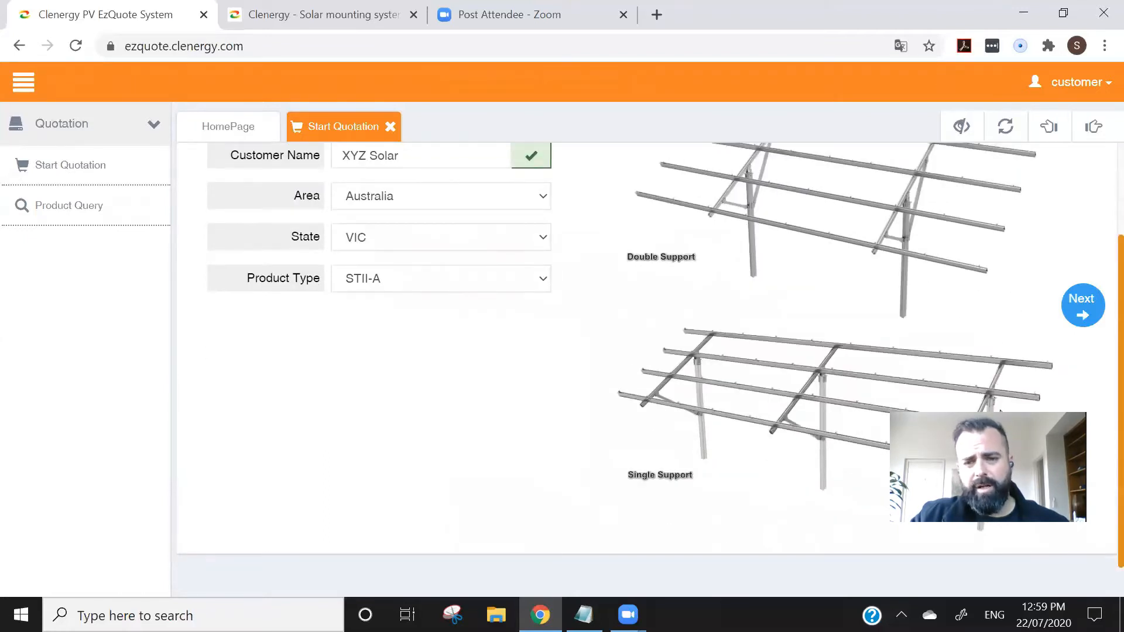
scroll(1000, 410, "up", 2)
scroll(848, 389, "down", 2)
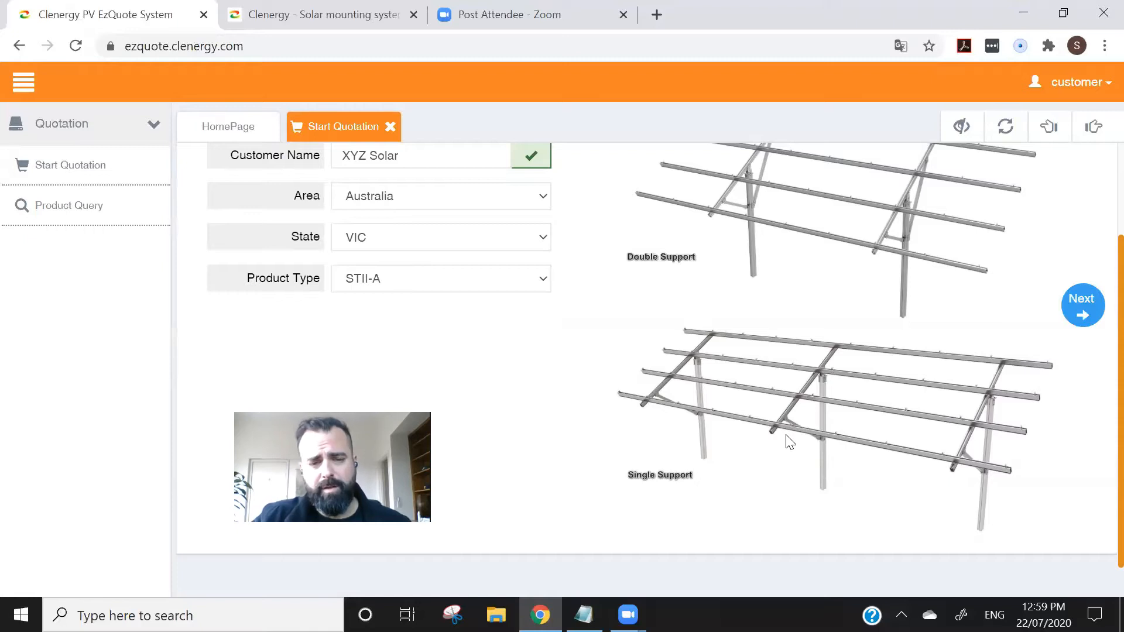
scroll(786, 441, "up", 2)
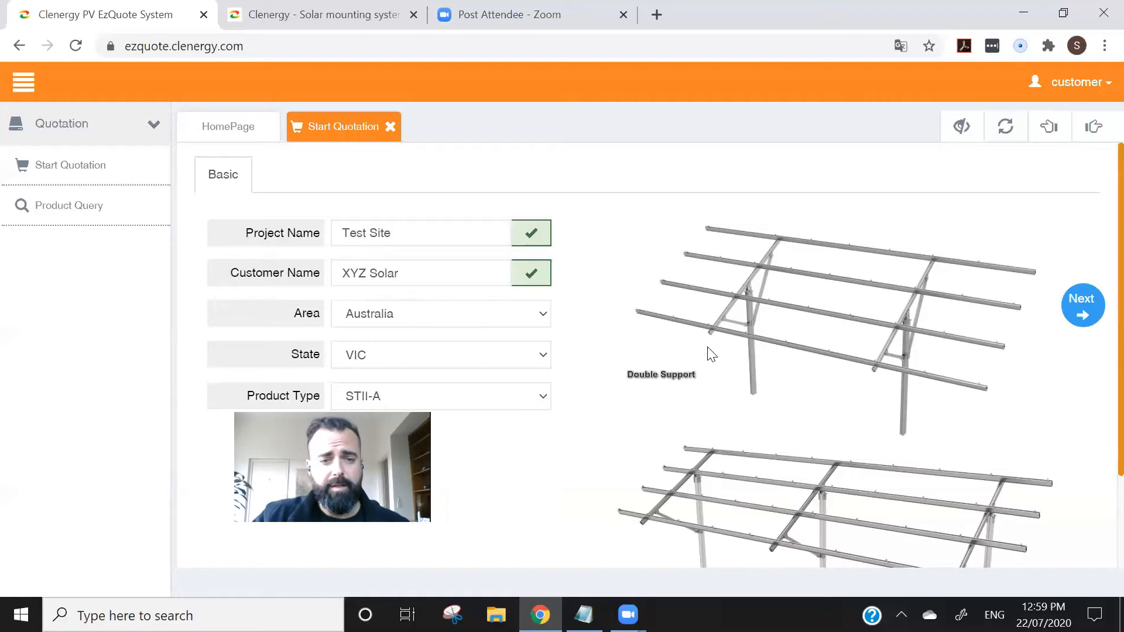
Step: Compare the STIII-A and STII-A illustrations by alternating the product type, finishing on STIII-A
left_click(510, 396)
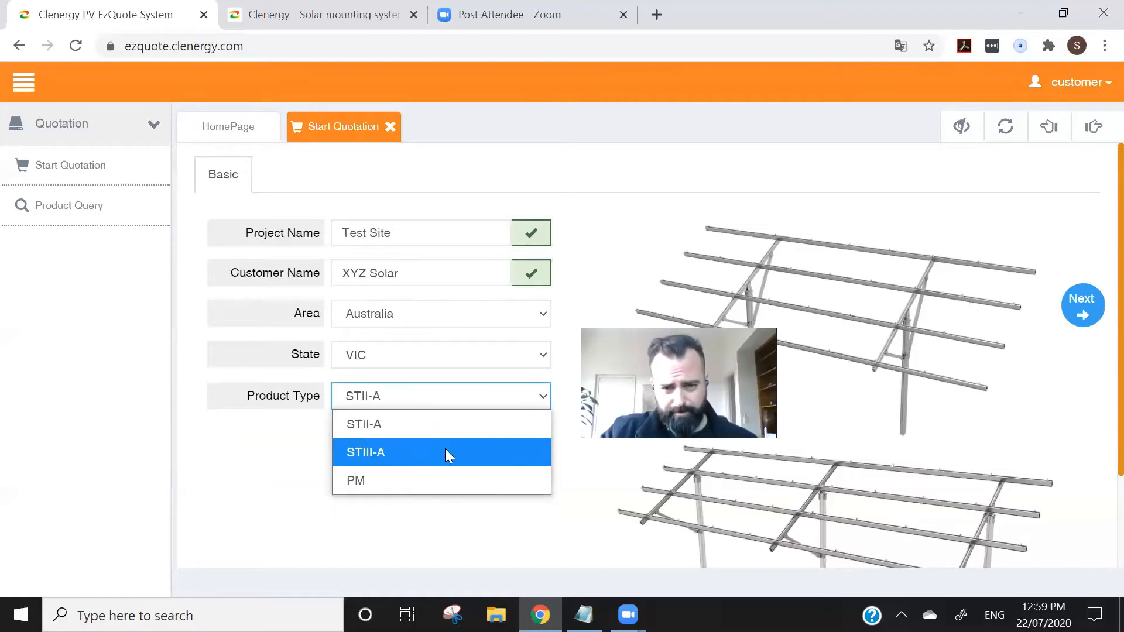
left_click(462, 458)
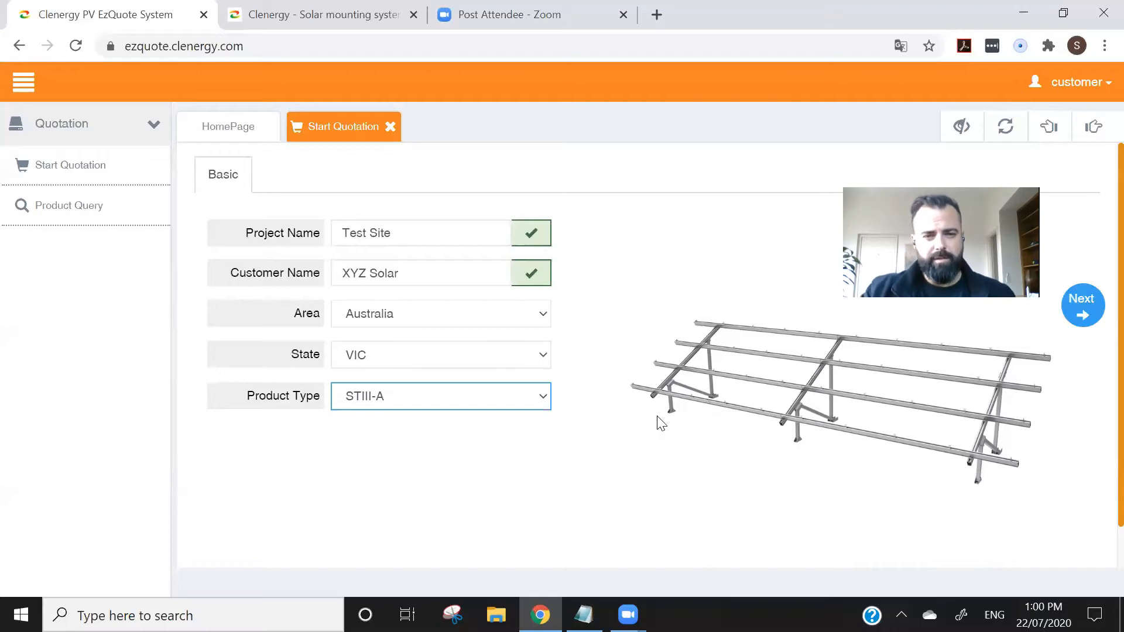
left_click(472, 407)
key("Return")
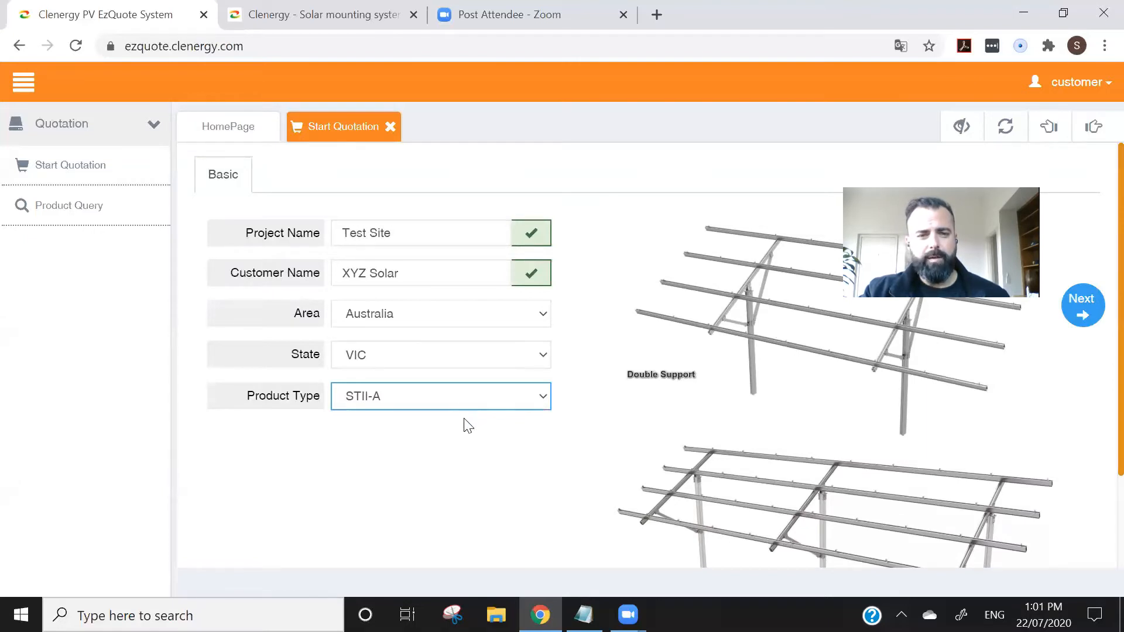
left_click(462, 398)
left_click(441, 450)
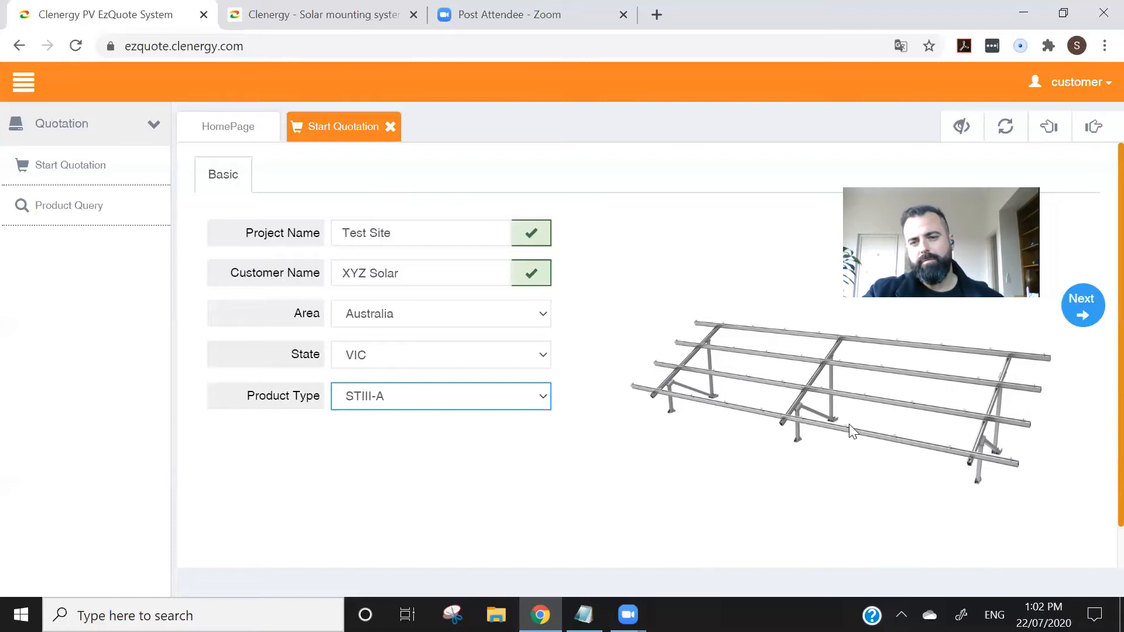
Step: Set the product type to PM to review its product options, and return the product type to STII-A
left_click(407, 403)
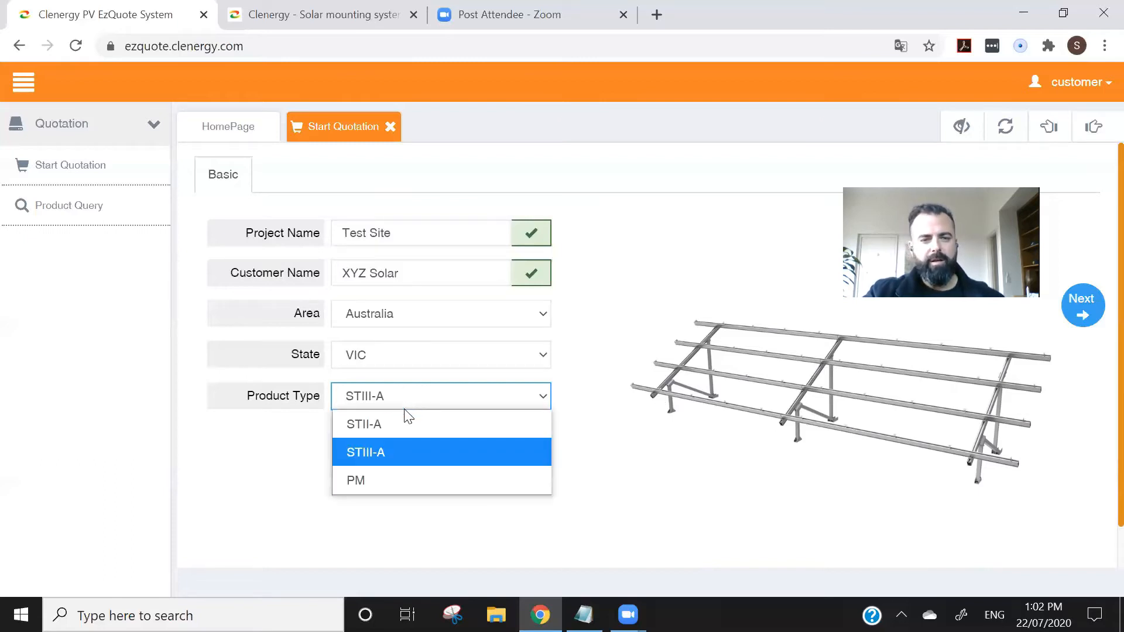
left_click(392, 479)
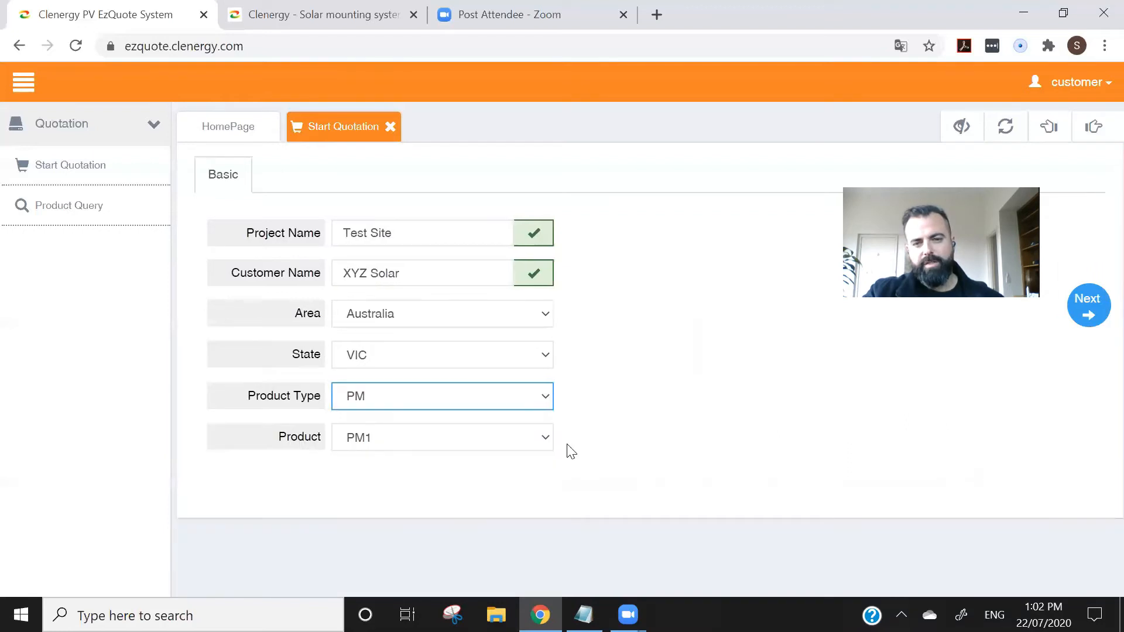
left_click(470, 444)
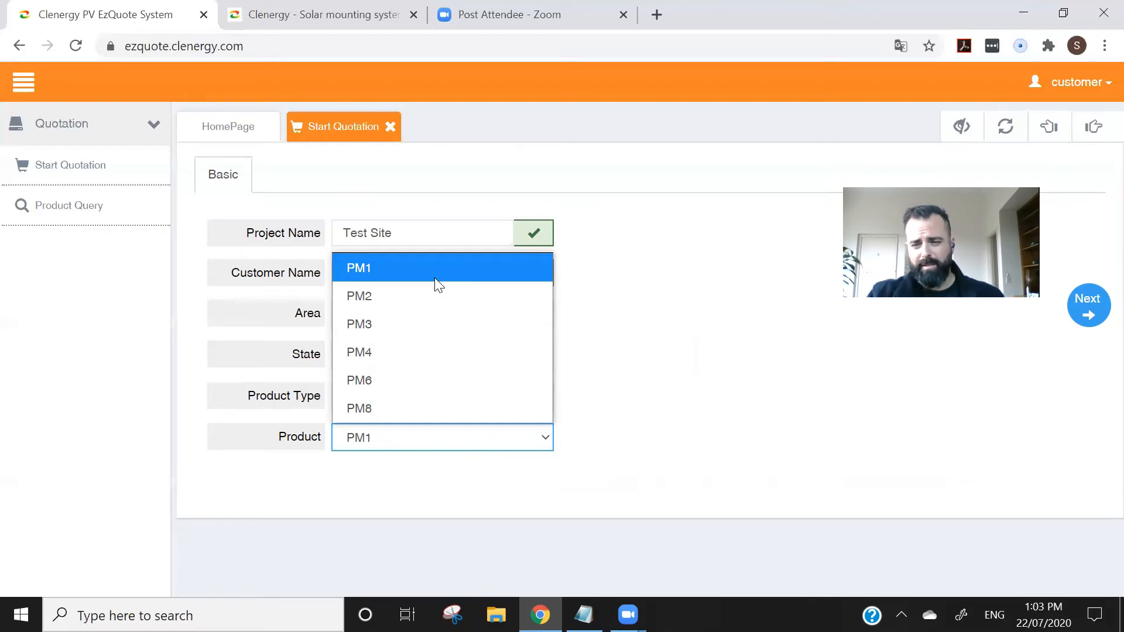
left_click(623, 372)
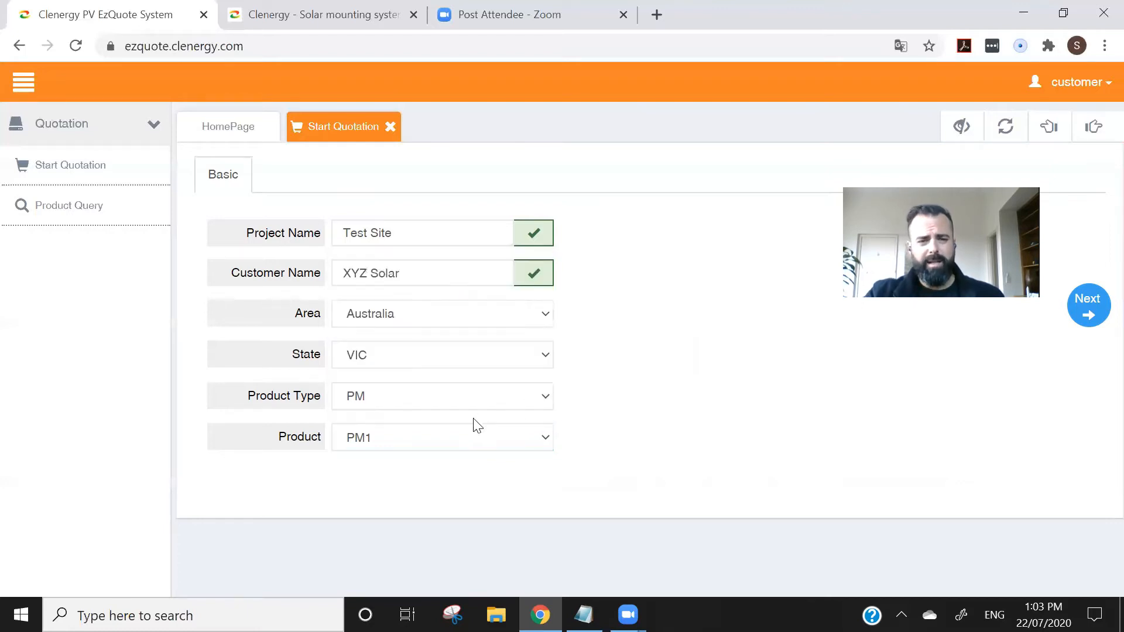
left_click(449, 438)
left_click(619, 371)
left_click(460, 394)
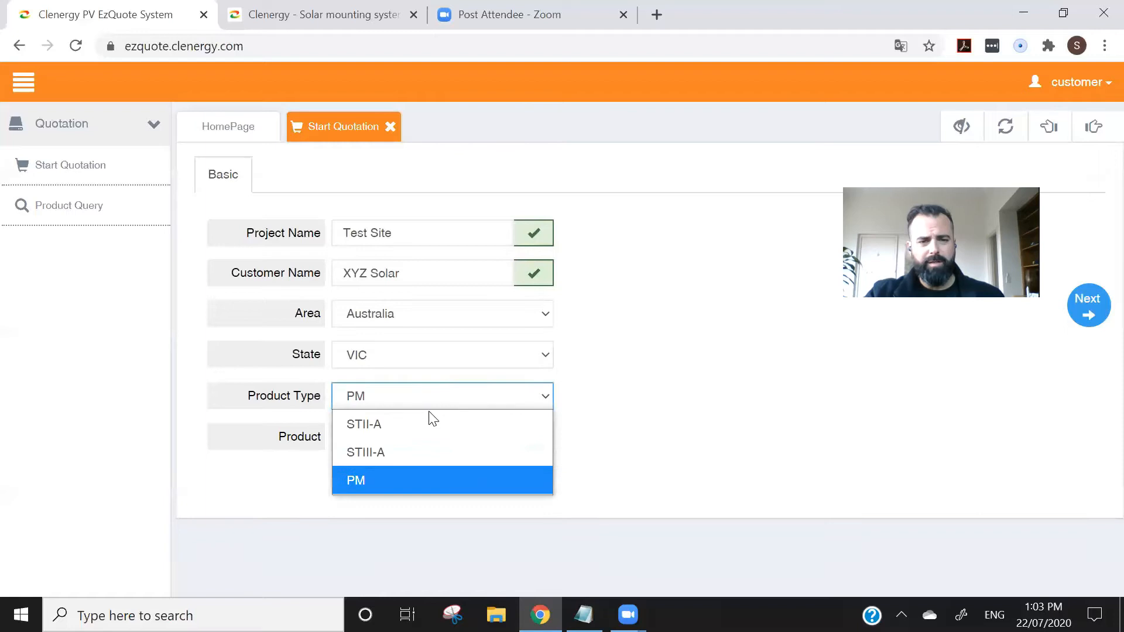
left_click(491, 422)
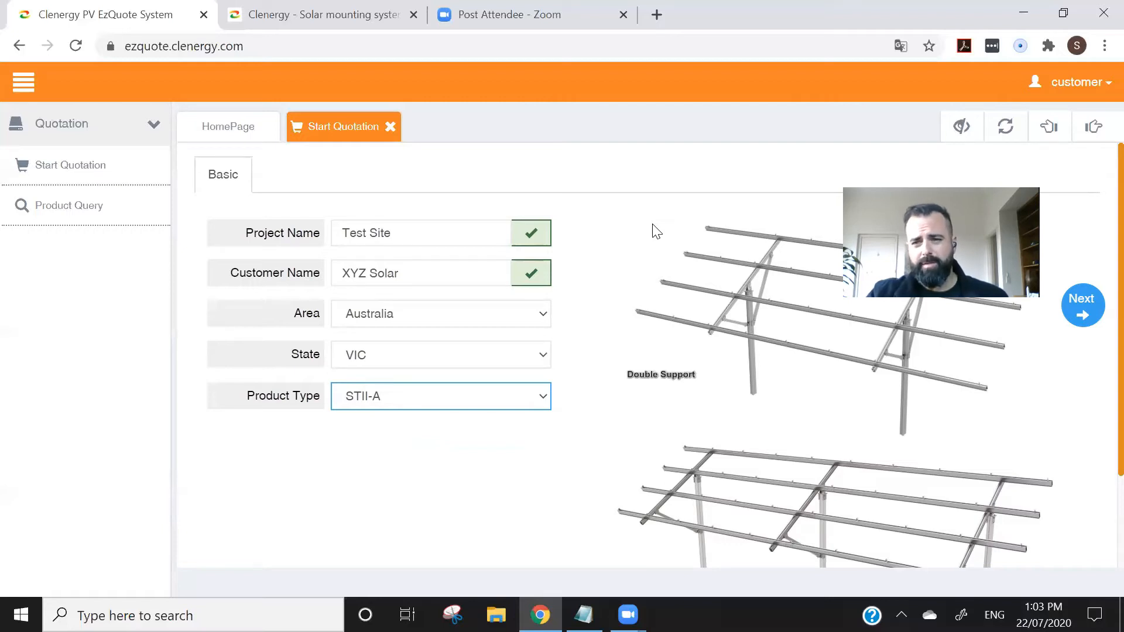
Step: Switch to the Clenergy website and open its Mounting Systems support page
left_click(322, 30)
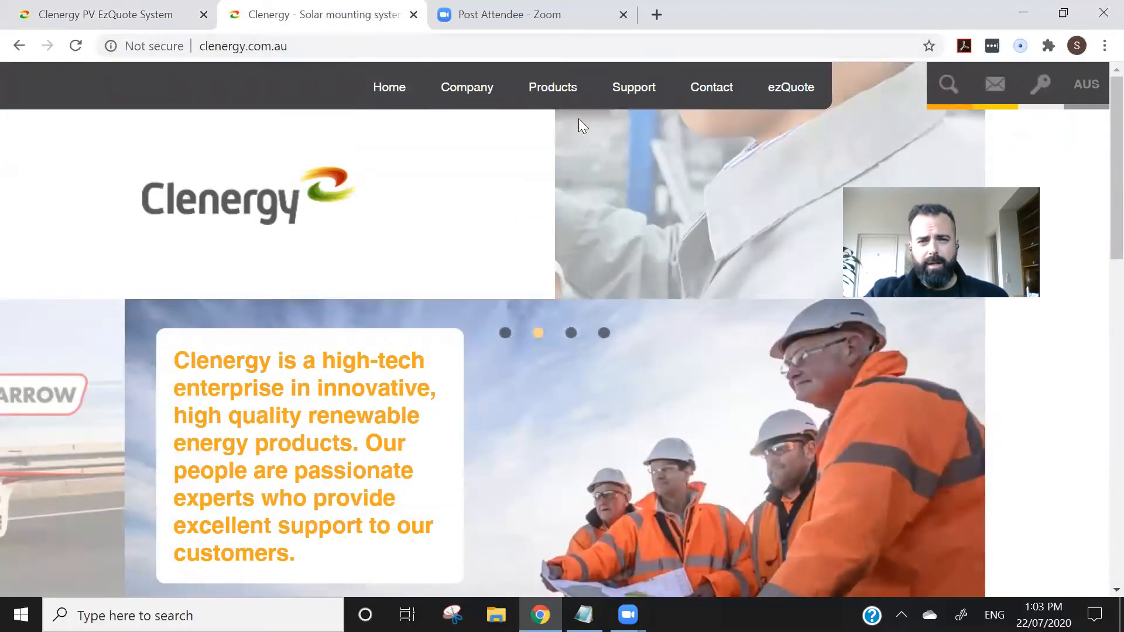
mouse_move(625, 94)
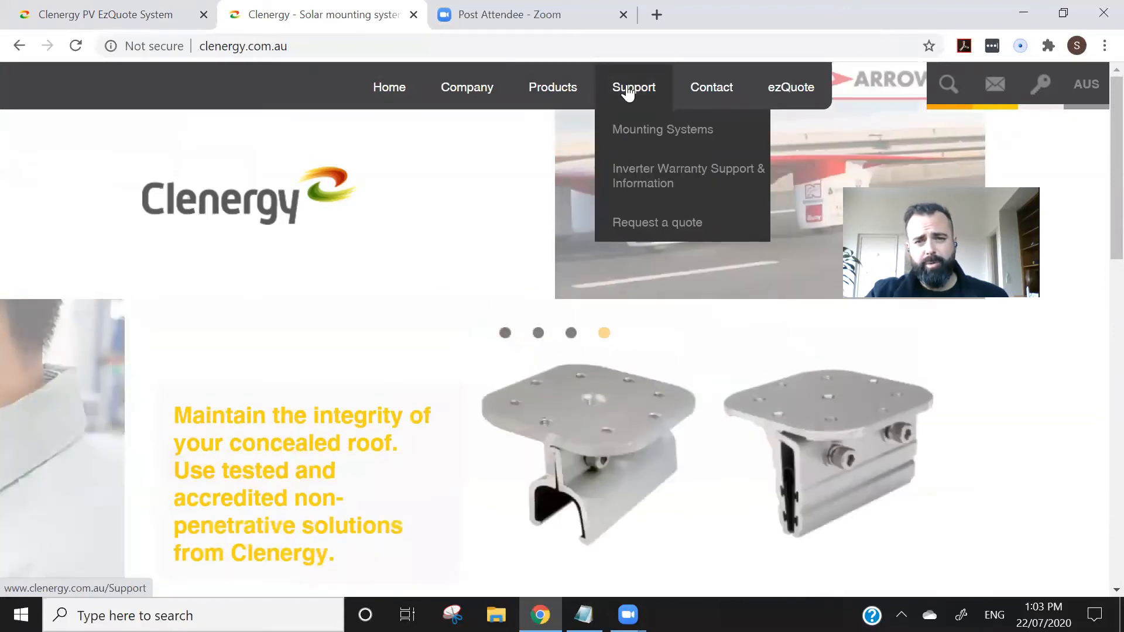
mouse_move(660, 132)
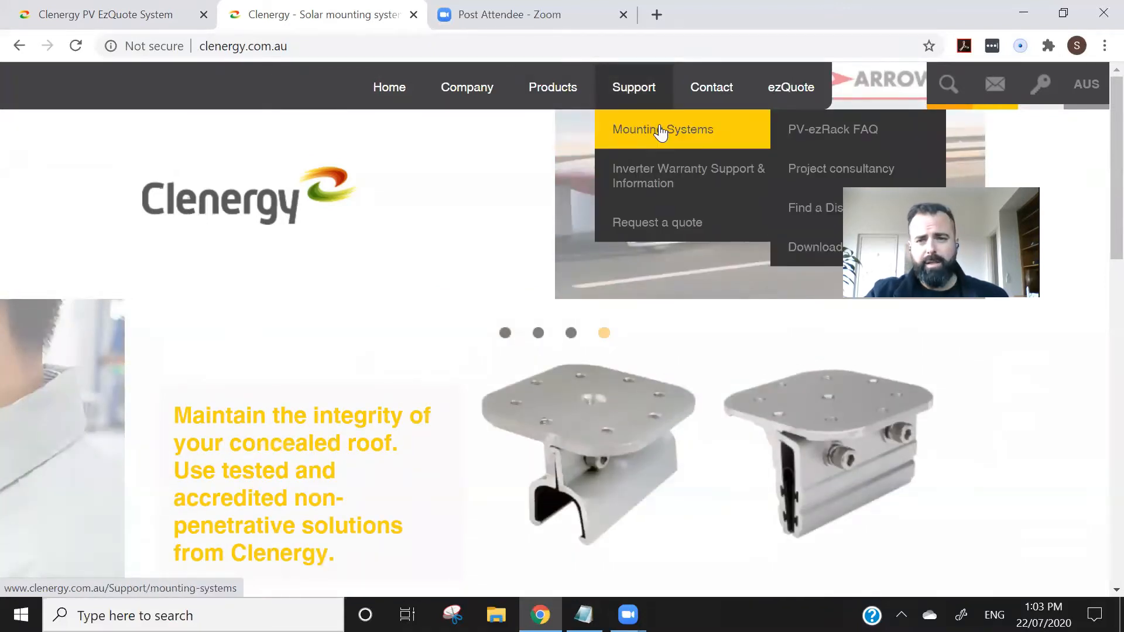
left_click(661, 133)
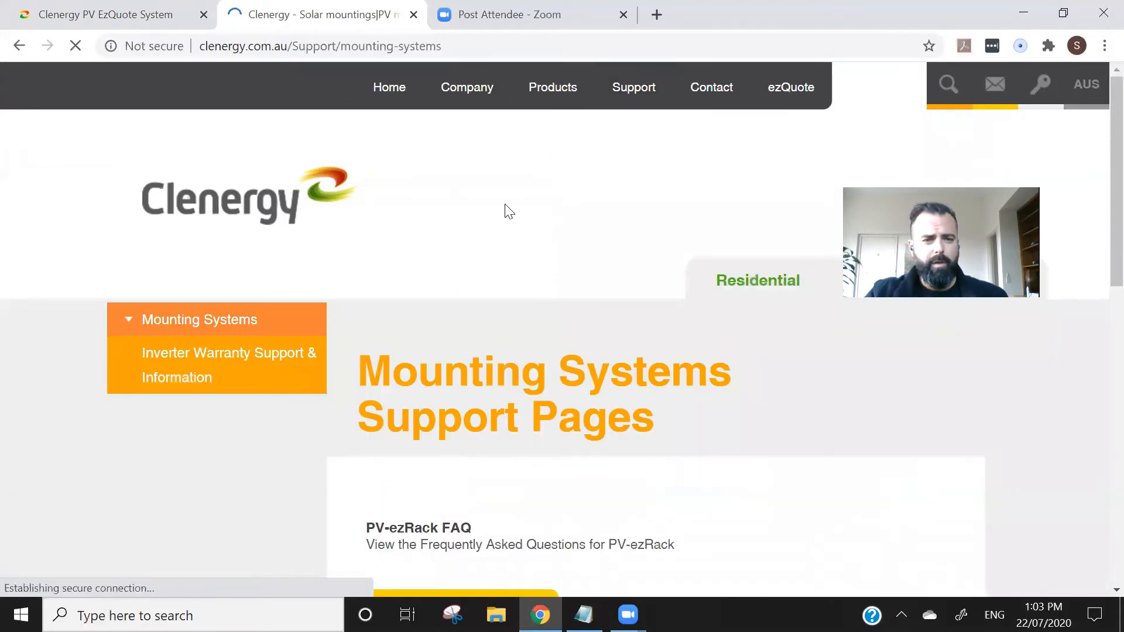
Step: Look through the Mounting Systems support sections and open the Downloads page for support documentation
scroll(505, 205, "down", 2)
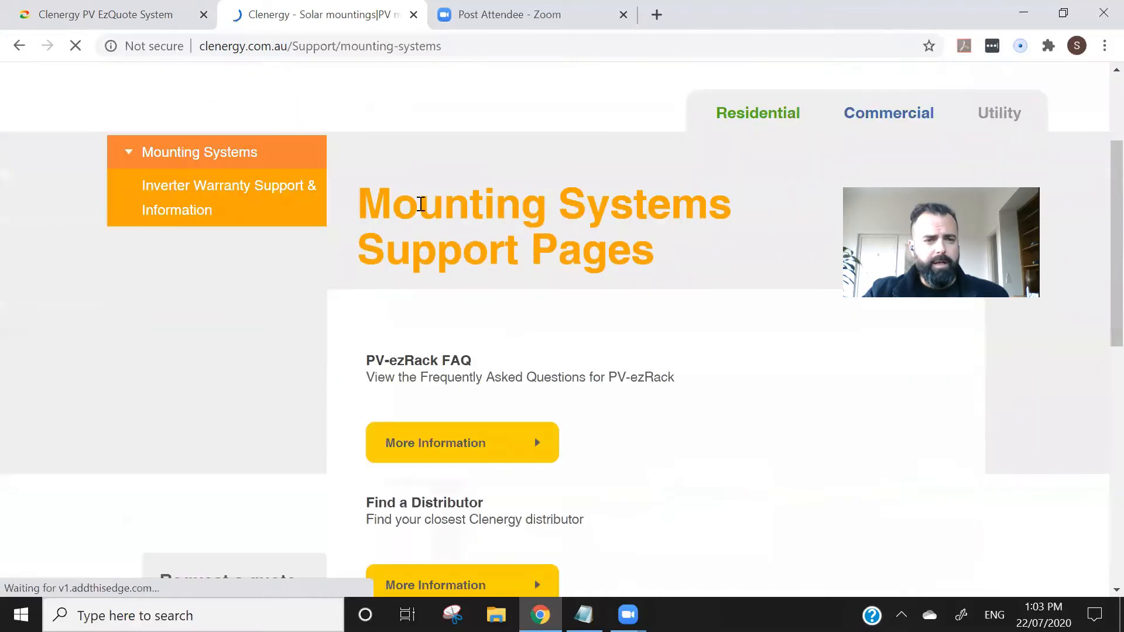
left_click(212, 148)
scroll(527, 296, "down", 7)
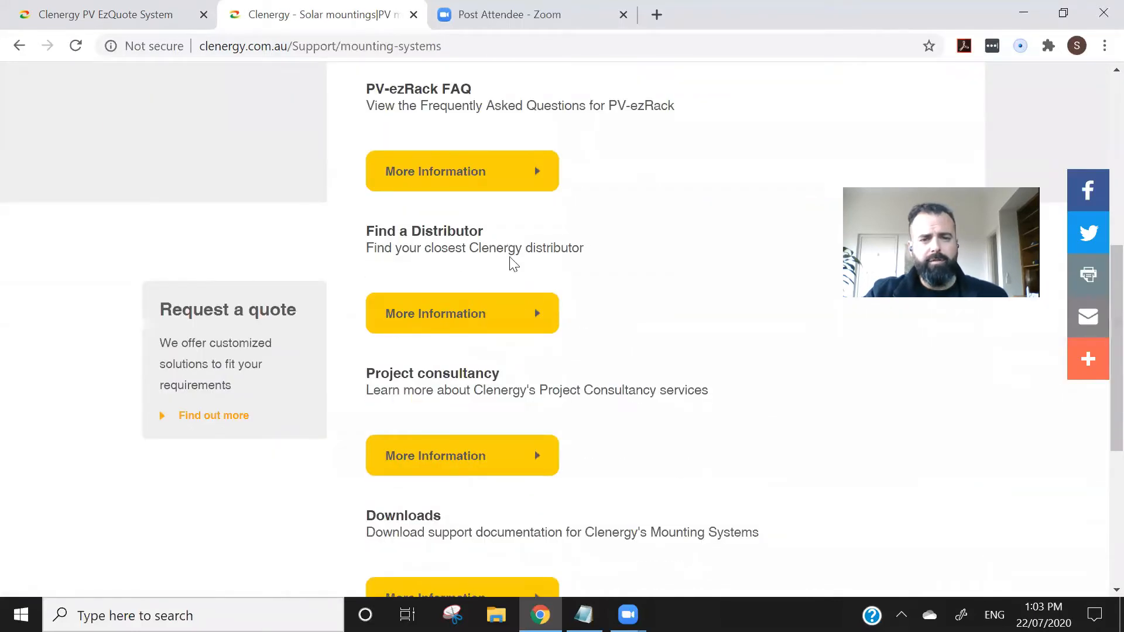
scroll(570, 296, "down", 3)
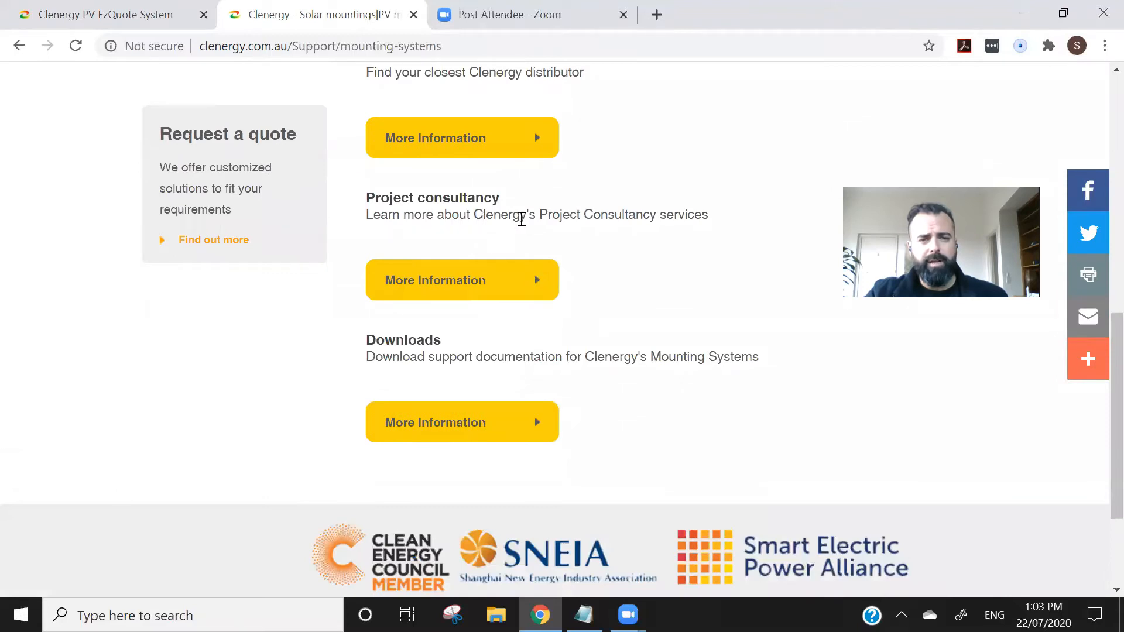
scroll(587, 352, "up", 2)
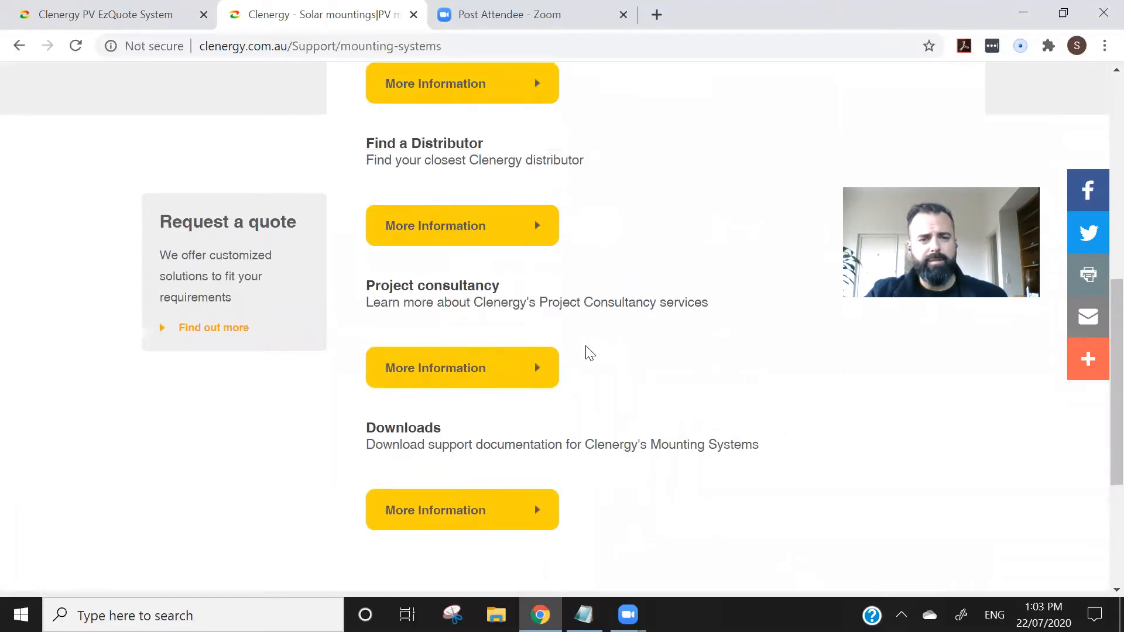
scroll(552, 289, "down", 1)
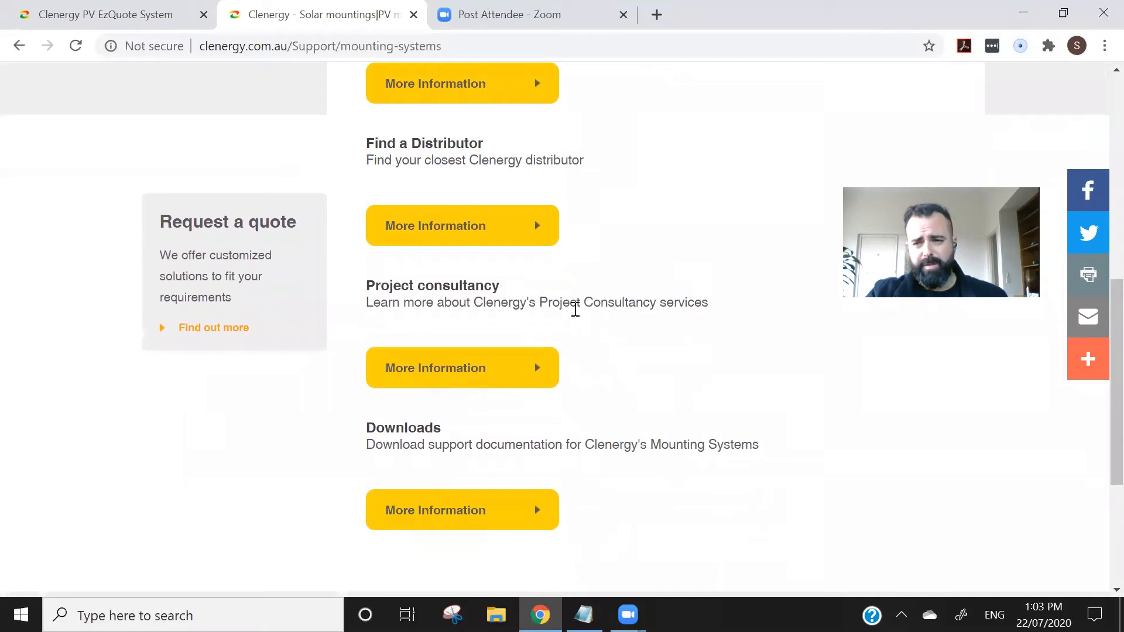
scroll(576, 310, "down", 2)
scroll(554, 337, "up", 1)
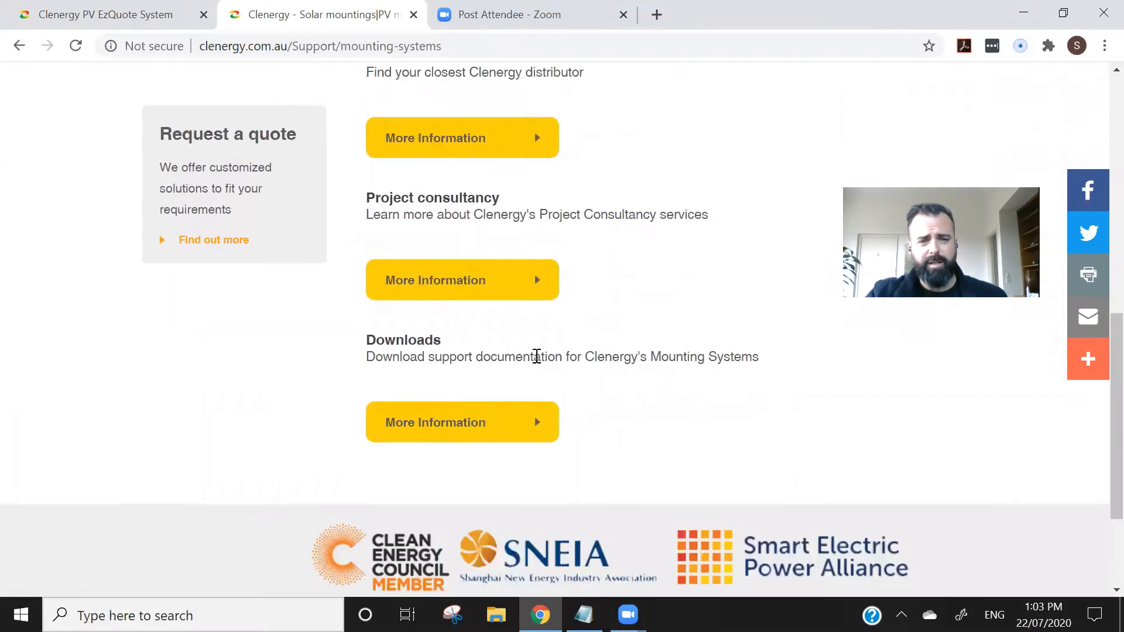
scroll(601, 363, "down", 1)
scroll(597, 363, "up", 1)
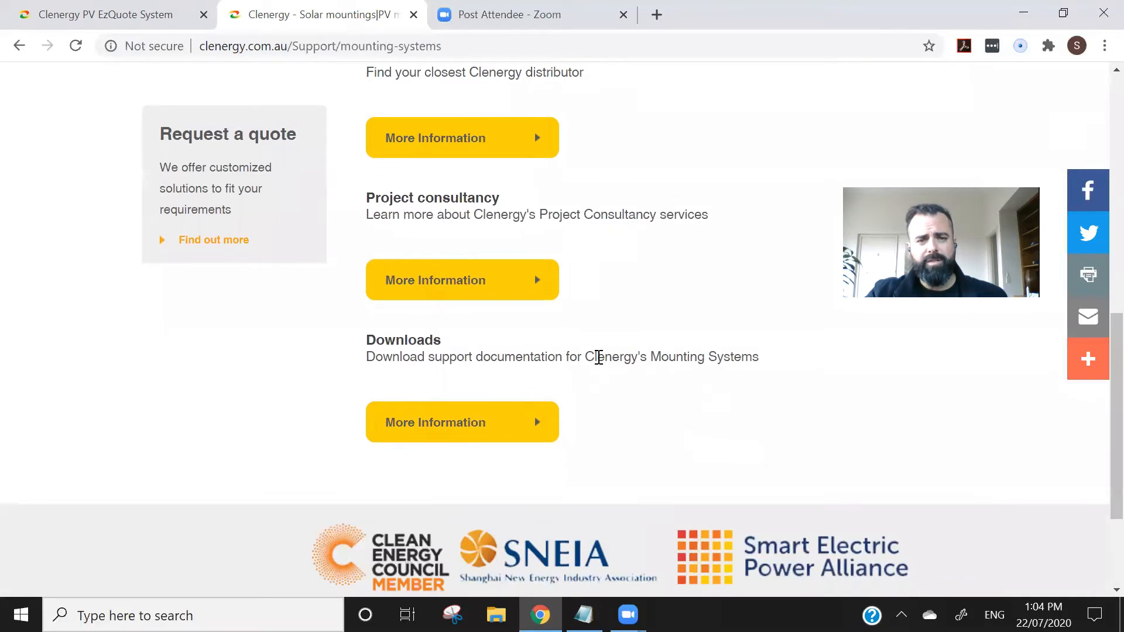
left_click(477, 421)
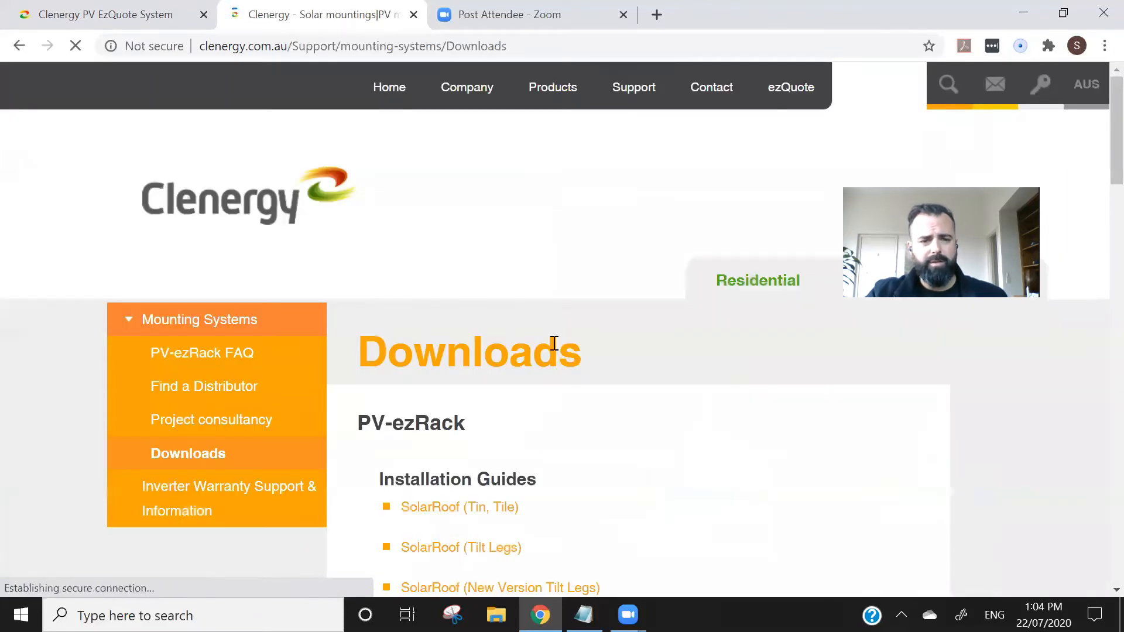
Step: Examine the PV-ezRack installation guides on the Downloads page, including those for SolarTerrace and PostMount
scroll(553, 345, "down", 4)
scroll(469, 271, "up", 2)
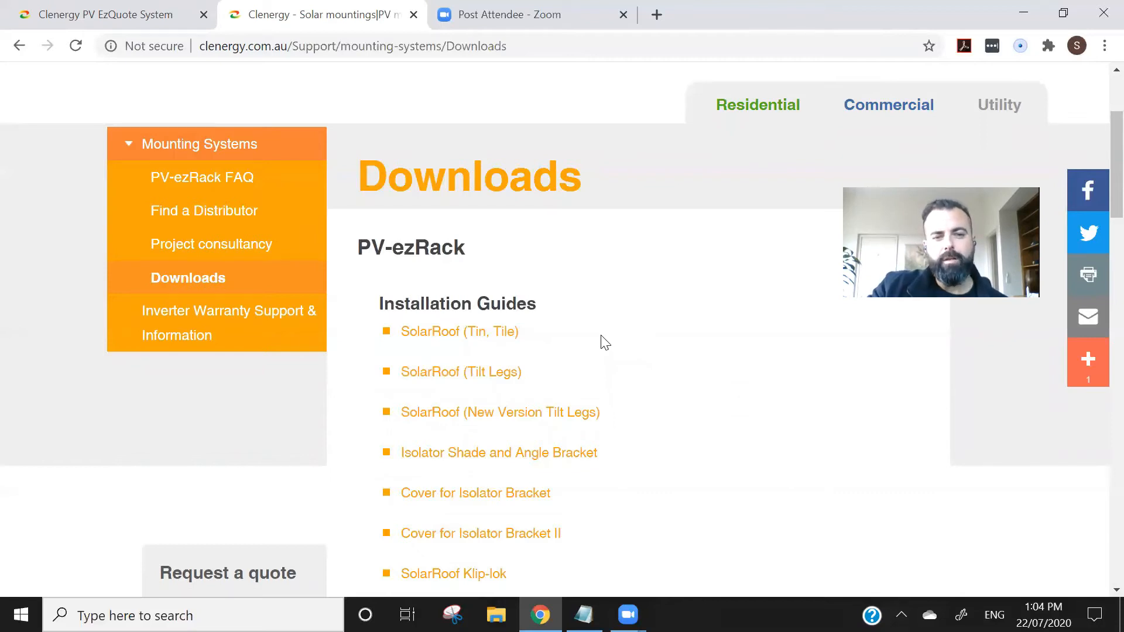
scroll(607, 354, "down", 7)
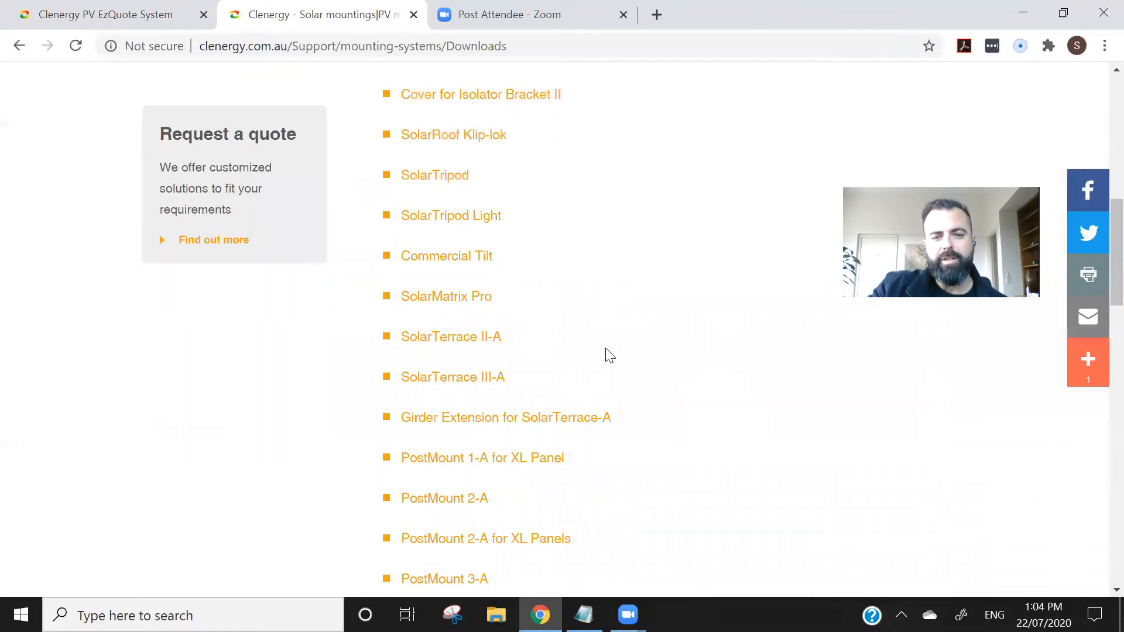
scroll(508, 240, "up", 3)
scroll(521, 258, "up", 3)
scroll(605, 319, "down", 3)
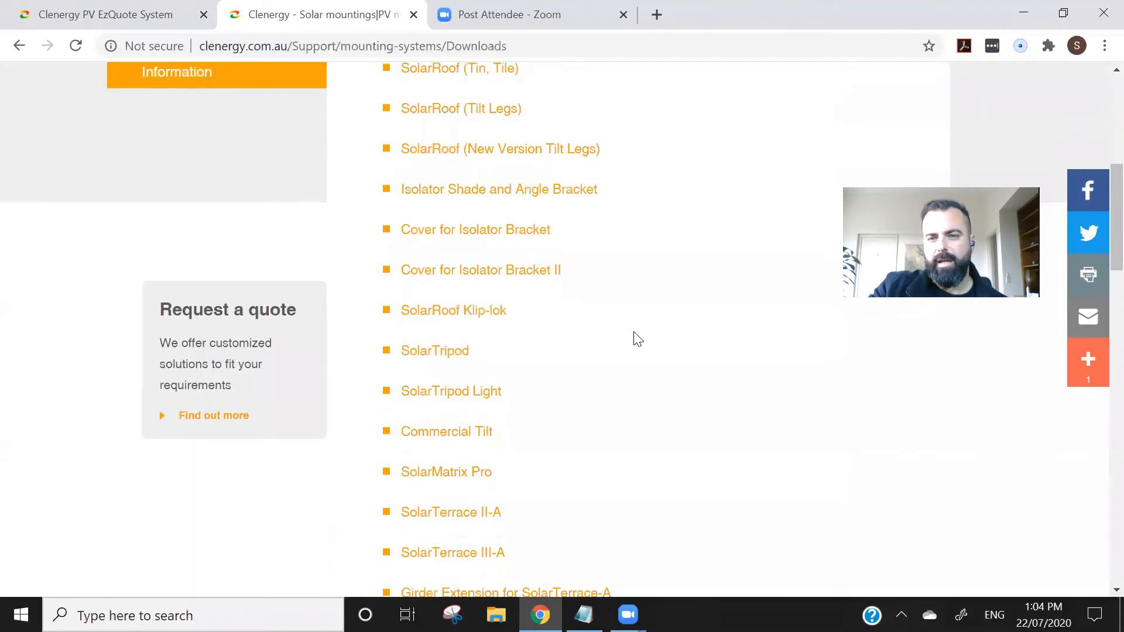
scroll(638, 339, "down", 7)
scroll(637, 339, "down", 7)
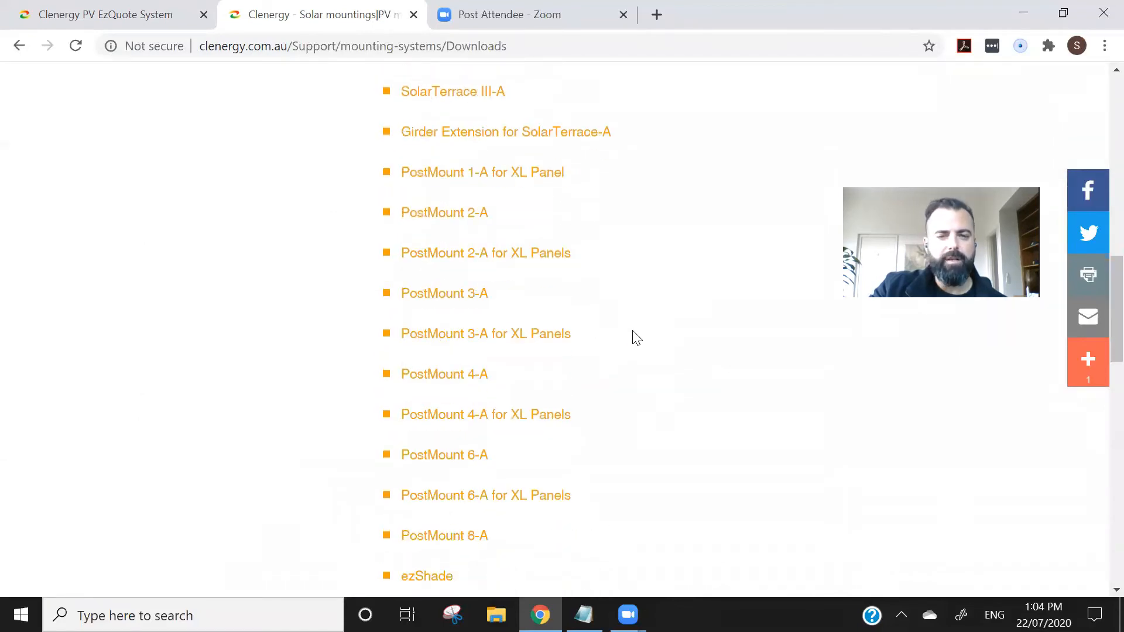
scroll(637, 338, "down", 10)
scroll(613, 341, "up", 6)
scroll(595, 406, "up", 15)
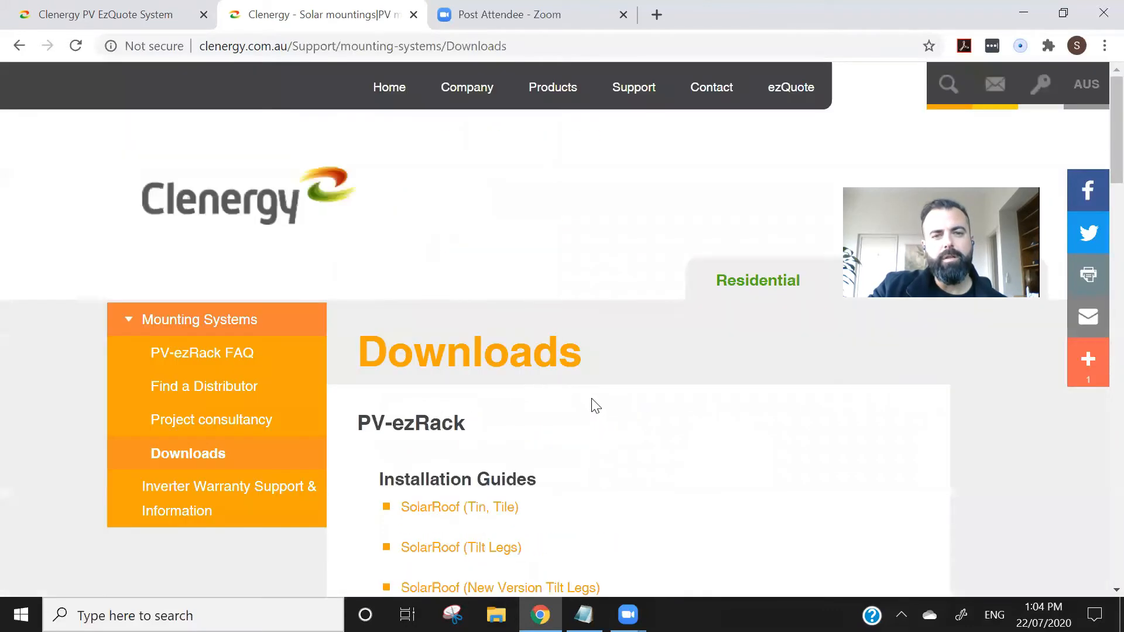
Step: Open the SolarTerrace product page among the Mounting Systems products and view its illustration
mouse_move(557, 89)
mouse_move(550, 137)
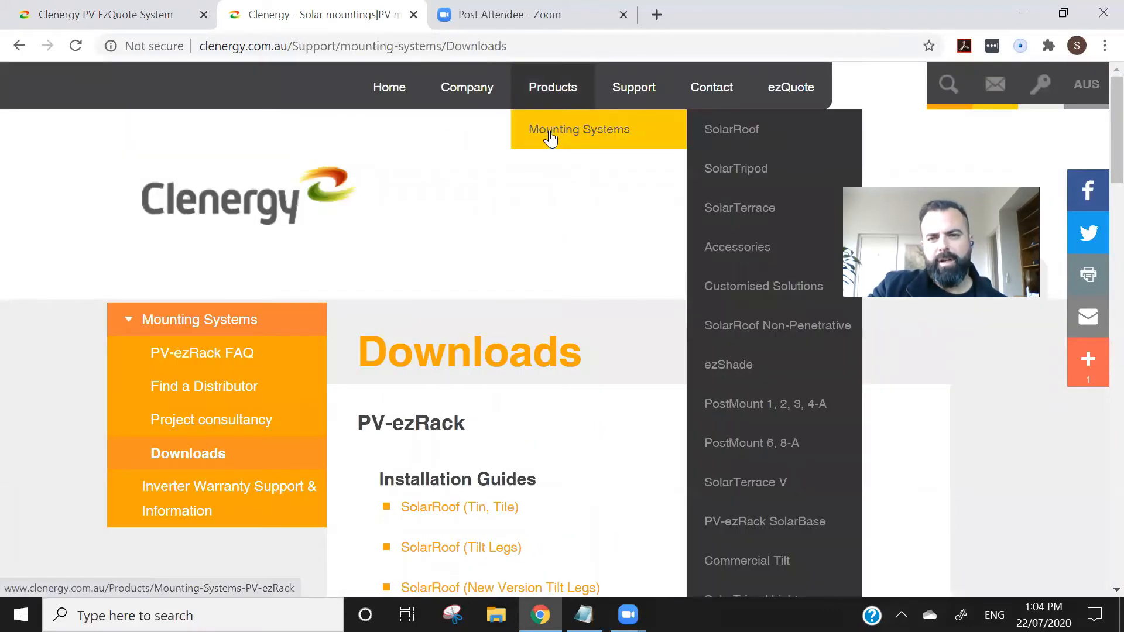
mouse_move(570, 125)
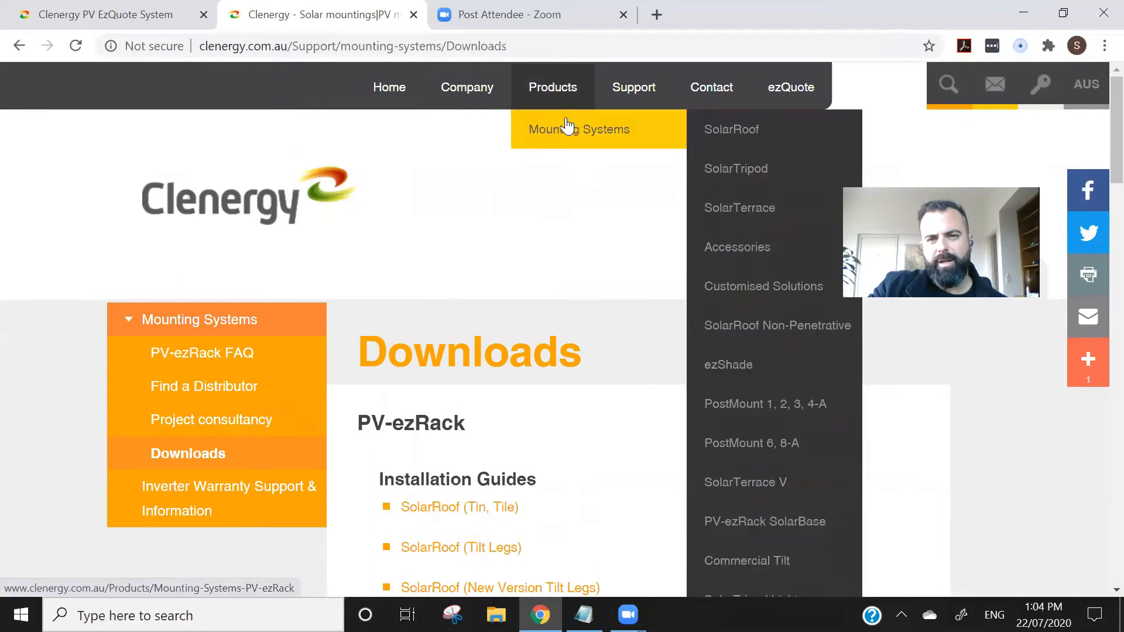
left_click(768, 212)
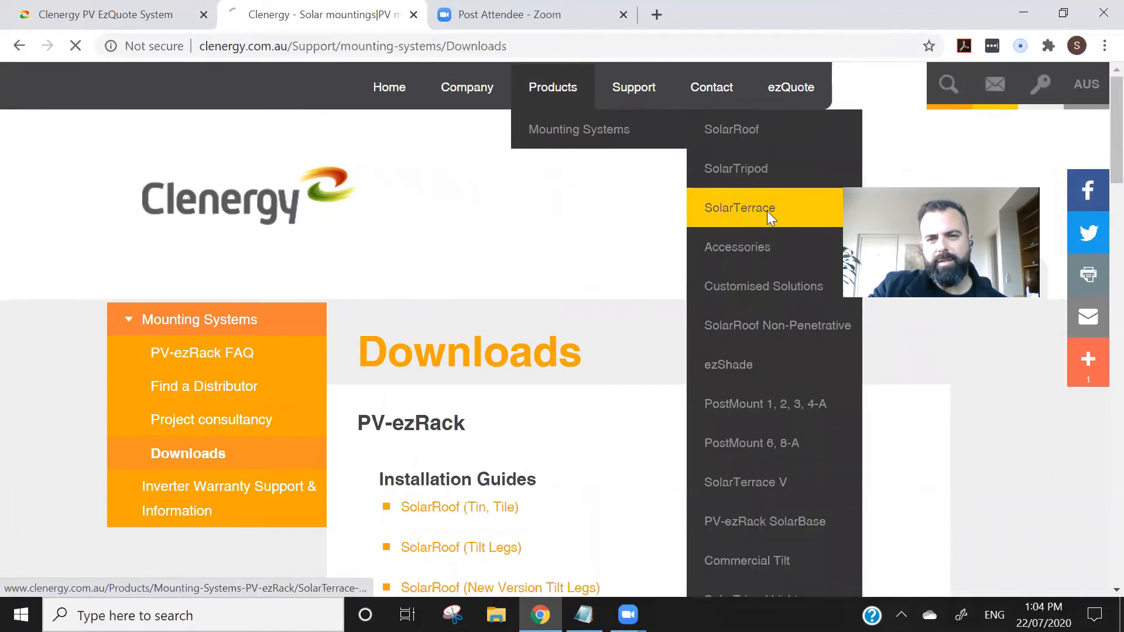
scroll(596, 212, "down", 2)
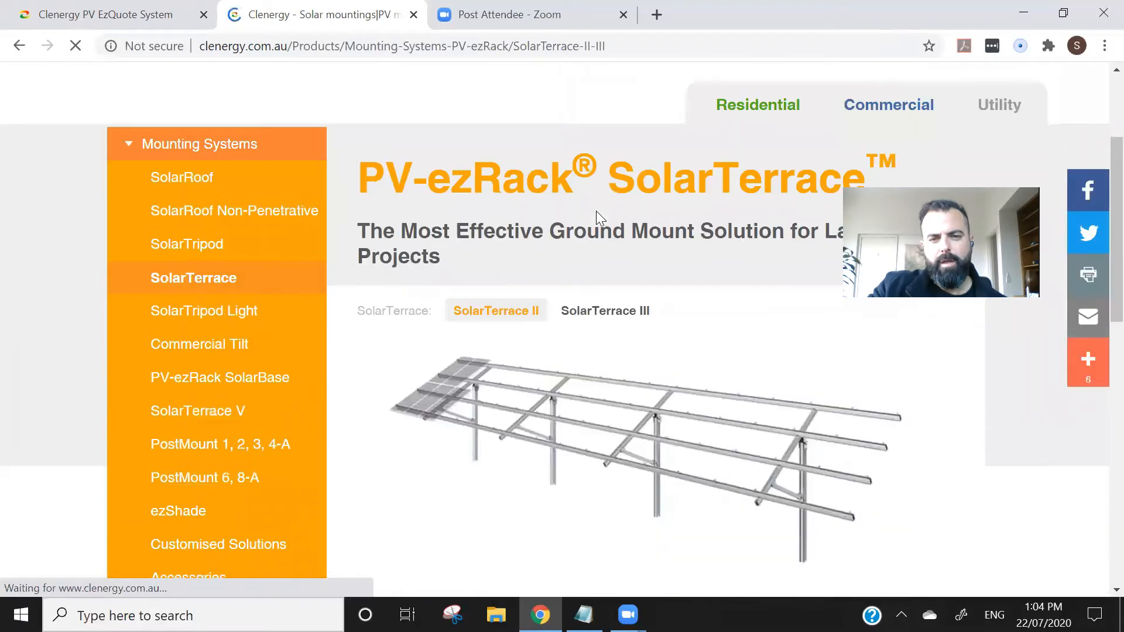
scroll(596, 212, "down", 1)
scroll(597, 211, "up", 1)
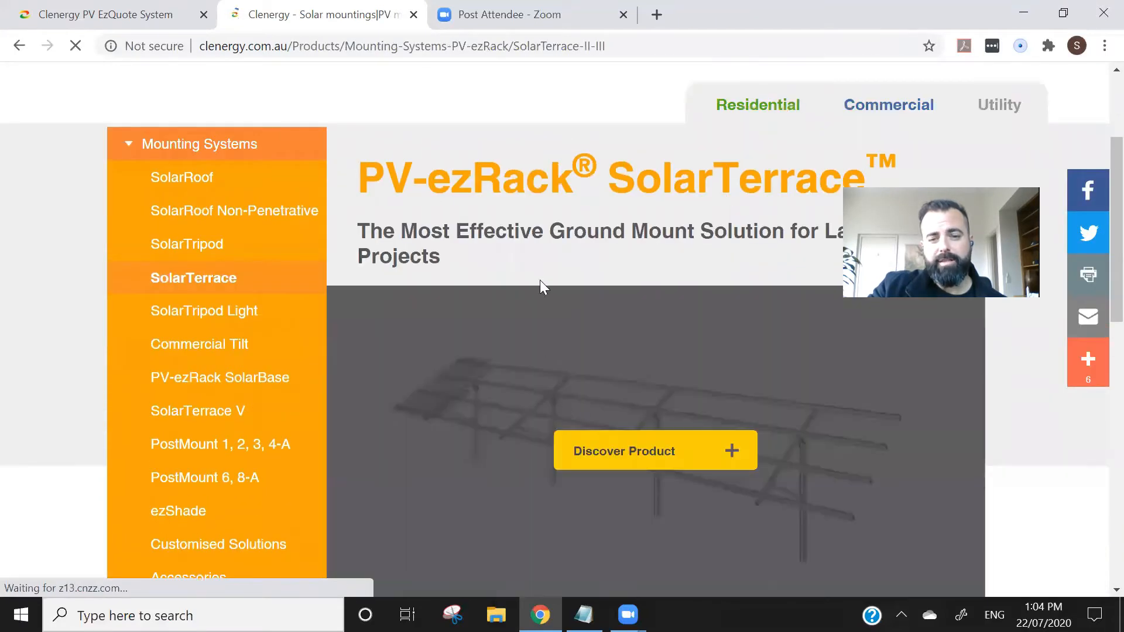
Step: Compare the SolarTerrace III and SolarTerrace II illustrations, finishing on SolarTerrace II, and read both product descriptions
left_click(600, 315)
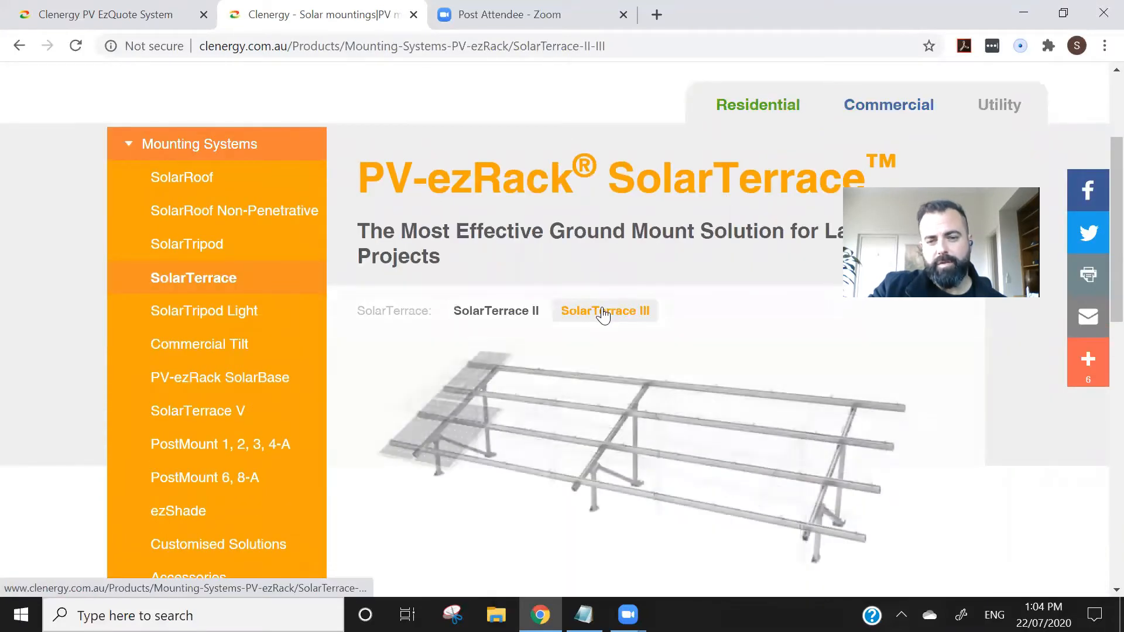
left_click(521, 312)
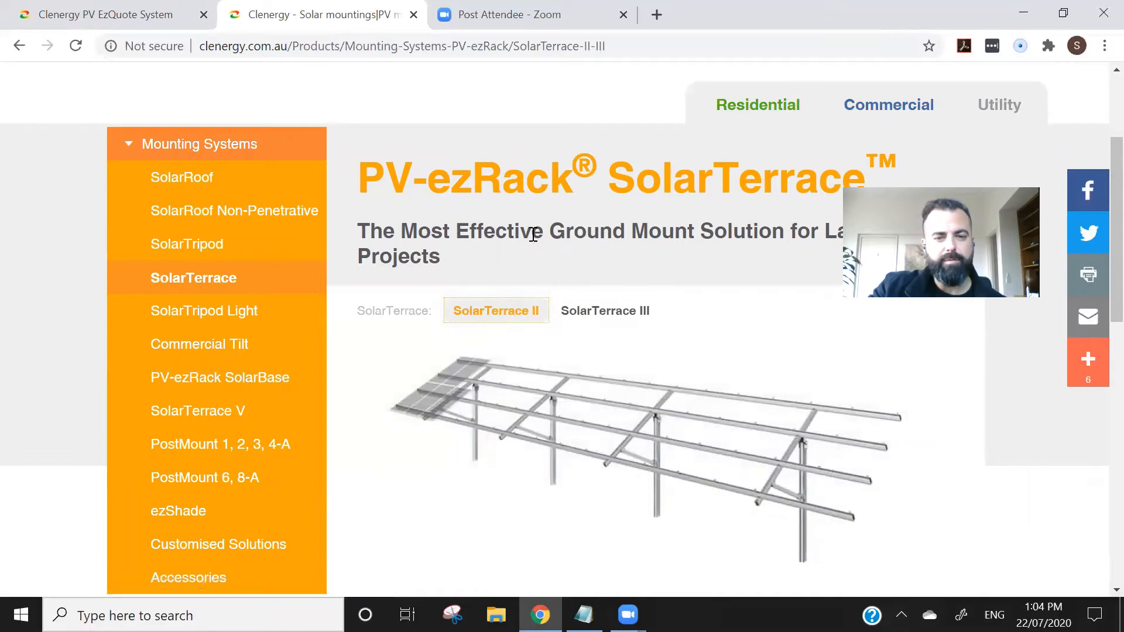
scroll(533, 234, "down", 8)
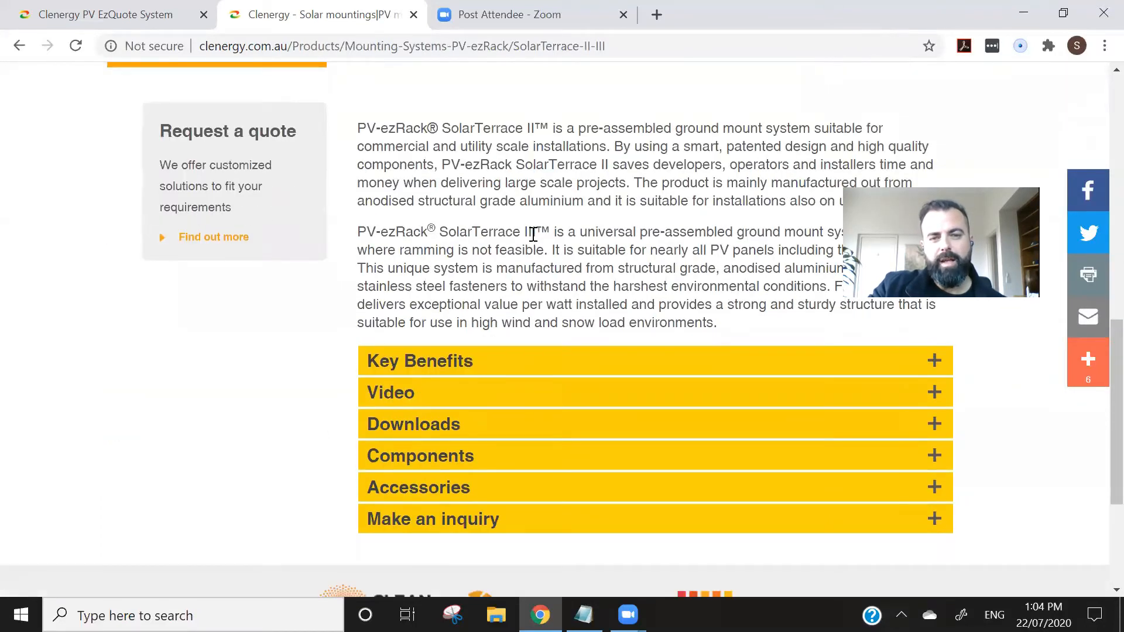
scroll(534, 235, "up", 3)
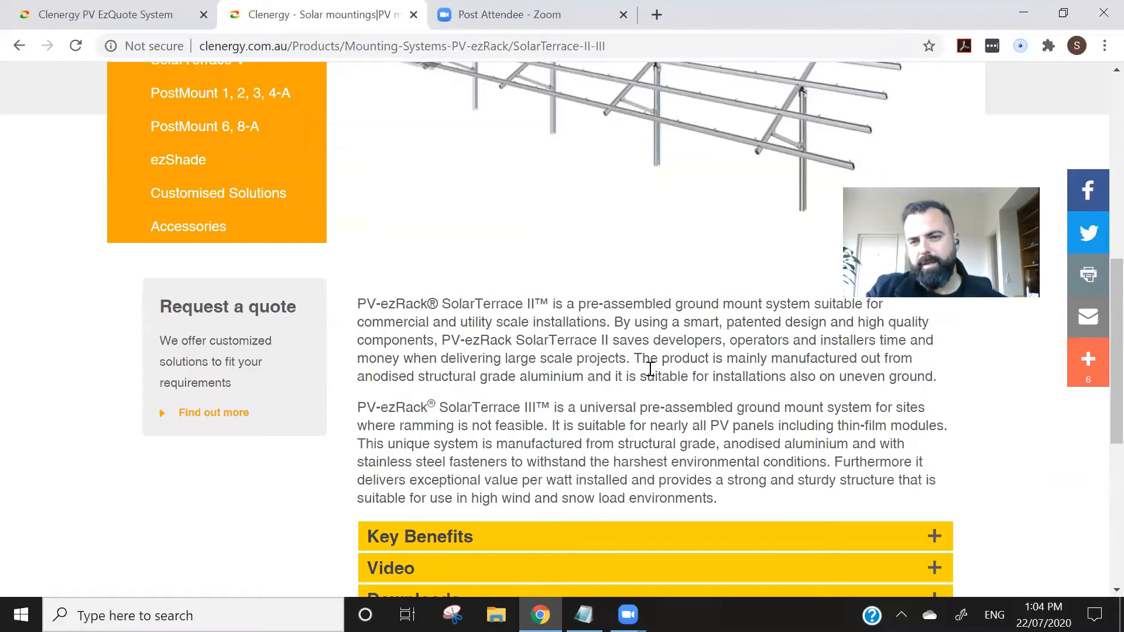
scroll(650, 368, "down", 2)
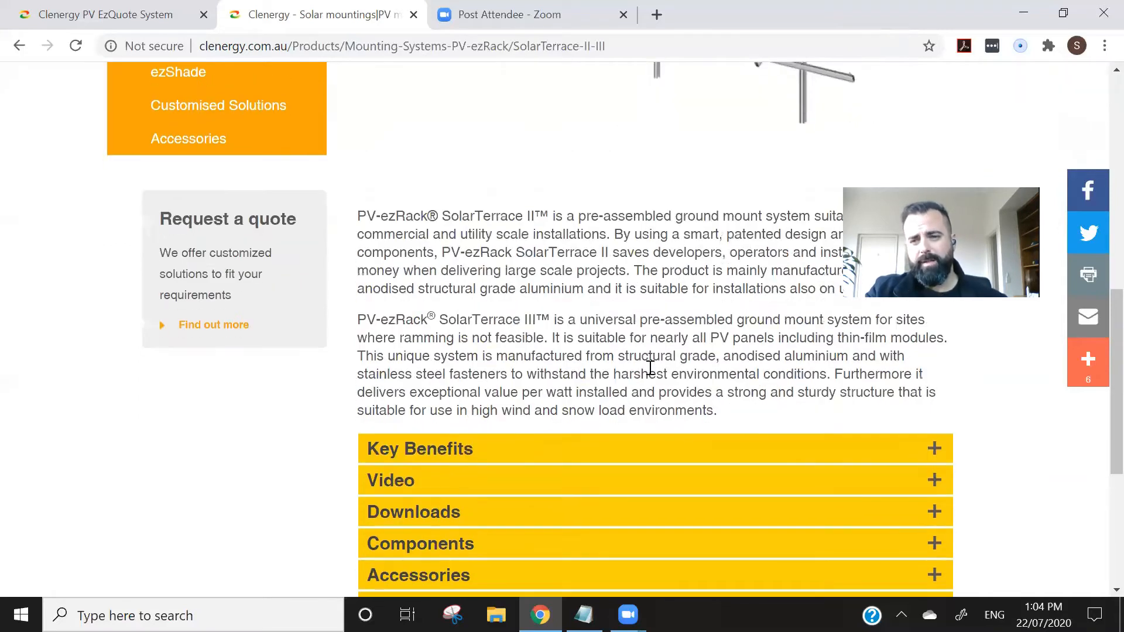
scroll(650, 367, "down", 2)
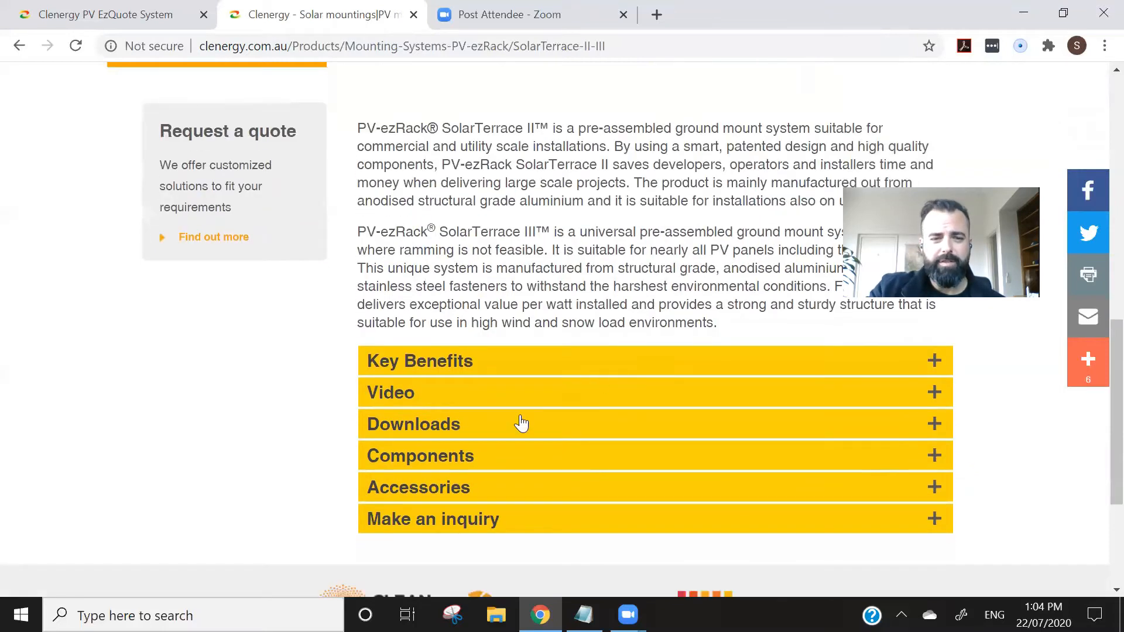
Step: Expand the product's Video section, play the SolarTerrace II (Single Support) installation video, and pause it
left_click(469, 394)
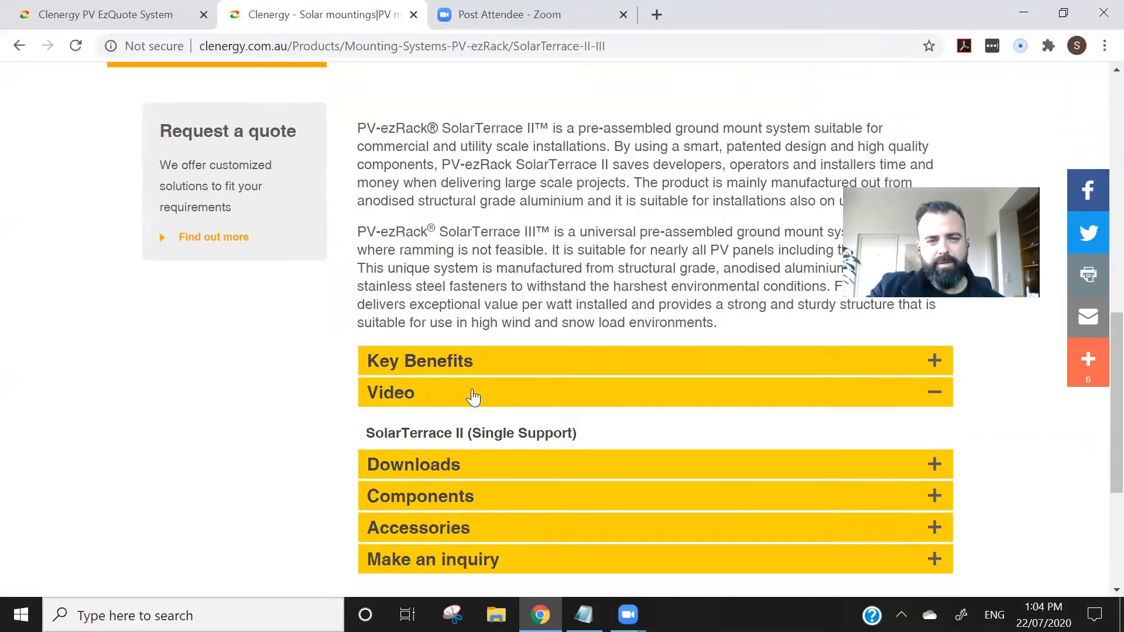
scroll(772, 410, "down", 4)
scroll(772, 410, "down", 1)
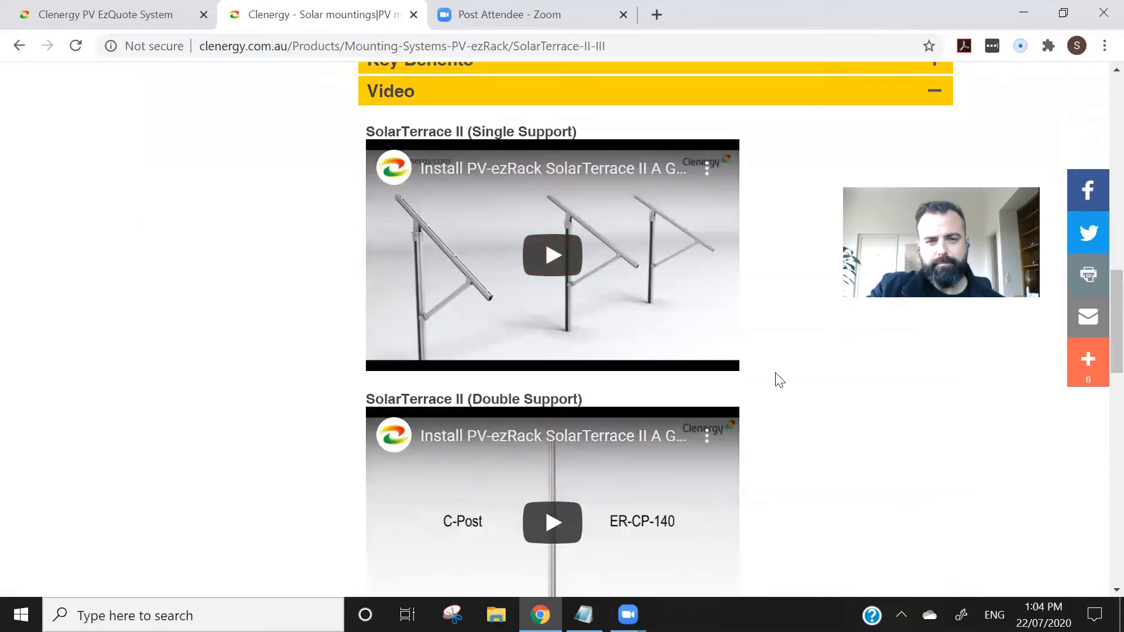
scroll(779, 380, "up", 2)
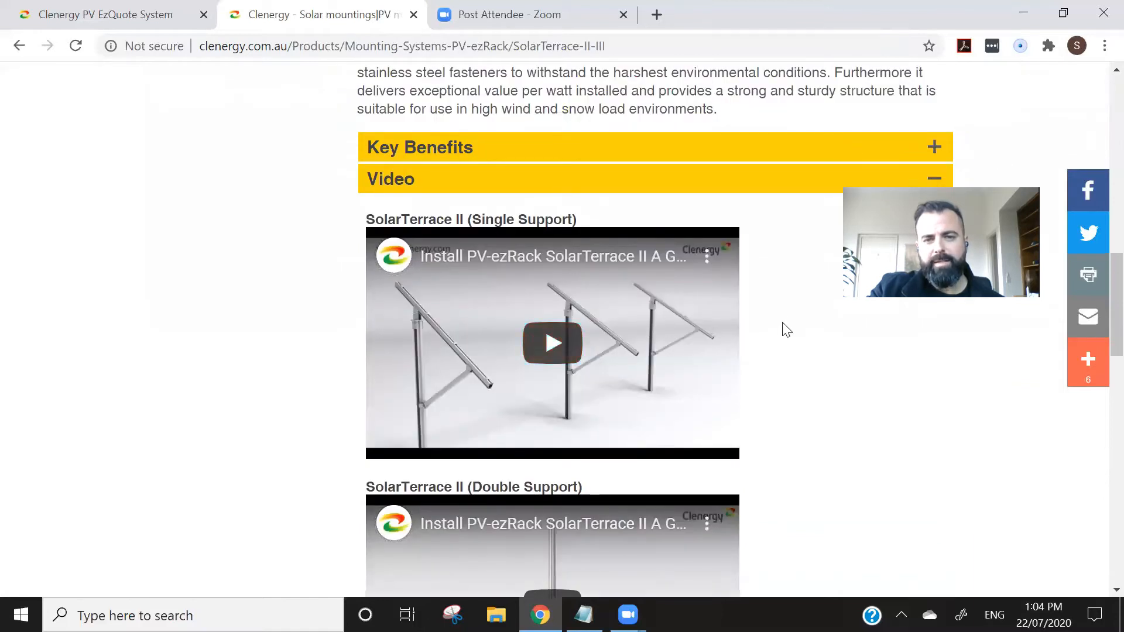
left_click(552, 345)
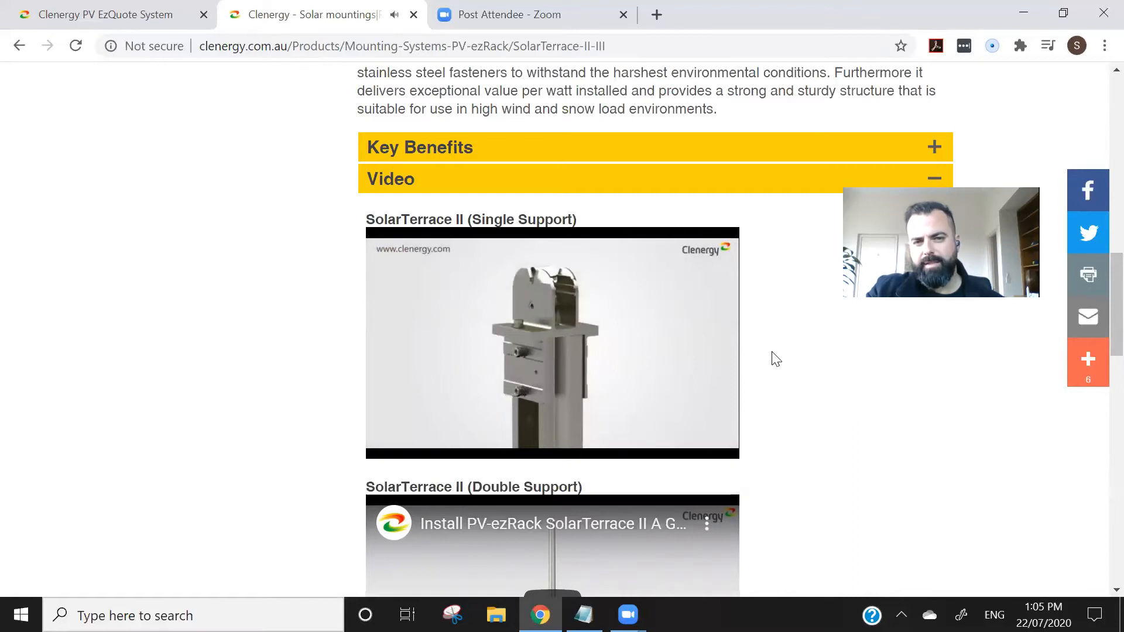
left_click(624, 335)
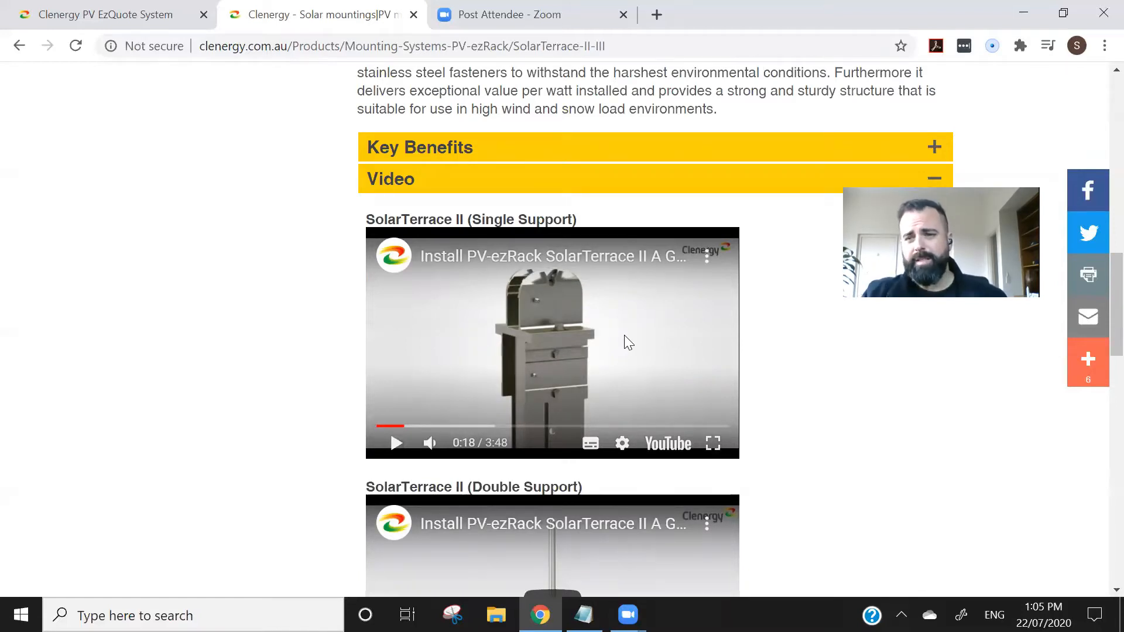
Step: Return to the Clenergy PV EzQuote quotation and advance from the Basic details to the Module details
scroll(626, 342, "up", 15)
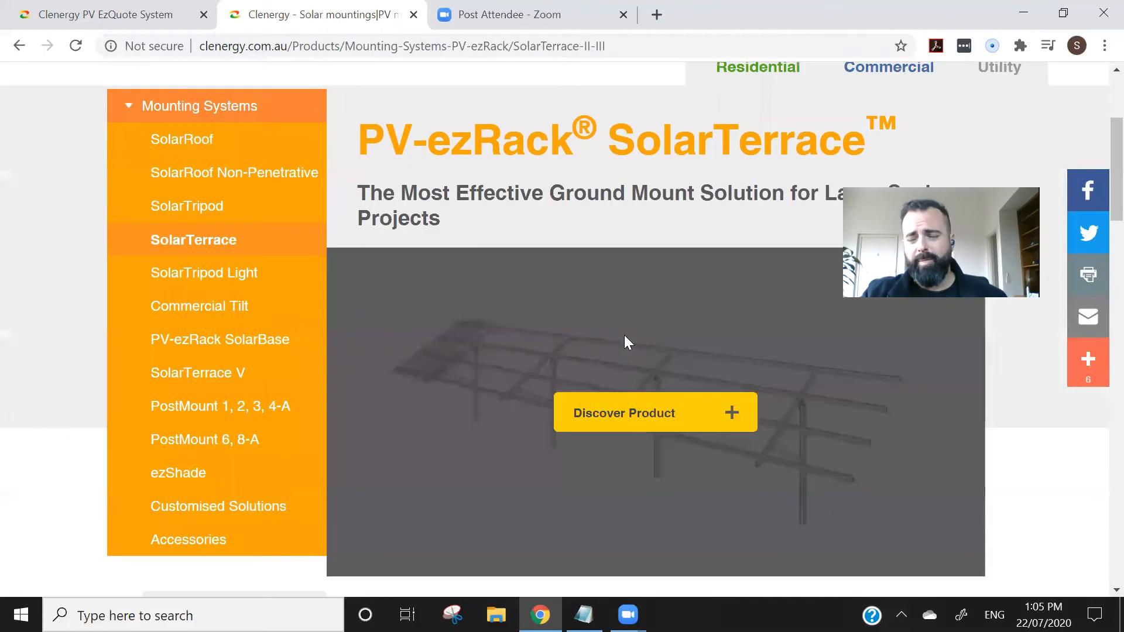
scroll(579, 231, "up", 4)
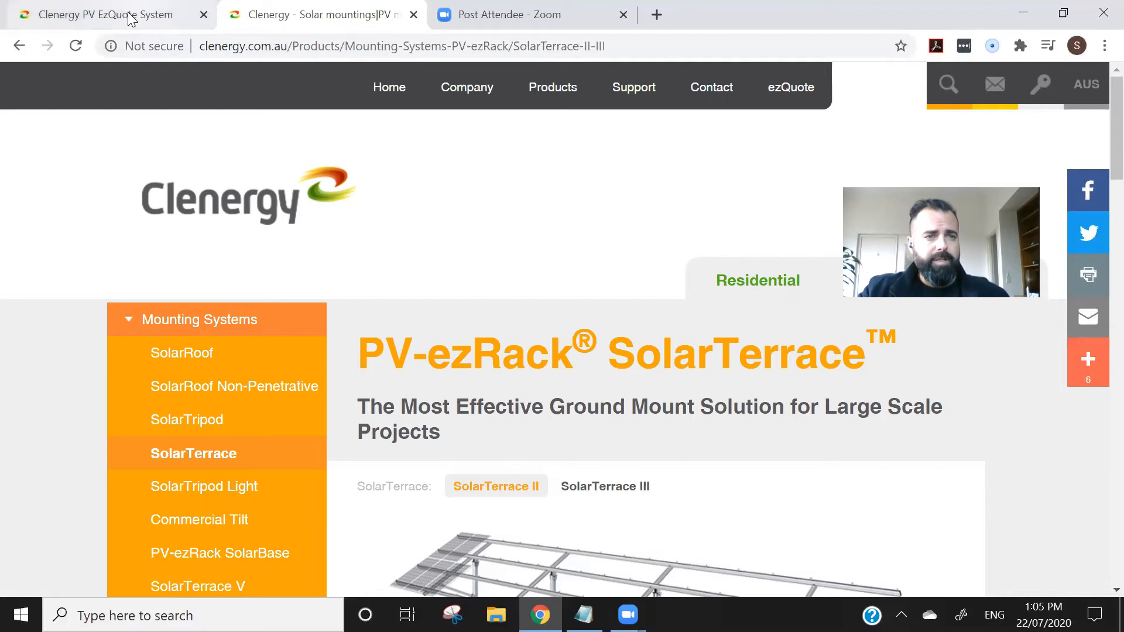
left_click(108, 15)
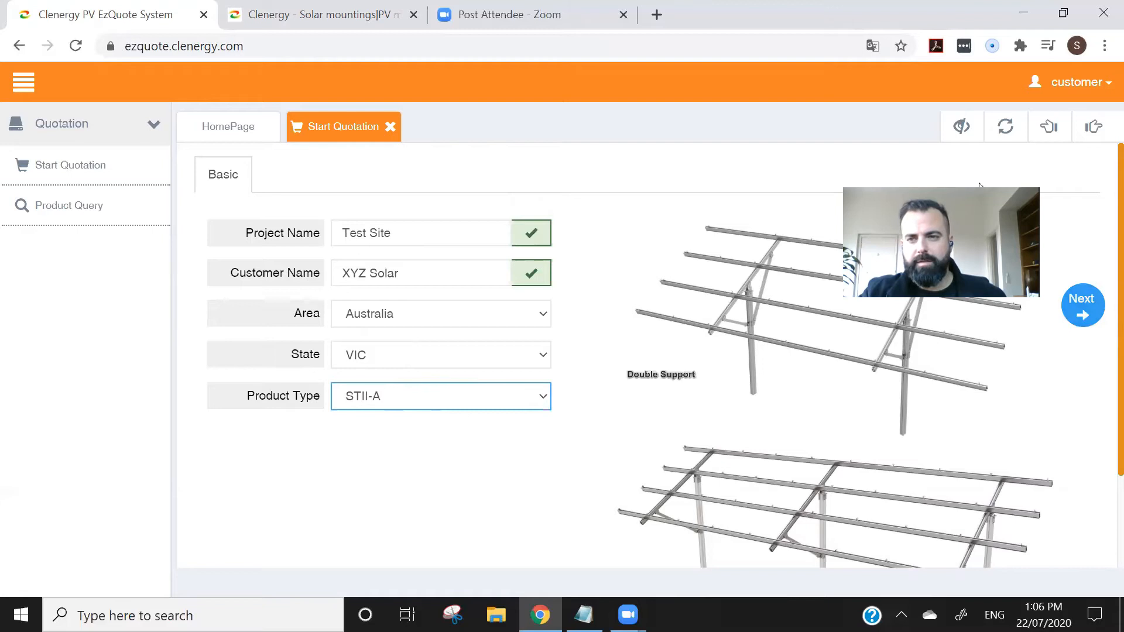
left_click(1080, 301)
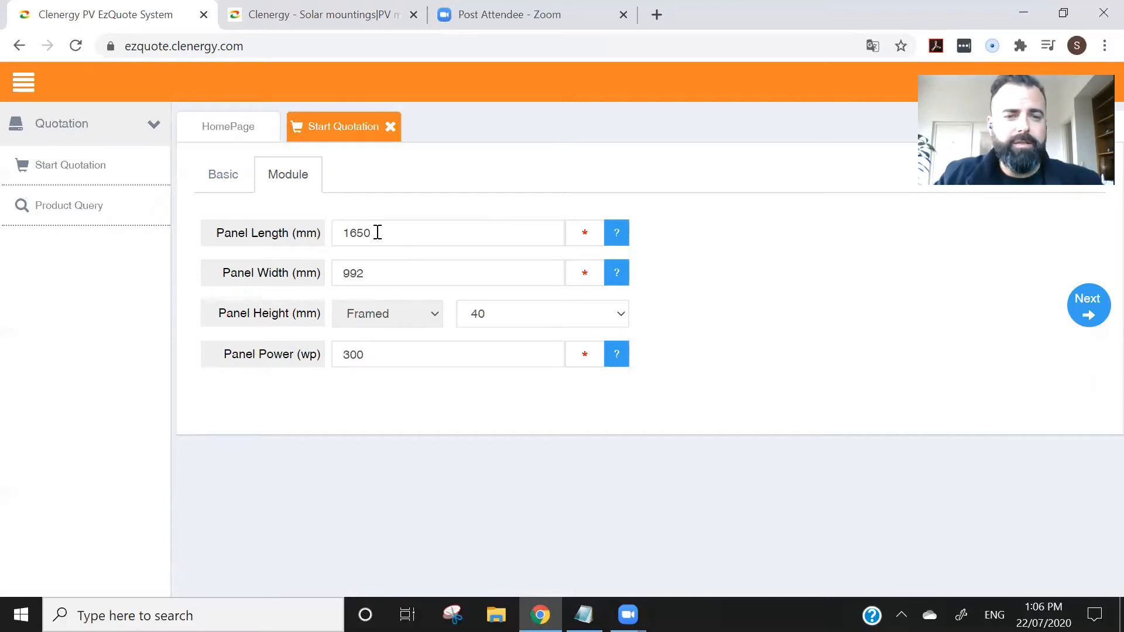
Step: Set the panel length to 1956 mm in the quotation's module details
left_click_drag(386, 233, 337, 233)
type("1956")
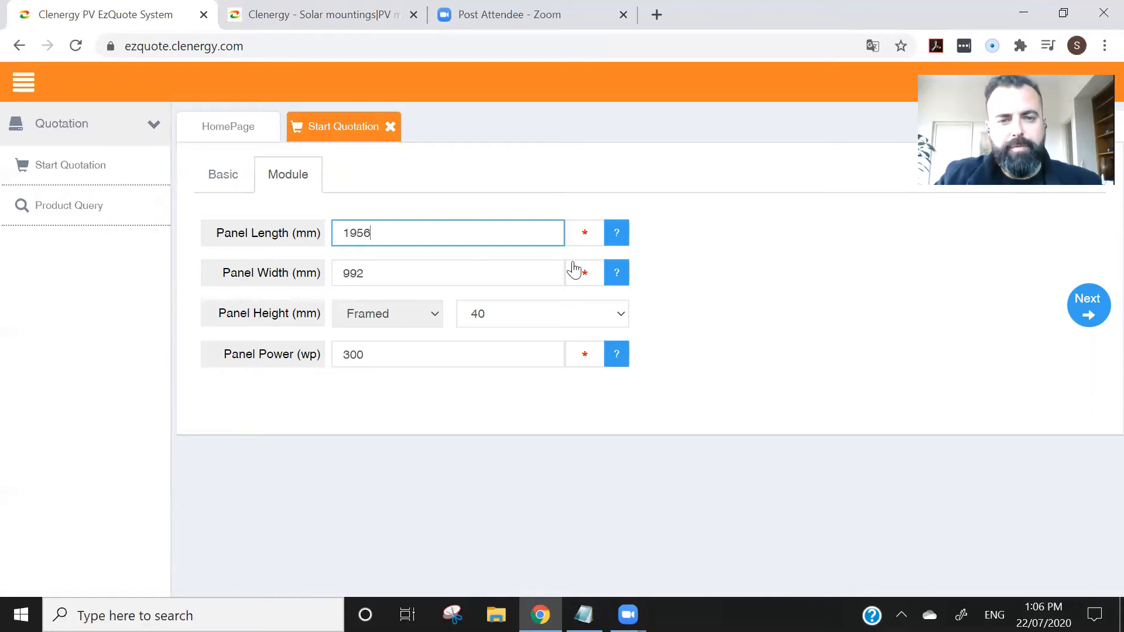
left_click(654, 297)
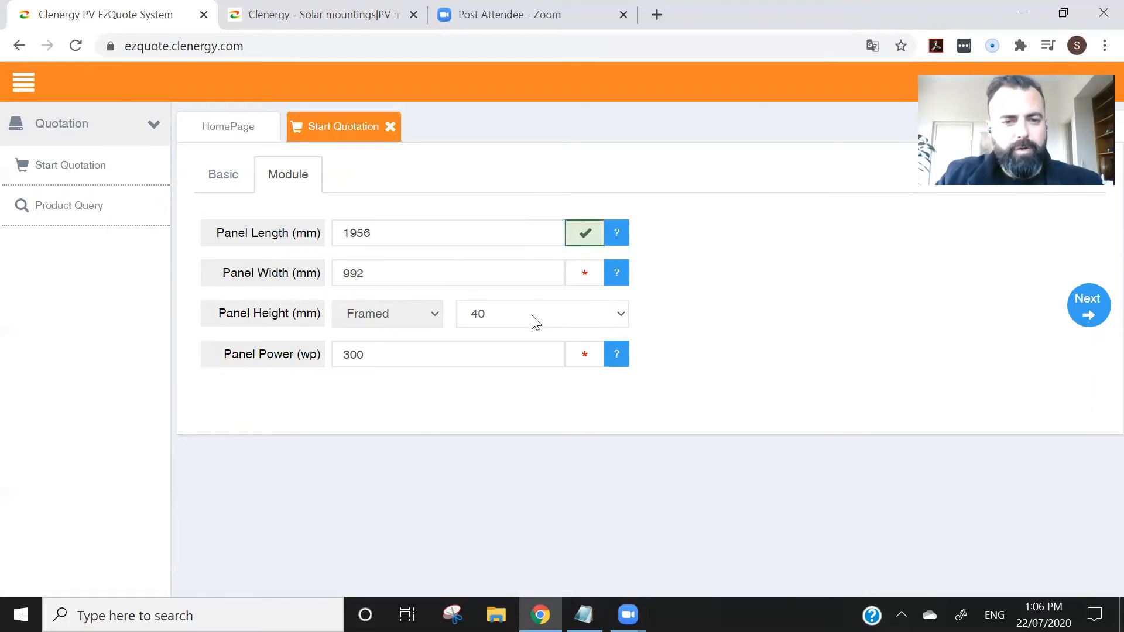
Step: Set the panel power to 330 wp, confirm the 992 mm panel width, and advance to the system parameters
left_click(402, 353)
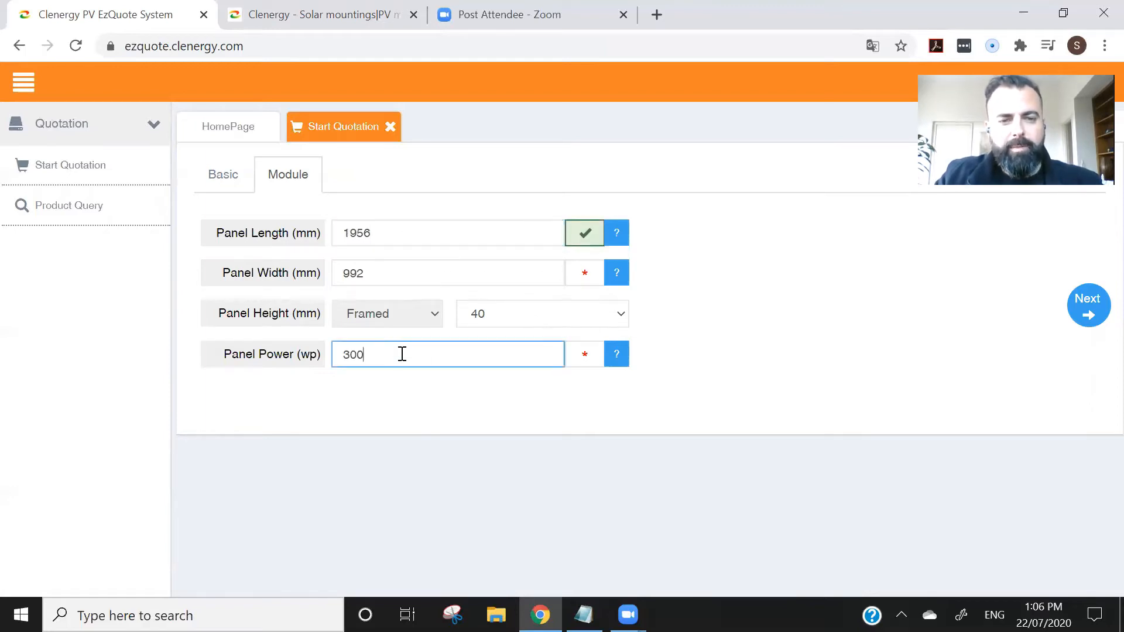
left_click_drag(402, 353, 316, 358)
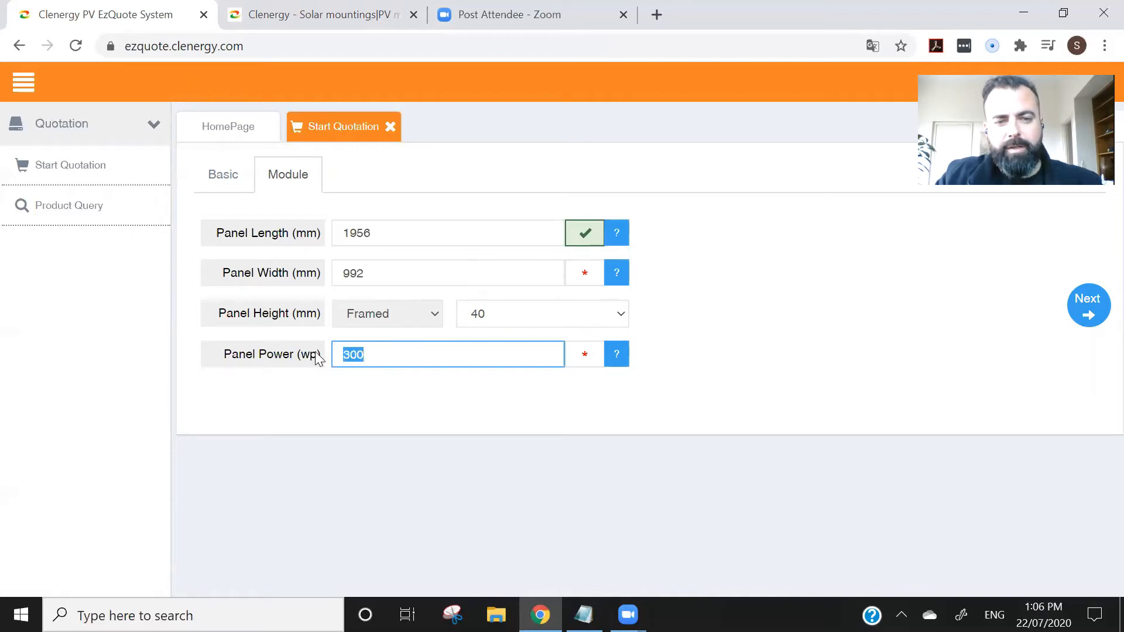
type("330")
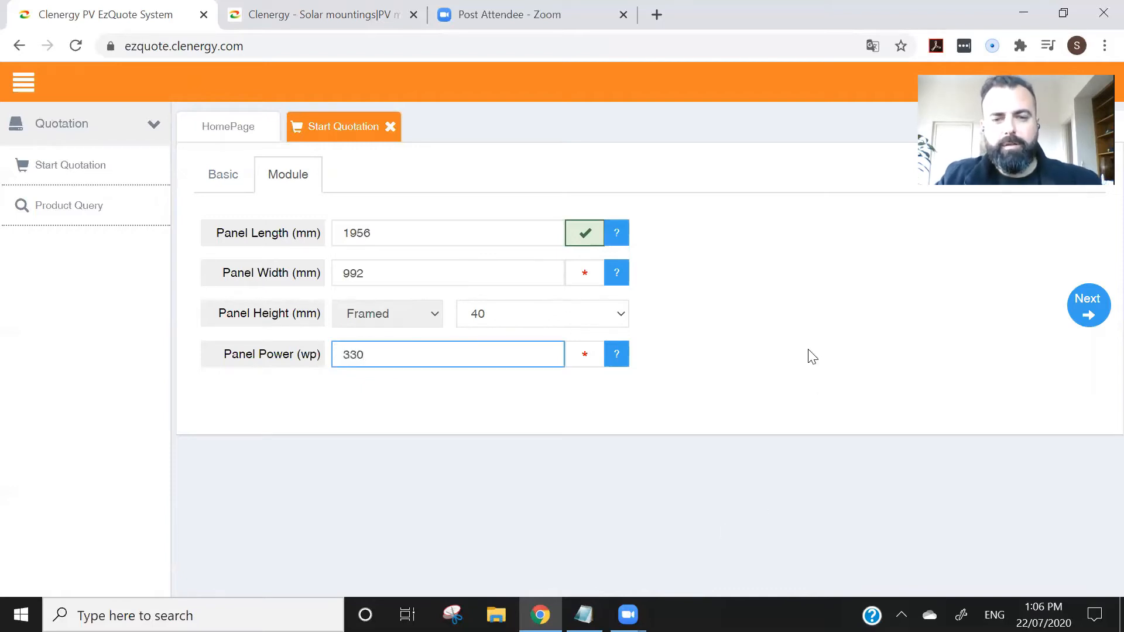
left_click(711, 337)
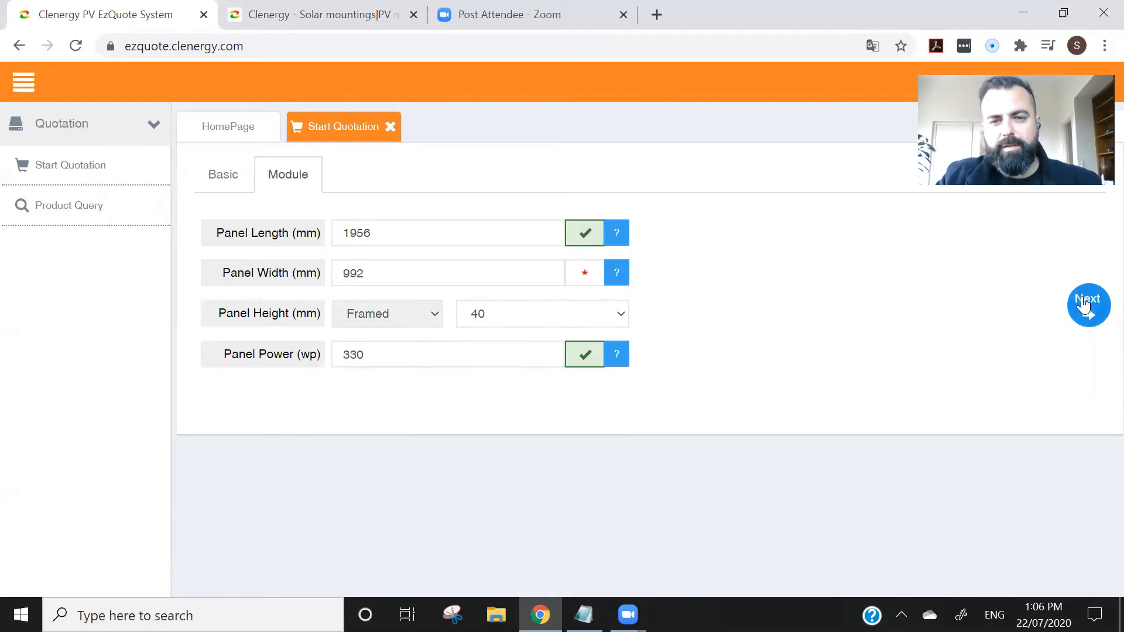
left_click(427, 275)
left_click(704, 286)
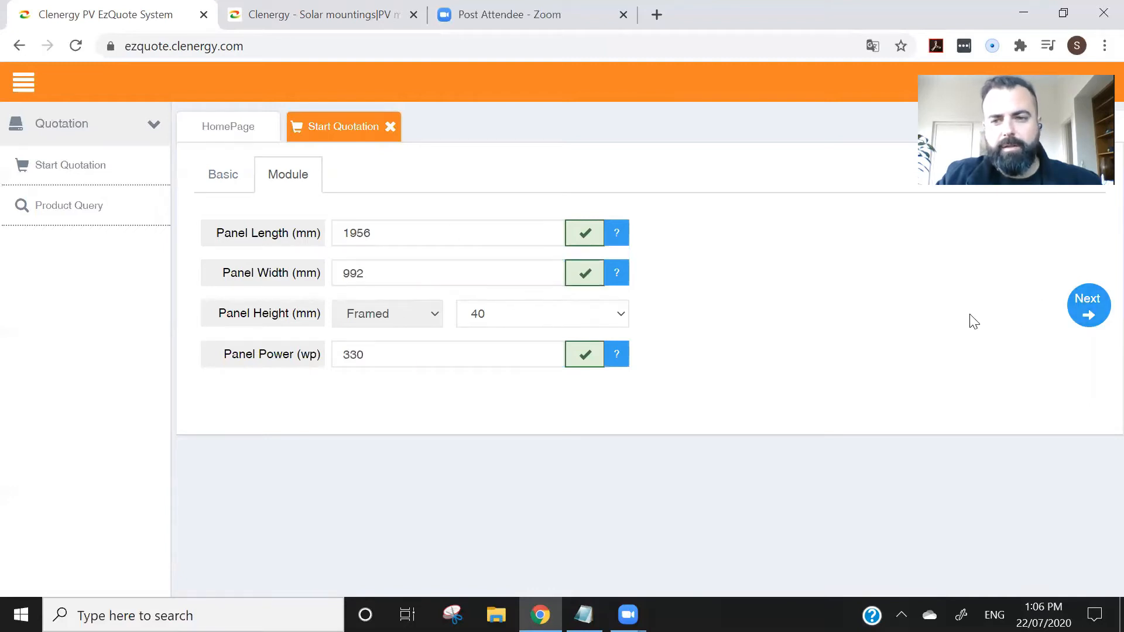
left_click(1083, 313)
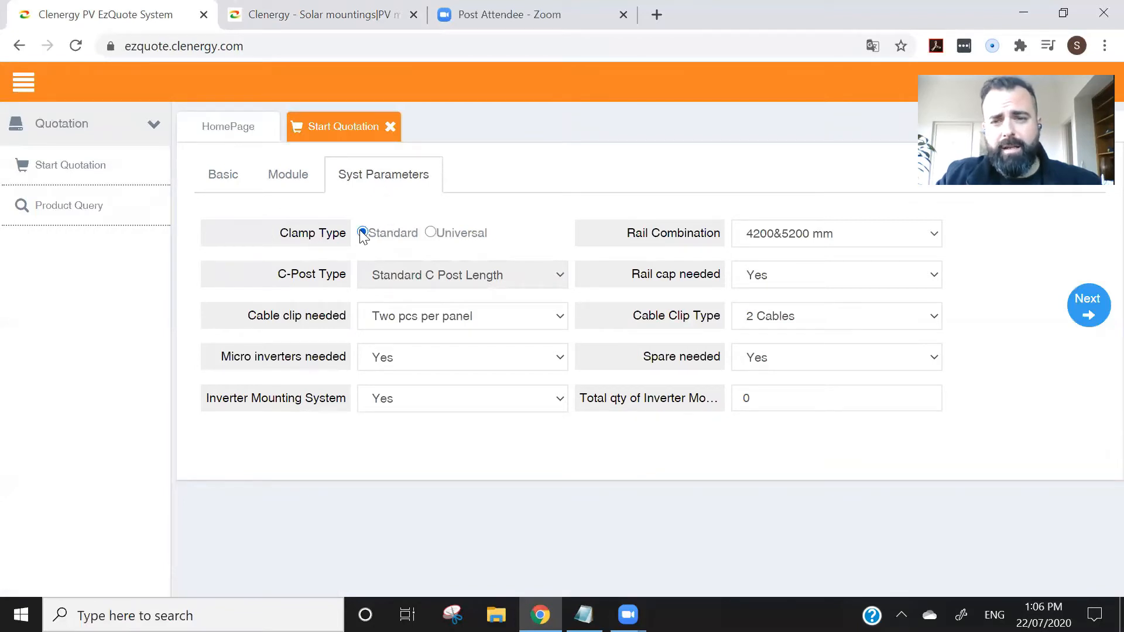
Step: Switch to the Clenergy website, open the SolarRoof product page, and expand its Components list
left_click(360, 16)
scroll(481, 298, "down", 3)
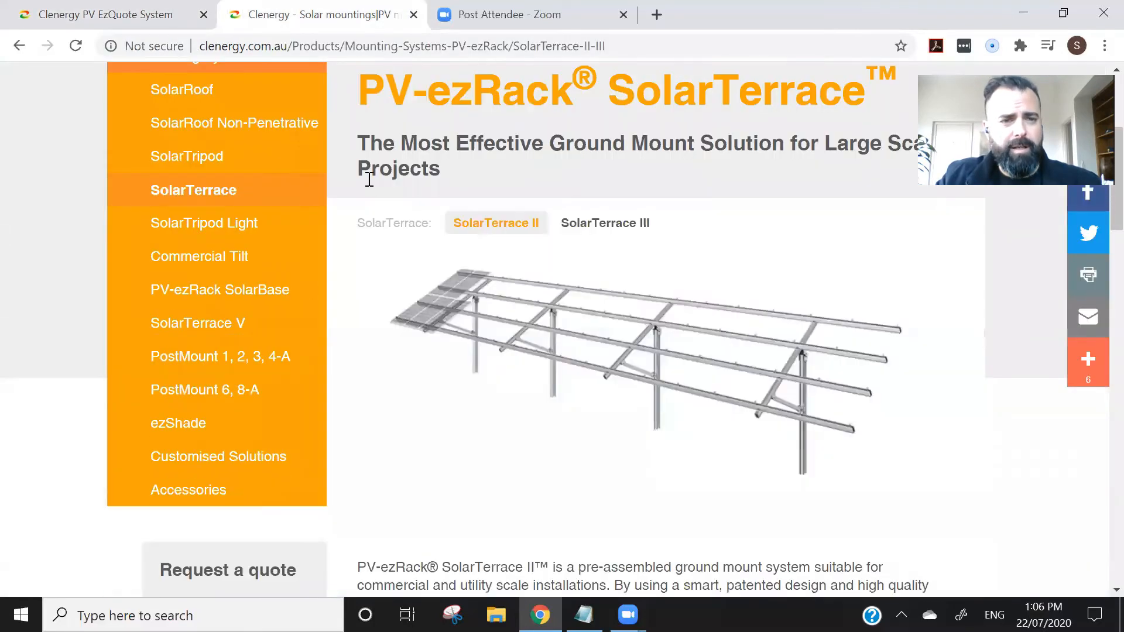
scroll(189, 182, "up", 1)
left_click(189, 182)
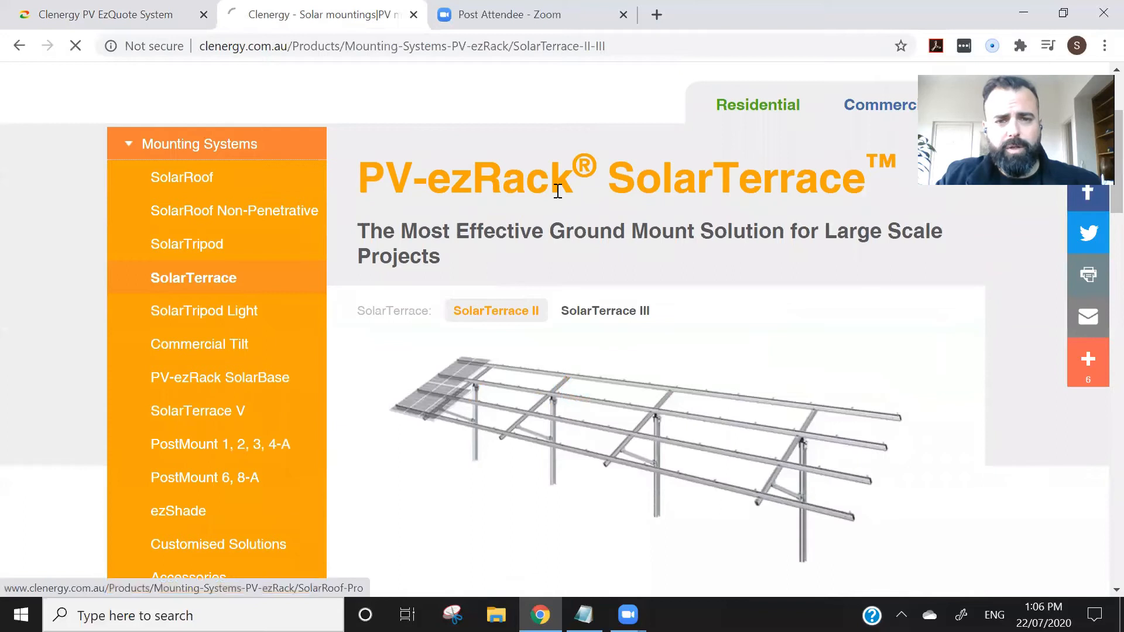
scroll(682, 225, "down", 10)
scroll(683, 225, "down", 6)
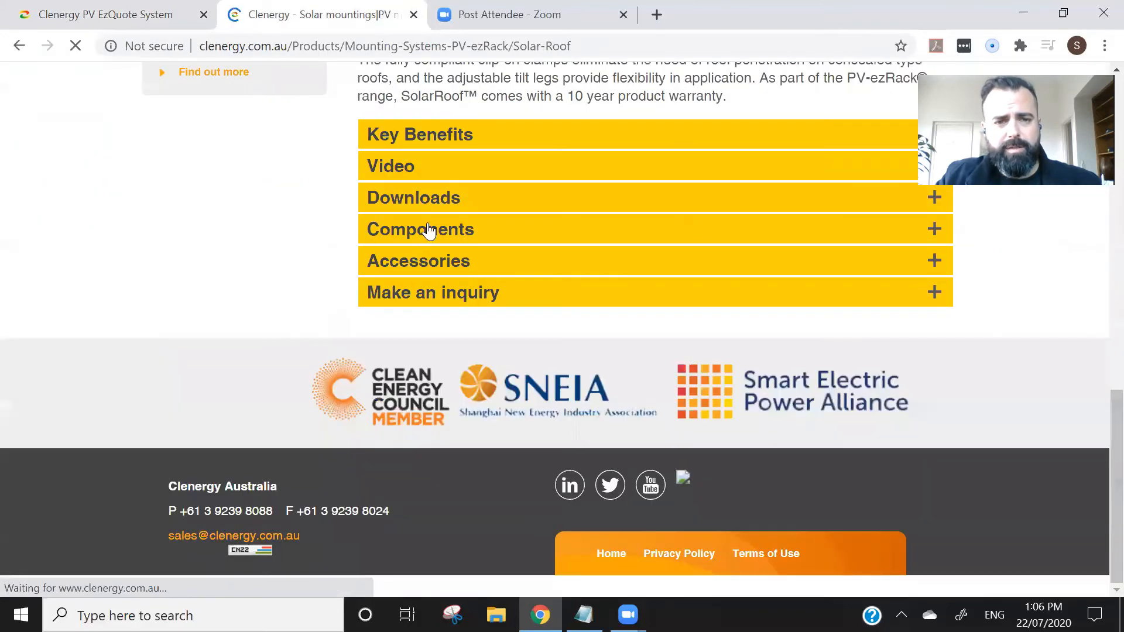
left_click(464, 228)
scroll(603, 256, "down", 1)
scroll(606, 264, "down", 2)
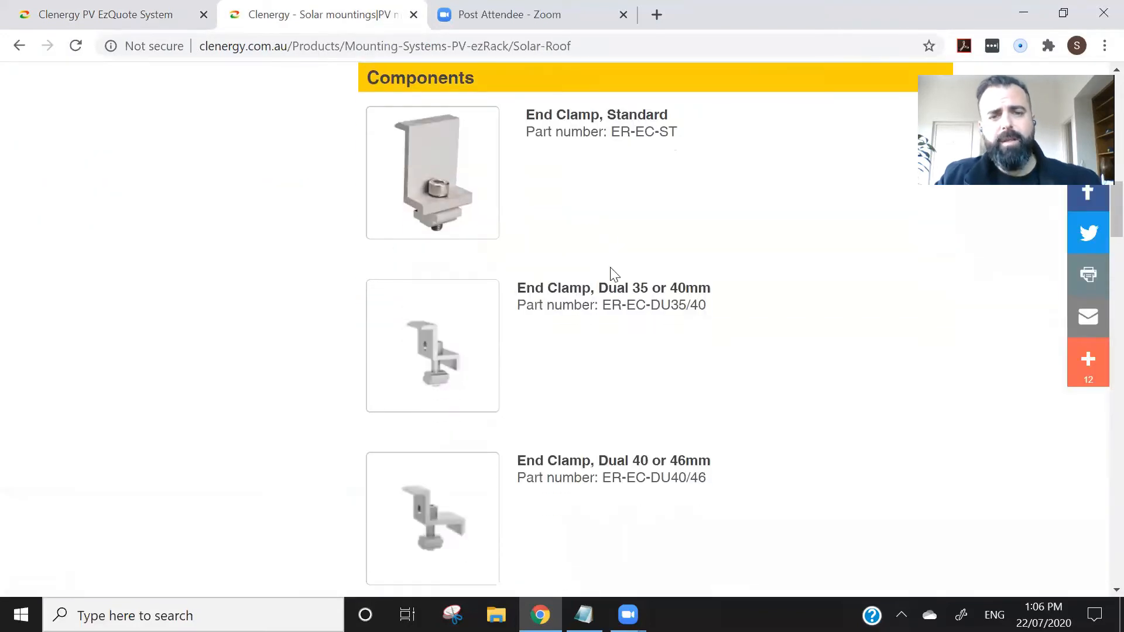
Step: Compare the standard end and inter clamps with the universal clamp for 30-46mm frames, and return to the EzQuote quotation
scroll(639, 279, "up", 1)
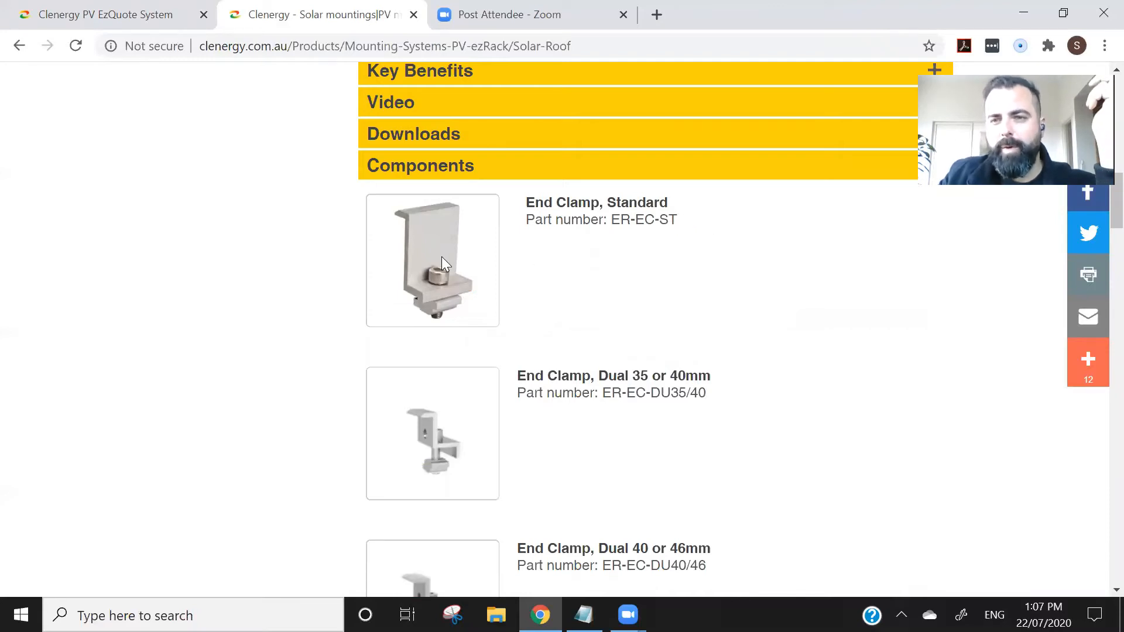
scroll(684, 293, "down", 5)
scroll(684, 293, "up", 3)
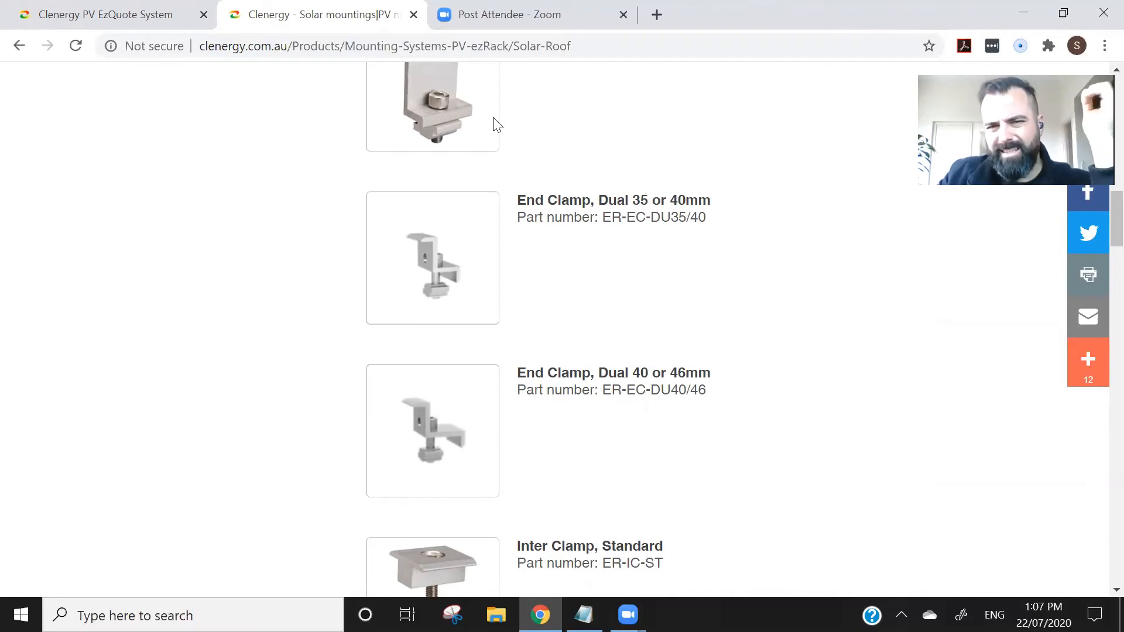
scroll(631, 168, "down", 6)
scroll(633, 170, "down", 4)
scroll(632, 170, "up", 4)
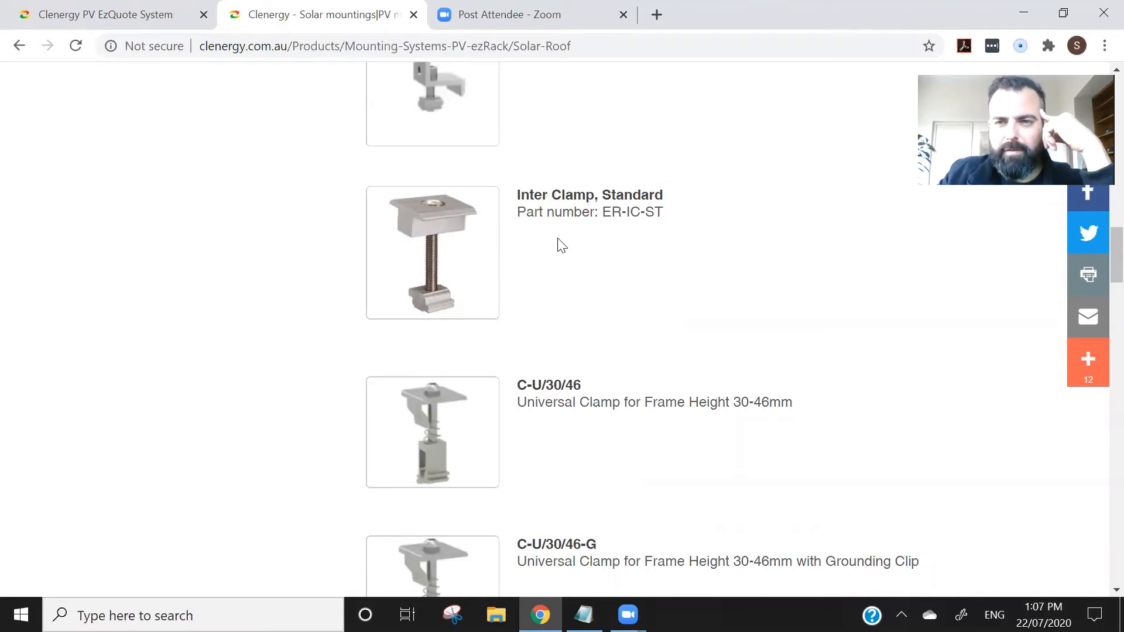
scroll(558, 245, "down", 4)
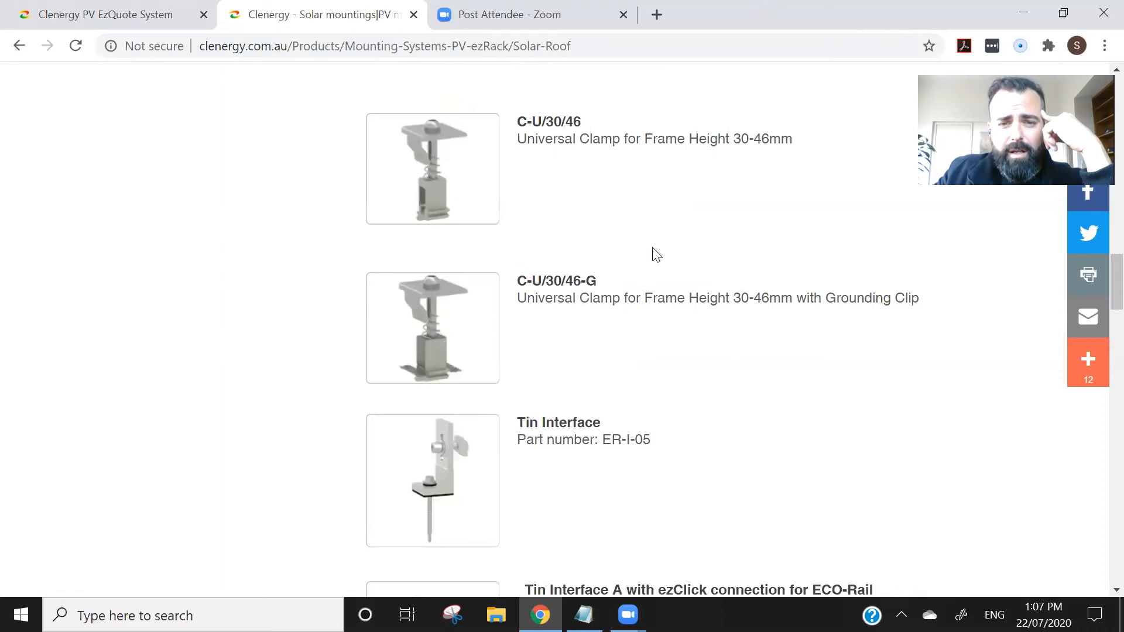
scroll(653, 254, "up", 1)
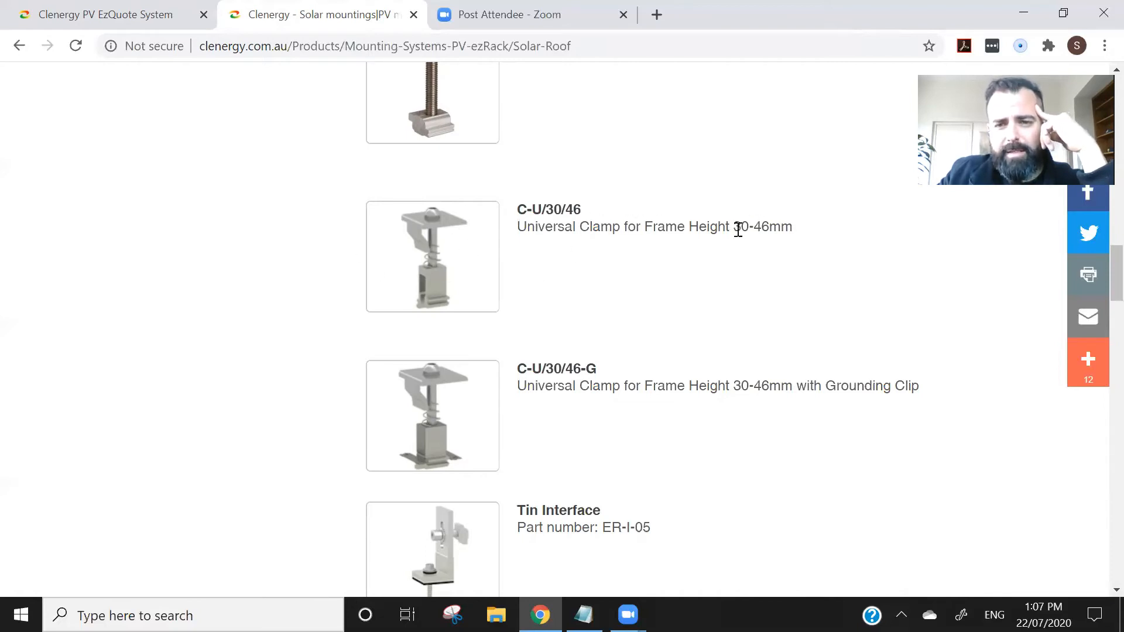
left_click_drag(733, 225, 800, 235)
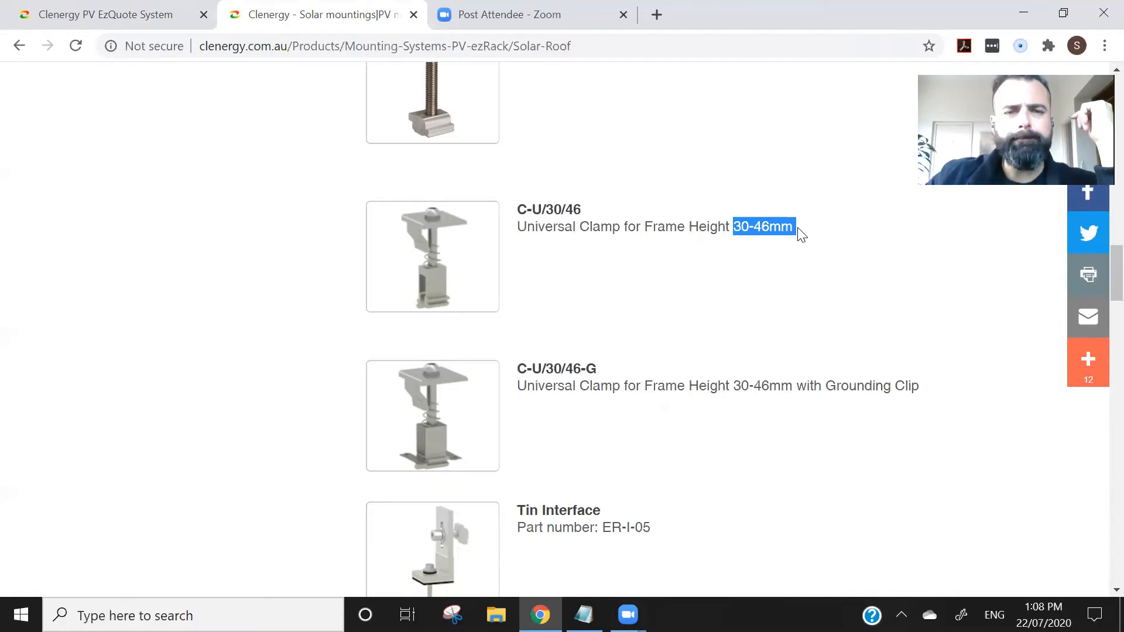
left_click(156, 7)
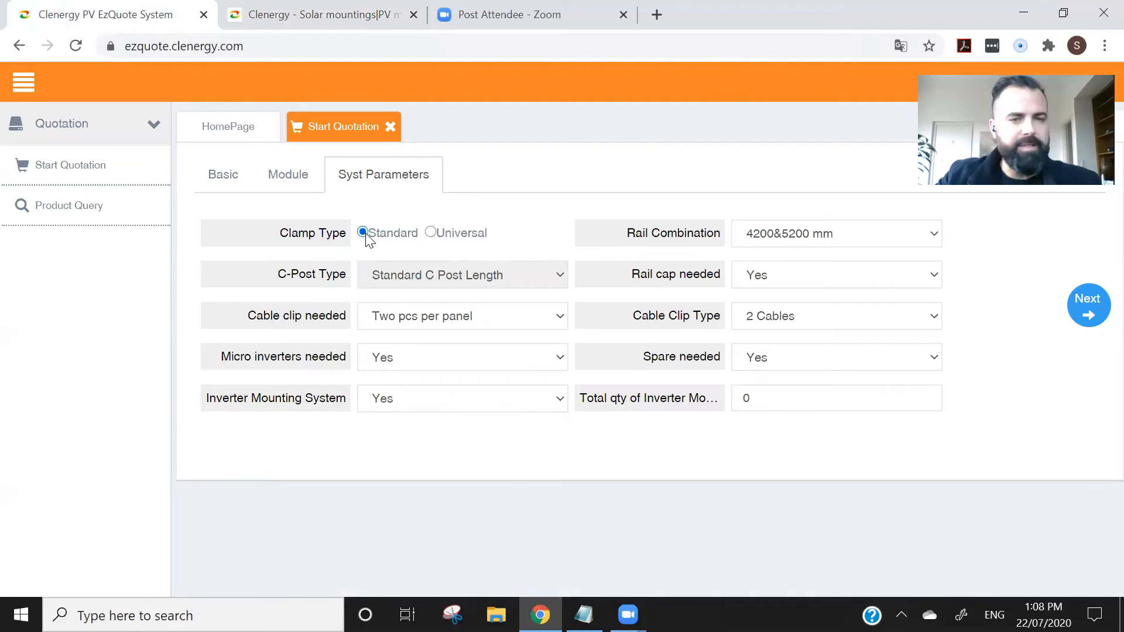
Step: Try the Only 4200 mm rail combination, review the other options, and restore the 4200&5200 mm combination
left_click(860, 234)
left_click(860, 234)
left_click(859, 234)
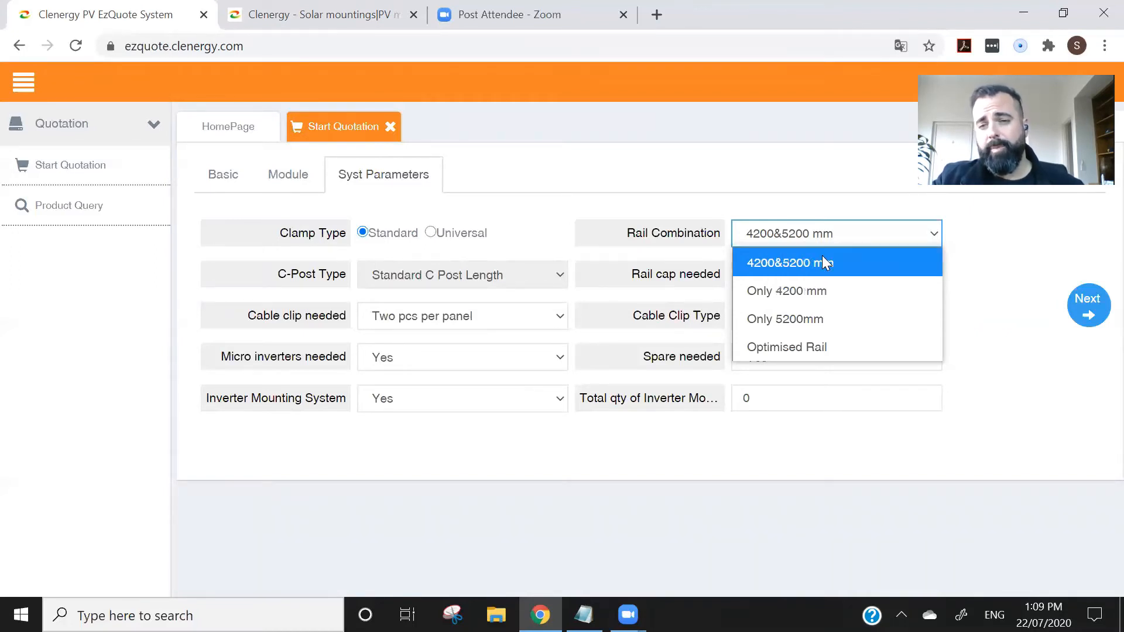
left_click(833, 291)
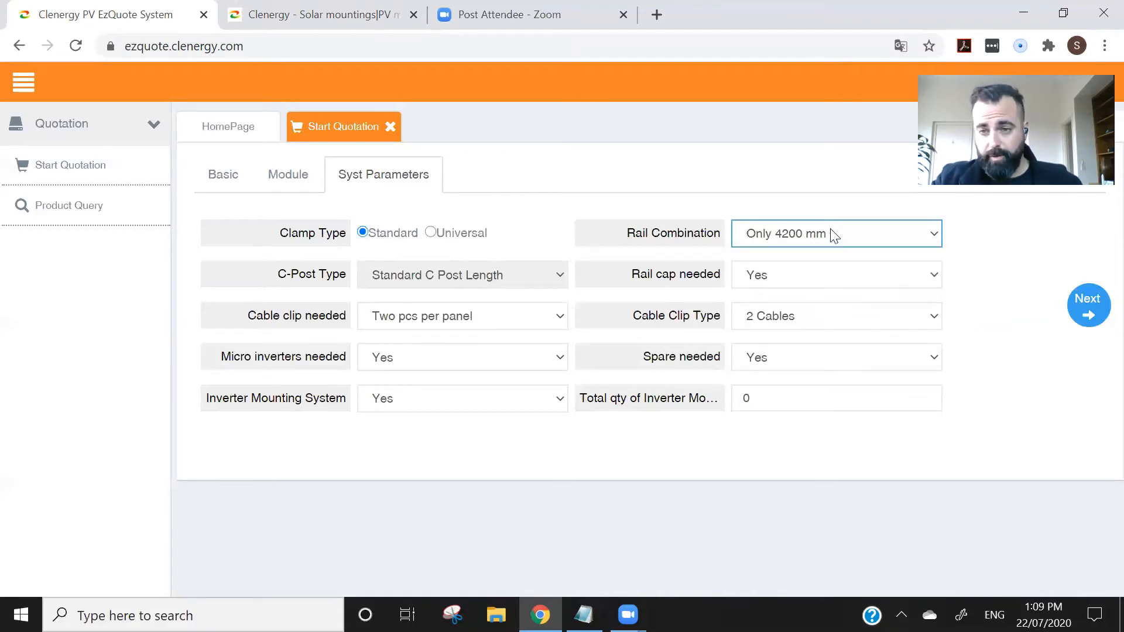
left_click(834, 235)
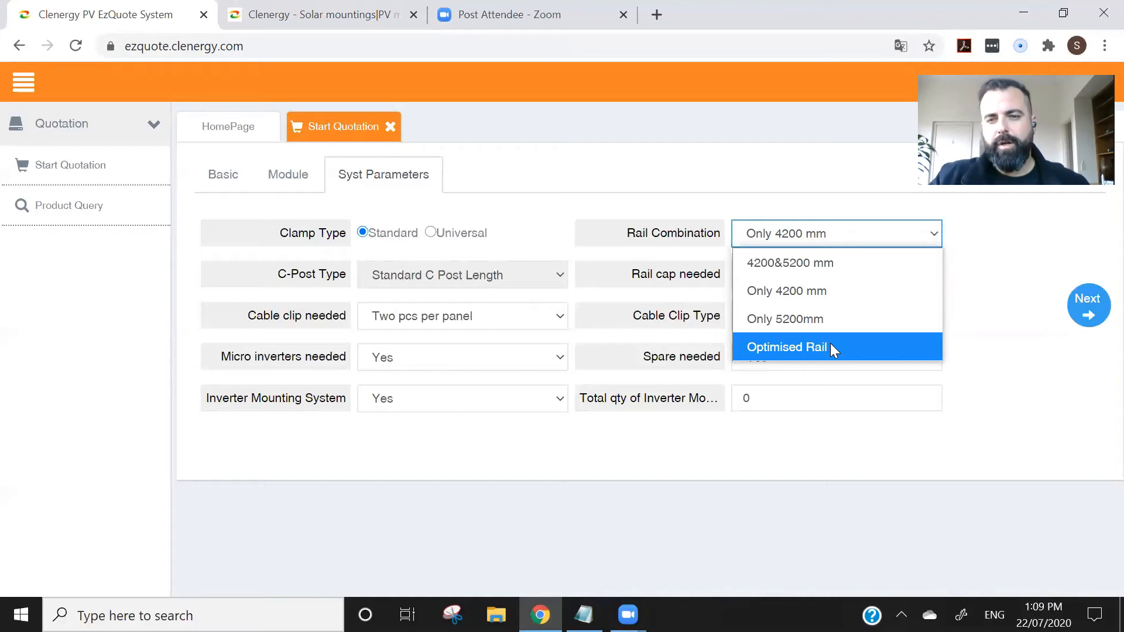
left_click(819, 264)
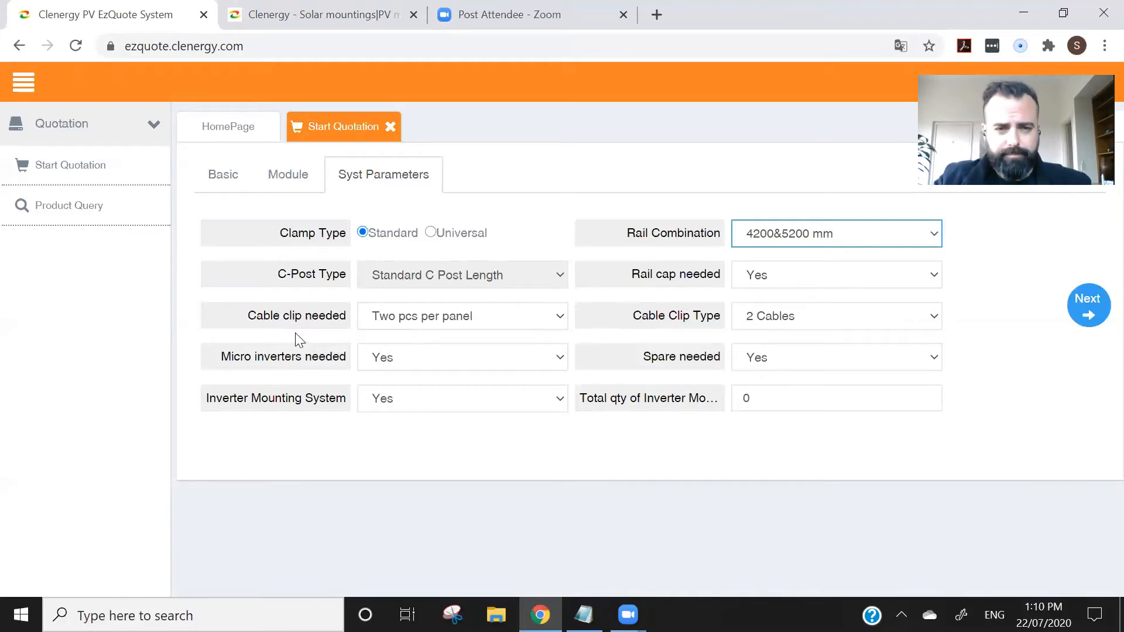
Step: Set the cable clips to two pcs per panel and the cable clip type to 2 Cables
left_click(465, 322)
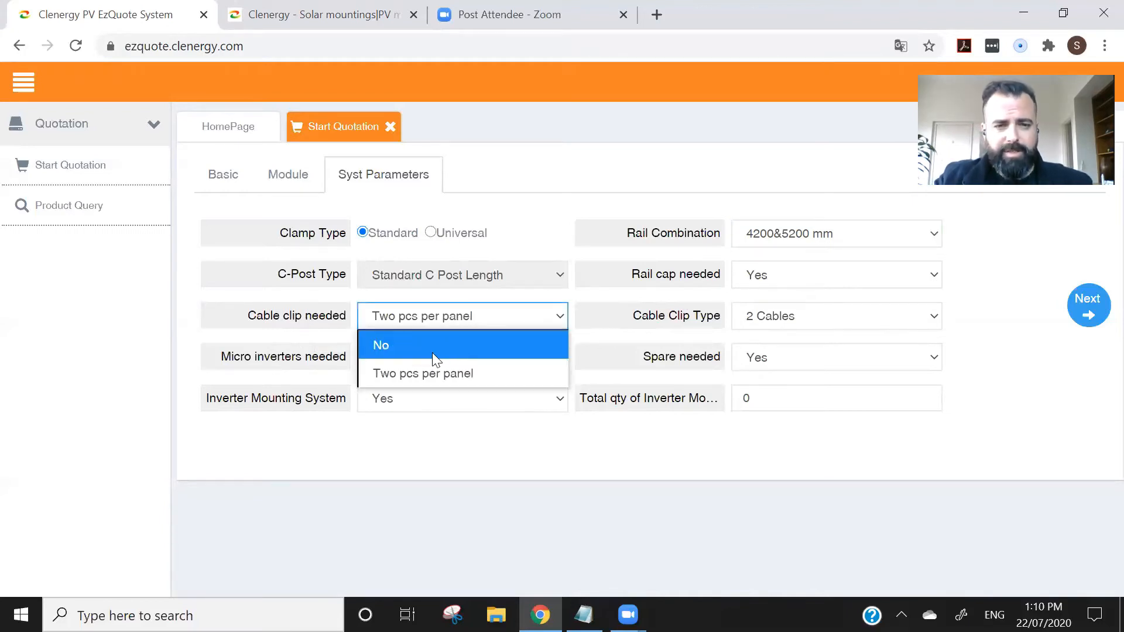
left_click(432, 351)
left_click(475, 327)
left_click(464, 375)
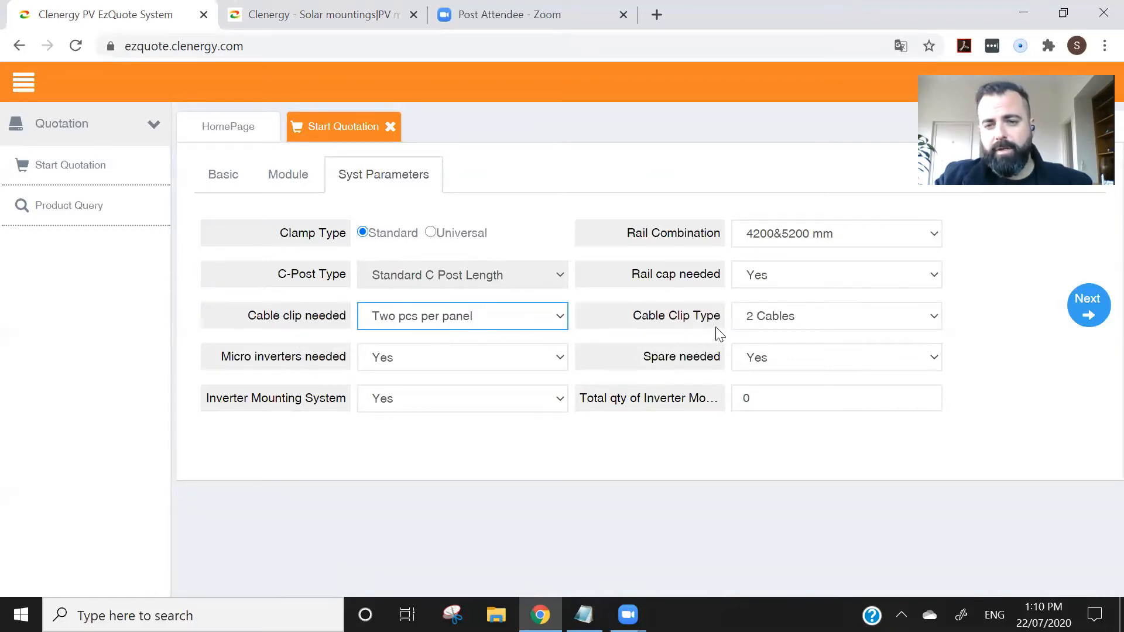
left_click(827, 316)
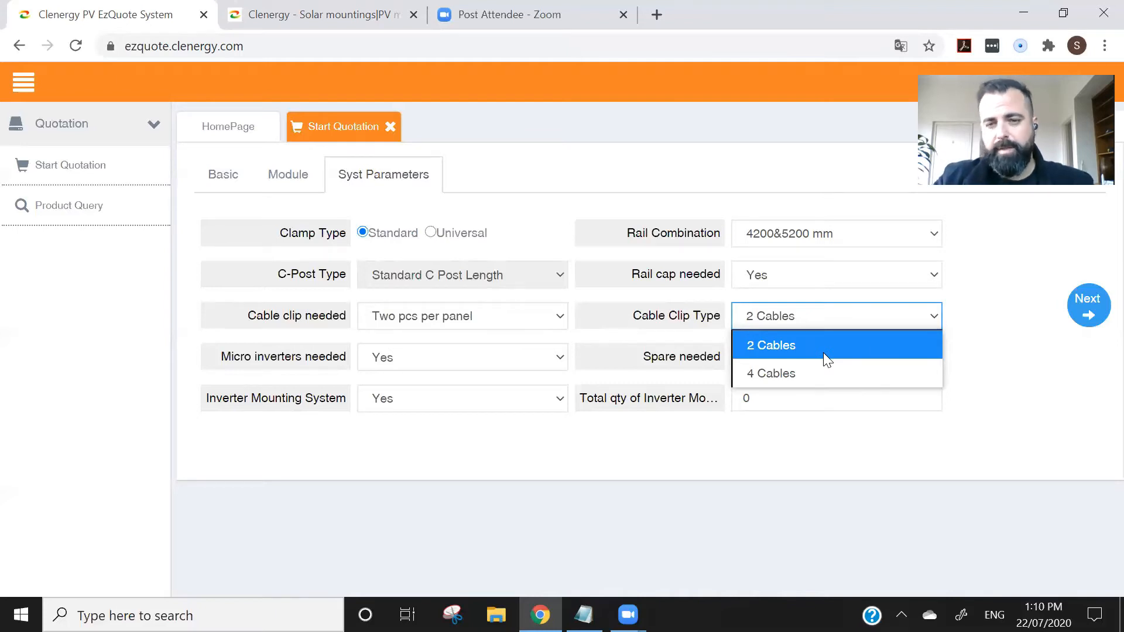
left_click(821, 350)
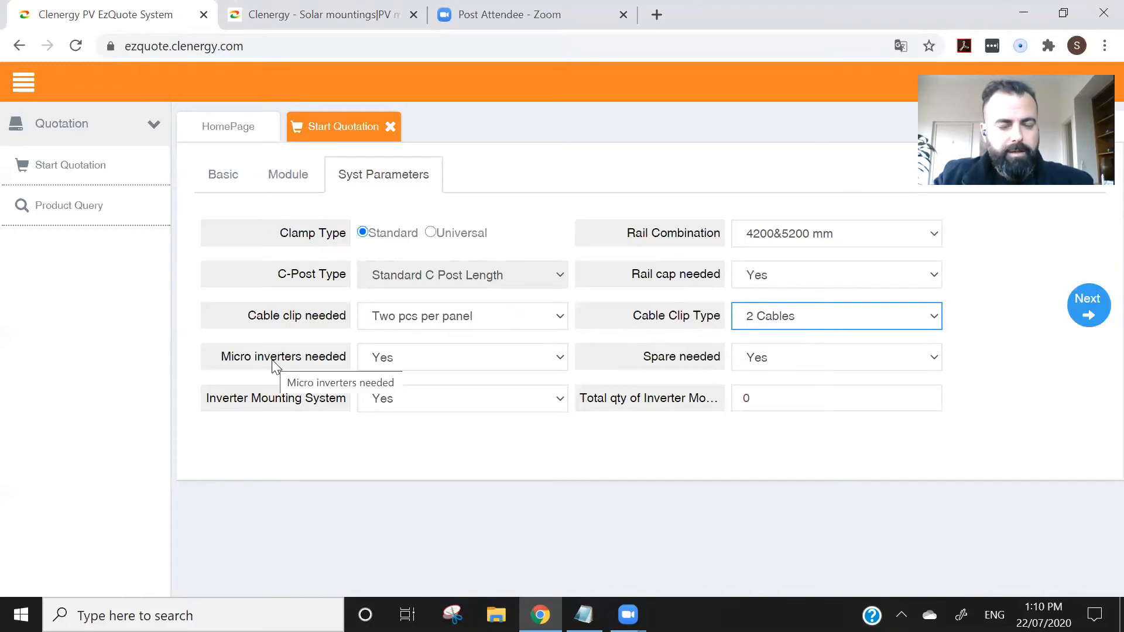
Step: Set the micro inverters requirement to No in the system parameters
mouse_move(222, 357)
left_mouse_down()
mouse_move(301, 352)
mouse_move(209, 358)
left_mouse_up()
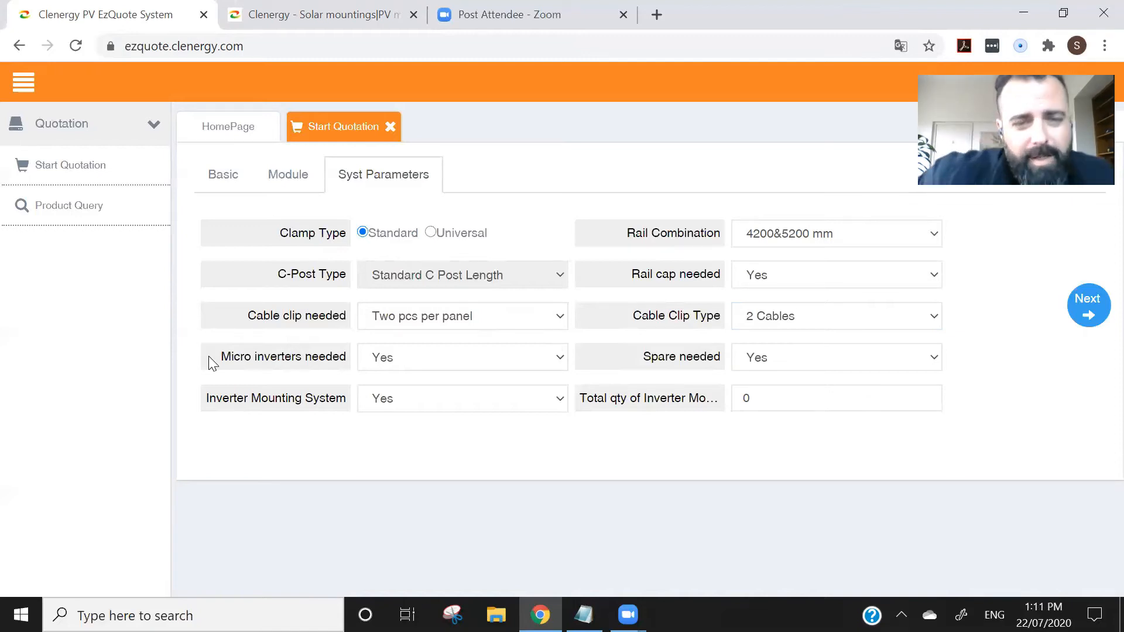
left_click(508, 363)
left_click(466, 393)
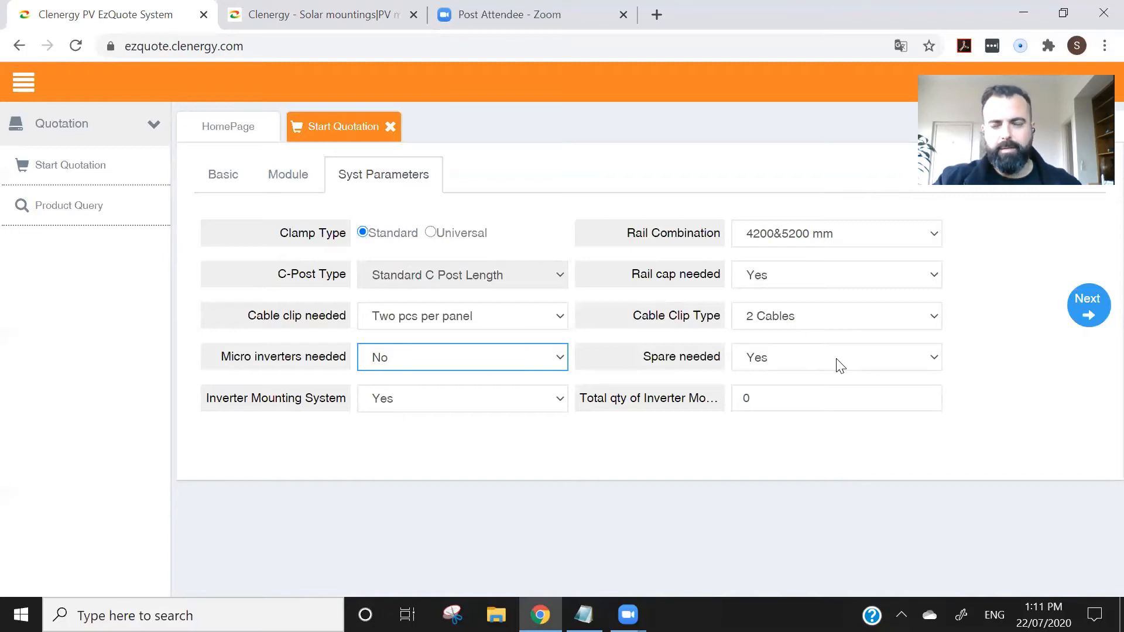
Step: Set the inverter mounting system to No and advance to the certified spacing details
left_click(468, 402)
left_click(468, 398)
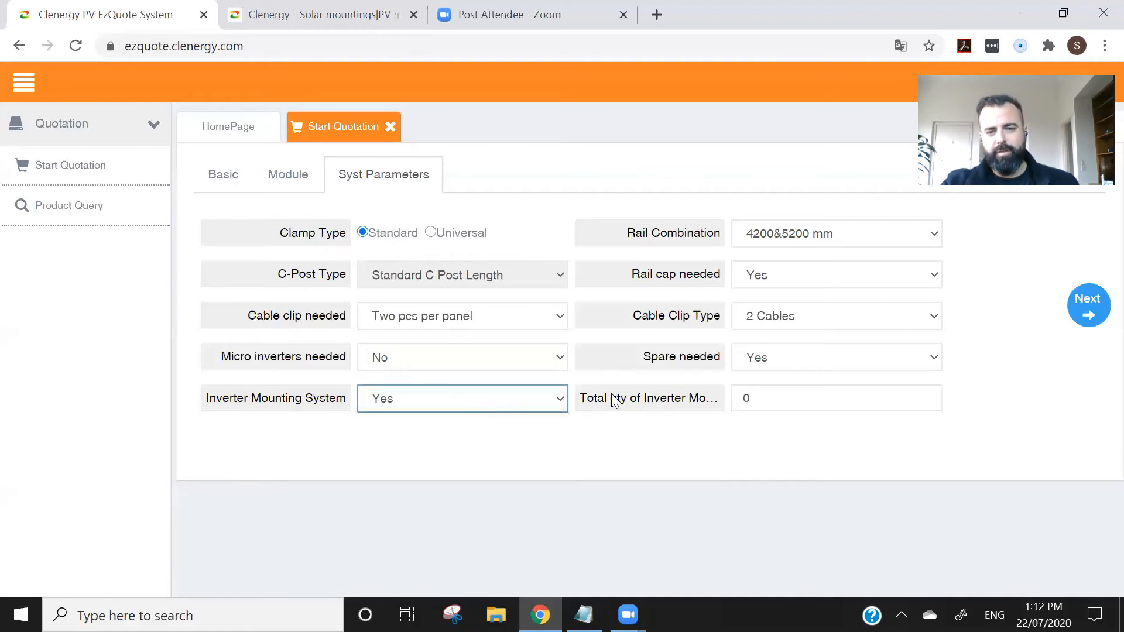
left_click(806, 399)
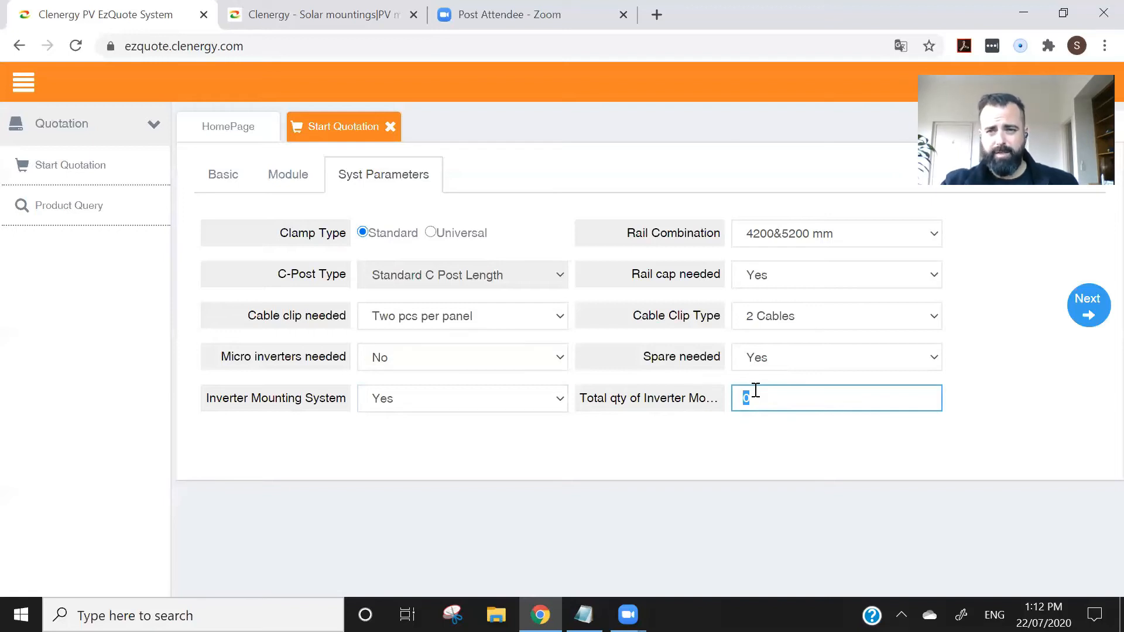
left_click(444, 396)
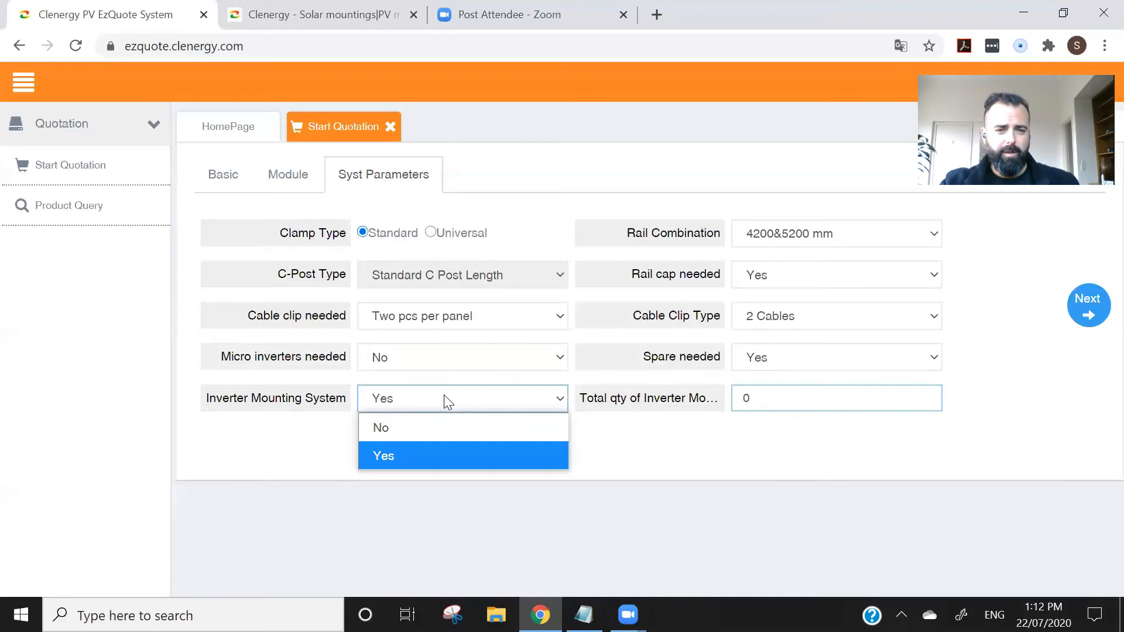
left_click(427, 428)
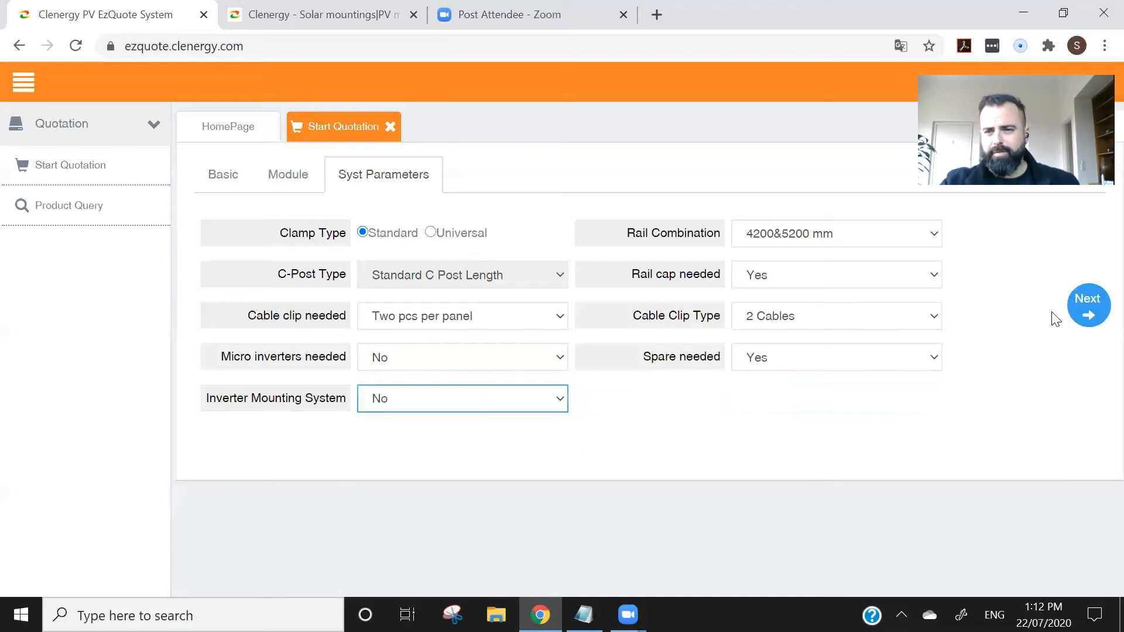
left_click(1086, 315)
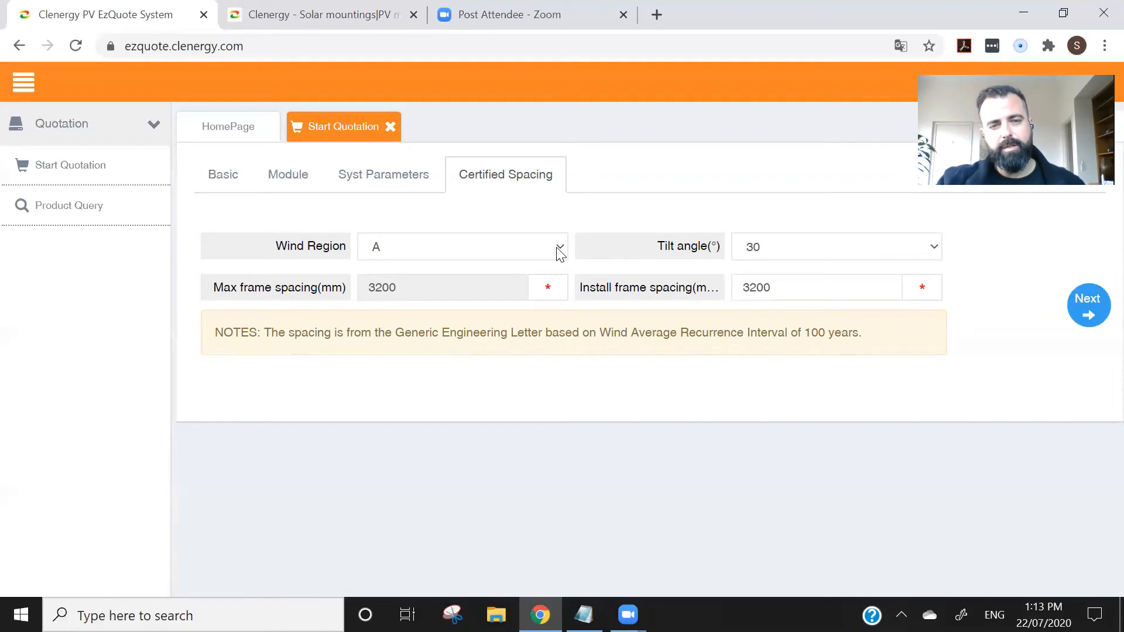
Step: Check which wind regions are available in the certified spacing details
left_click(506, 248)
left_click(506, 248)
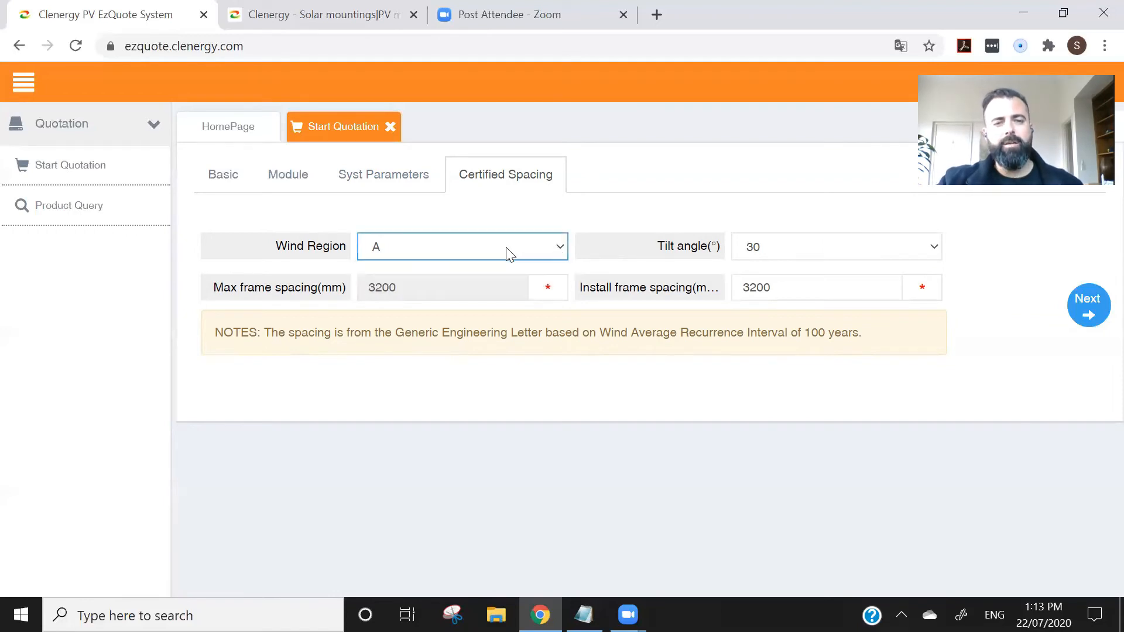
left_click(507, 254)
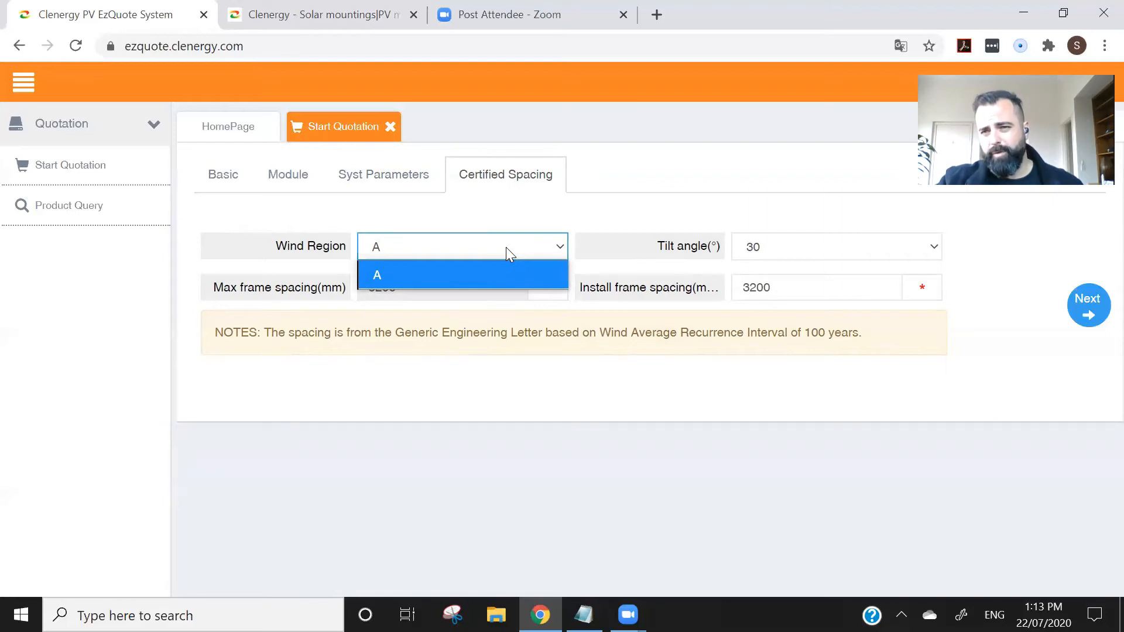
left_click(506, 247)
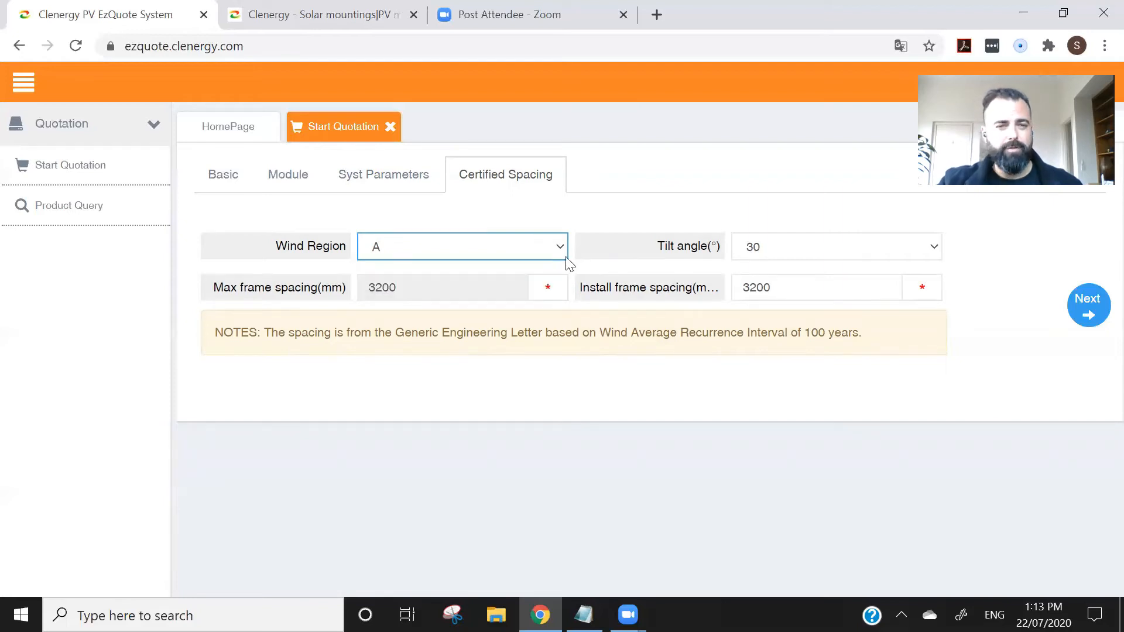
Step: Choose a tilt angle of 30° and keep the maximum and install frame spacing at 3200 mm
left_click(919, 255)
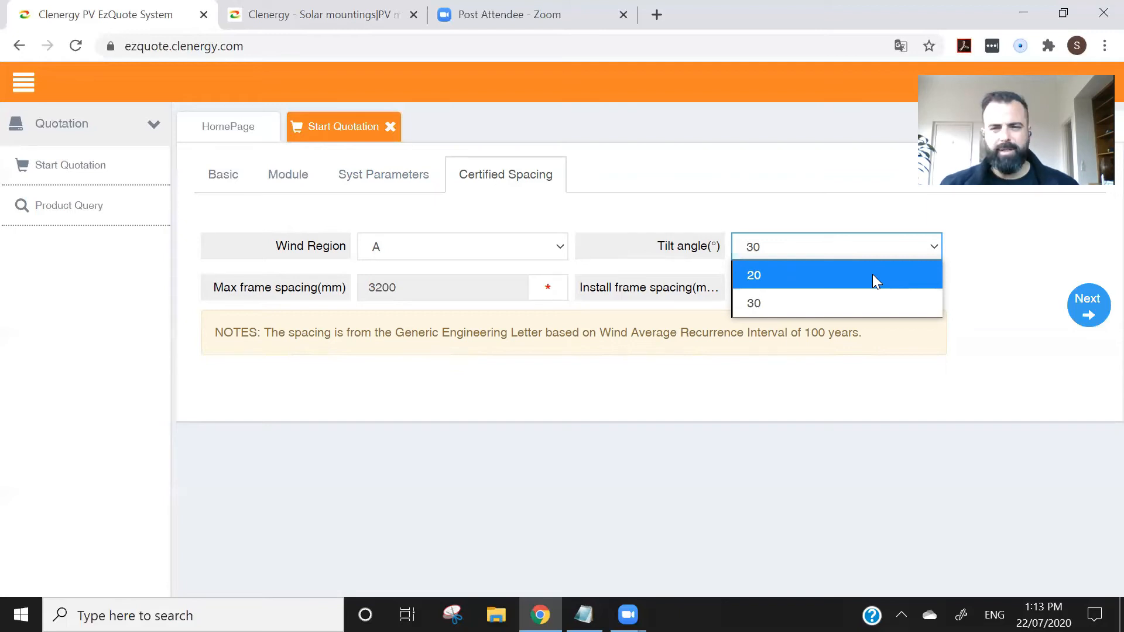
left_click(843, 305)
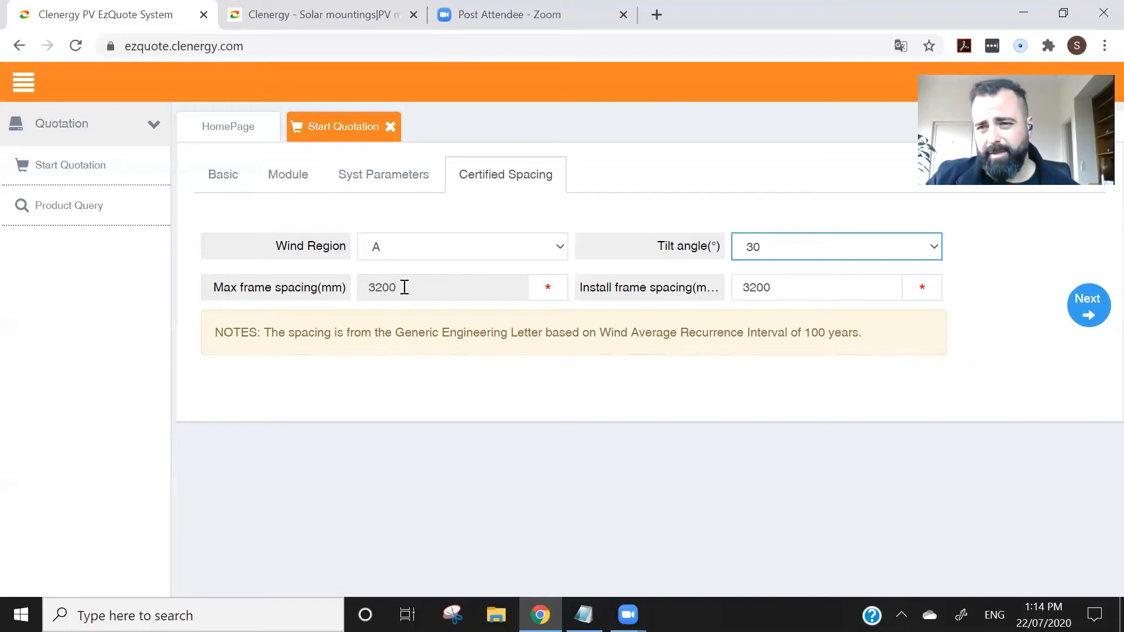
left_click_drag(404, 287, 351, 294)
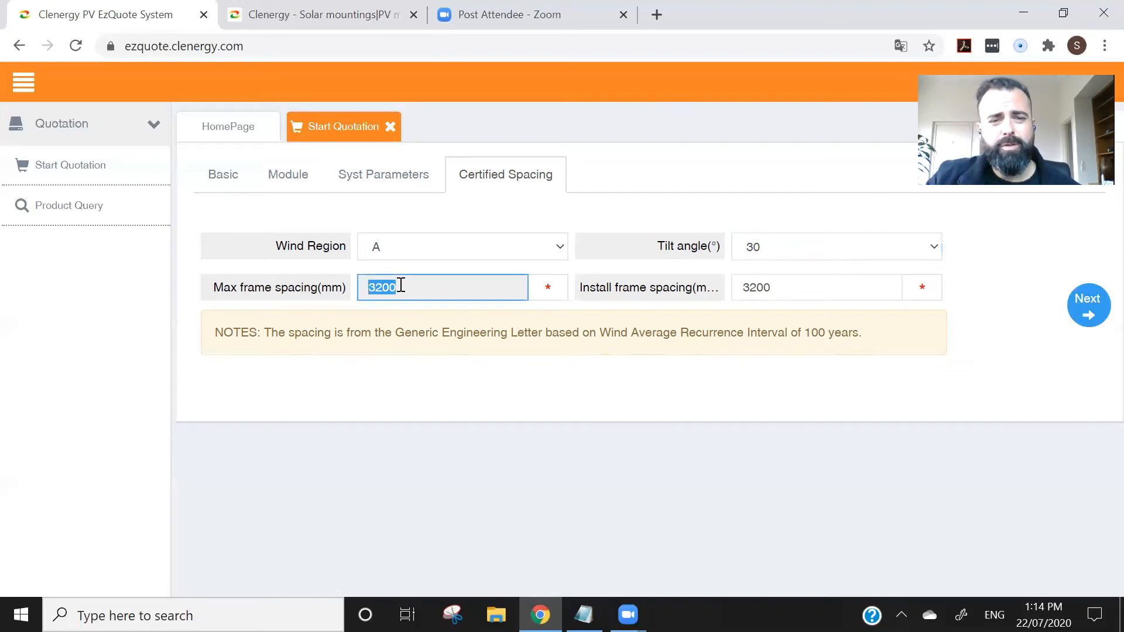
left_click(411, 267)
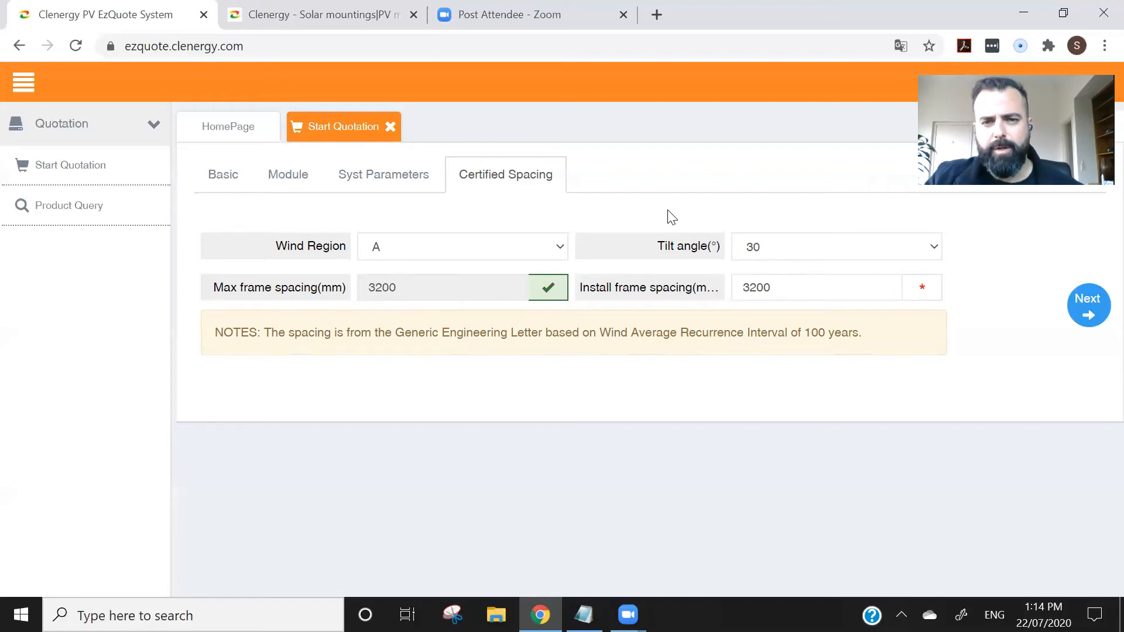
left_click_drag(793, 288, 736, 289)
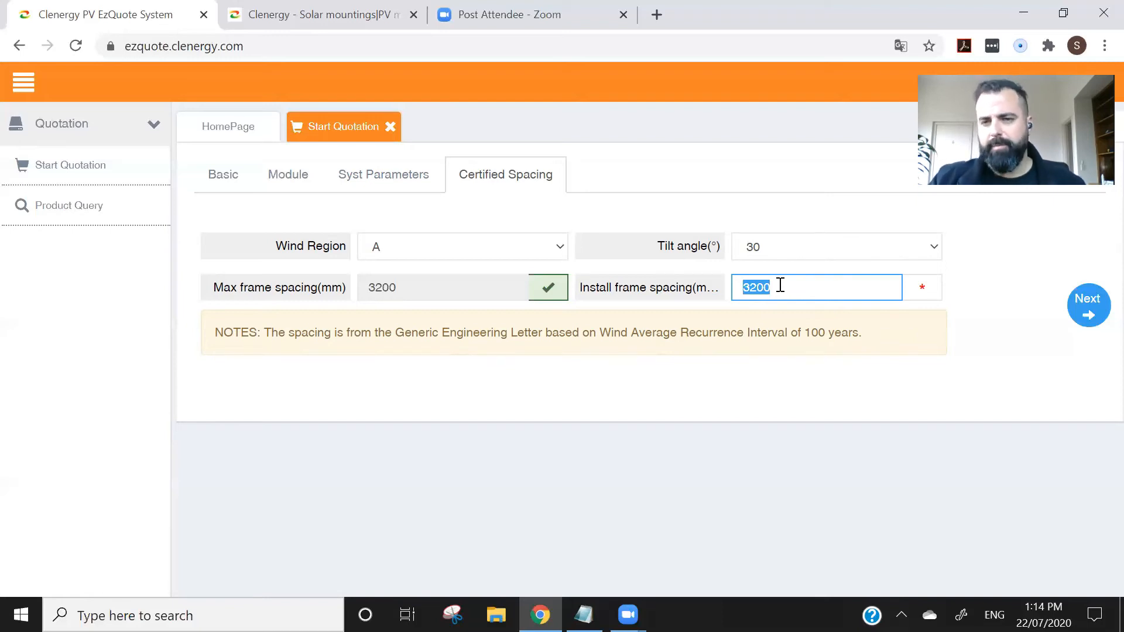
left_click(746, 380)
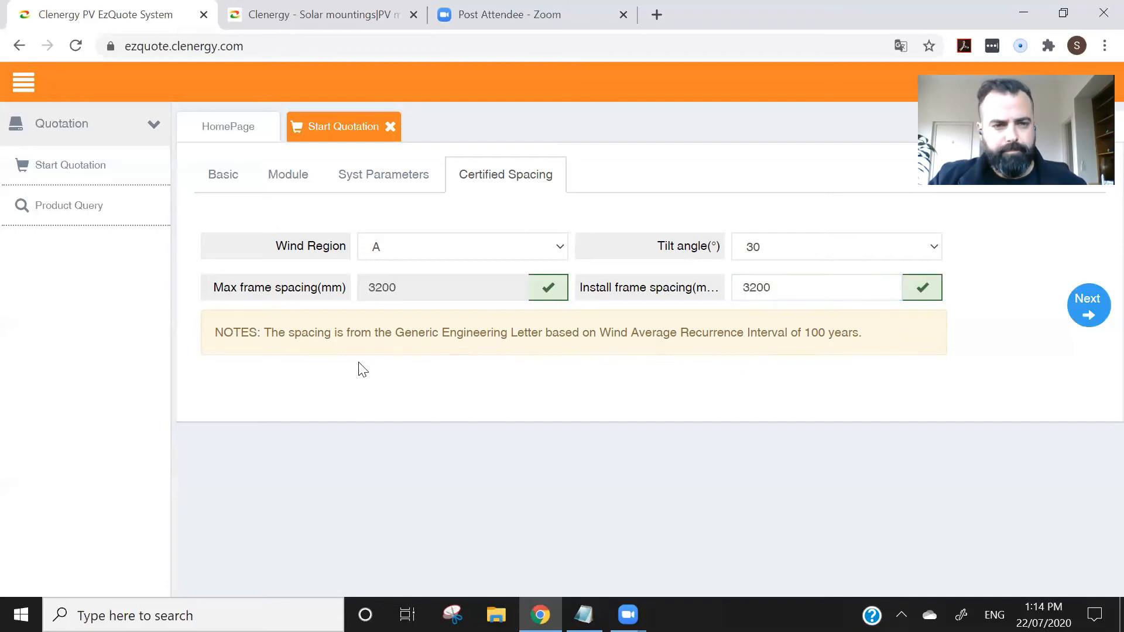
Step: Read the note on the engineering basis of the certified spacing and its wind recurrence interval
double_click(232, 333)
left_click_drag(264, 333, 361, 332)
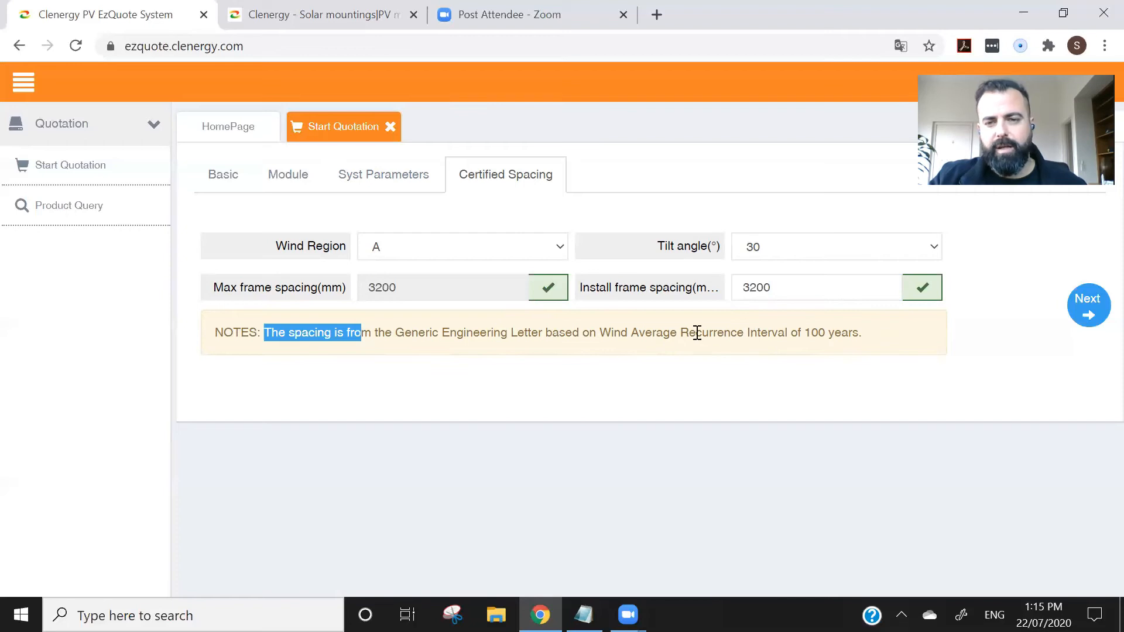
left_click(878, 335)
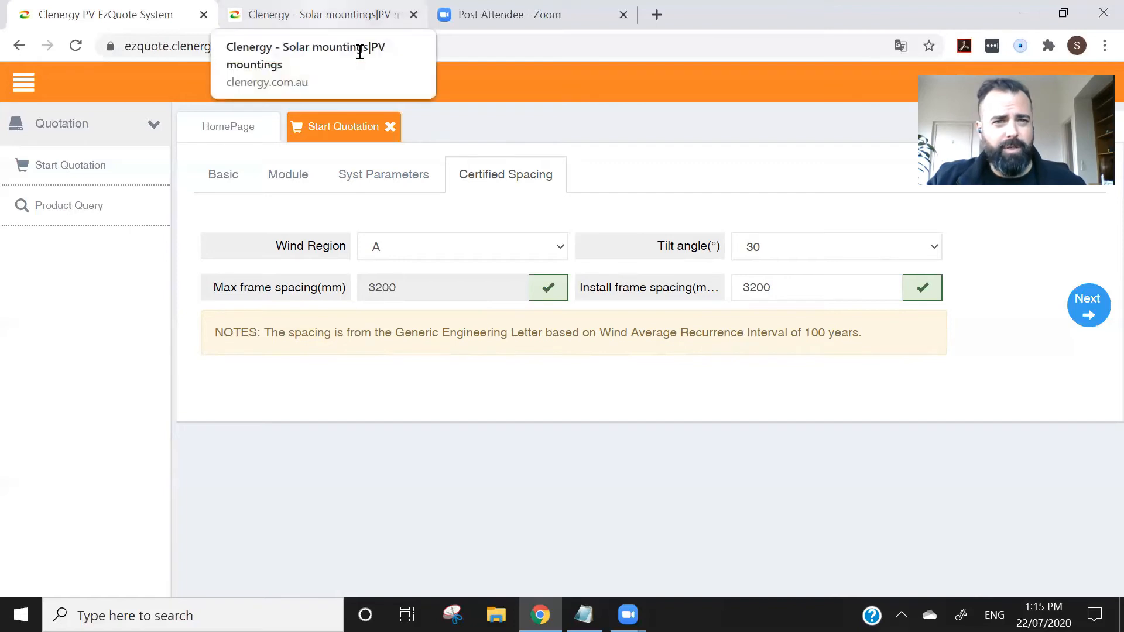
Step: Switch to the Clenergy website and open the Downloads page for mounting systems support
key("ctrl+Tab")
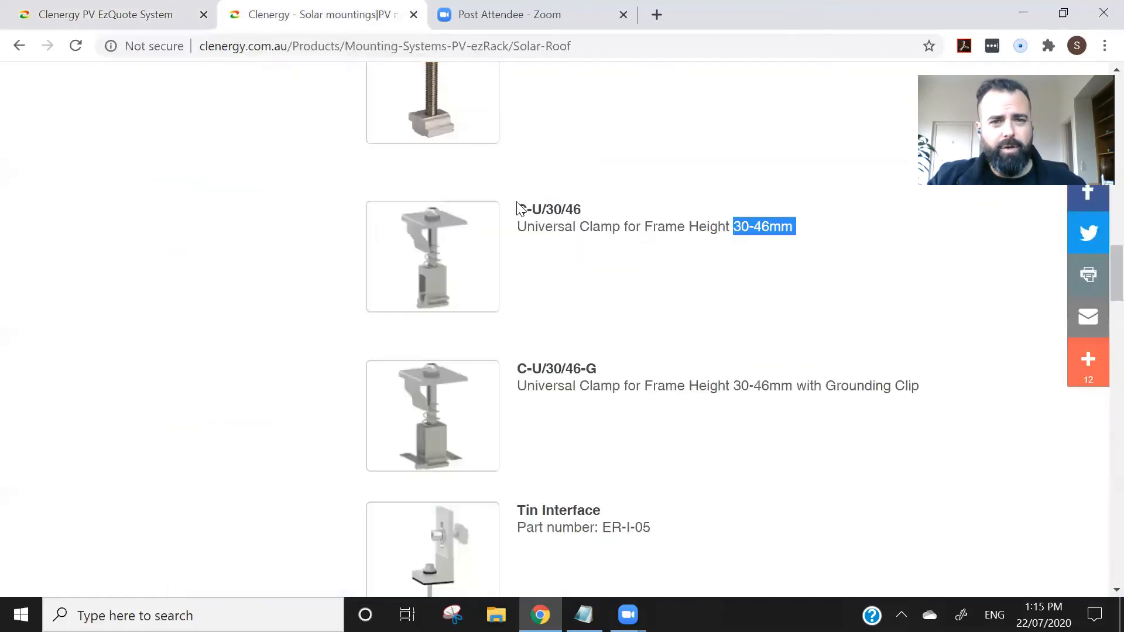
scroll(518, 210, "up", 15)
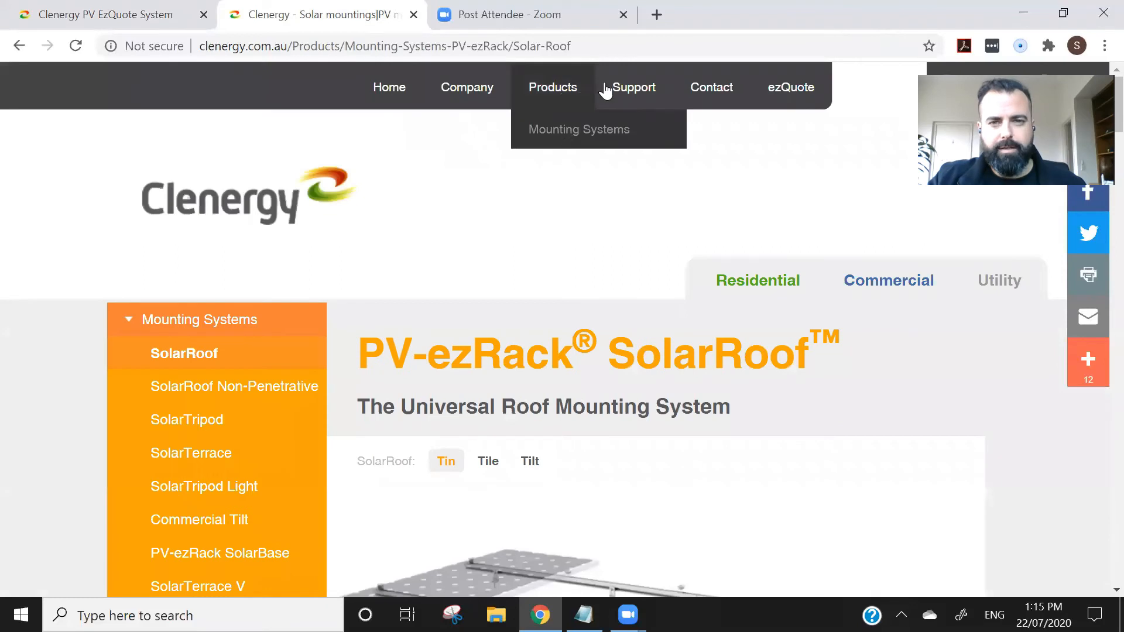
mouse_move(619, 88)
mouse_move(637, 124)
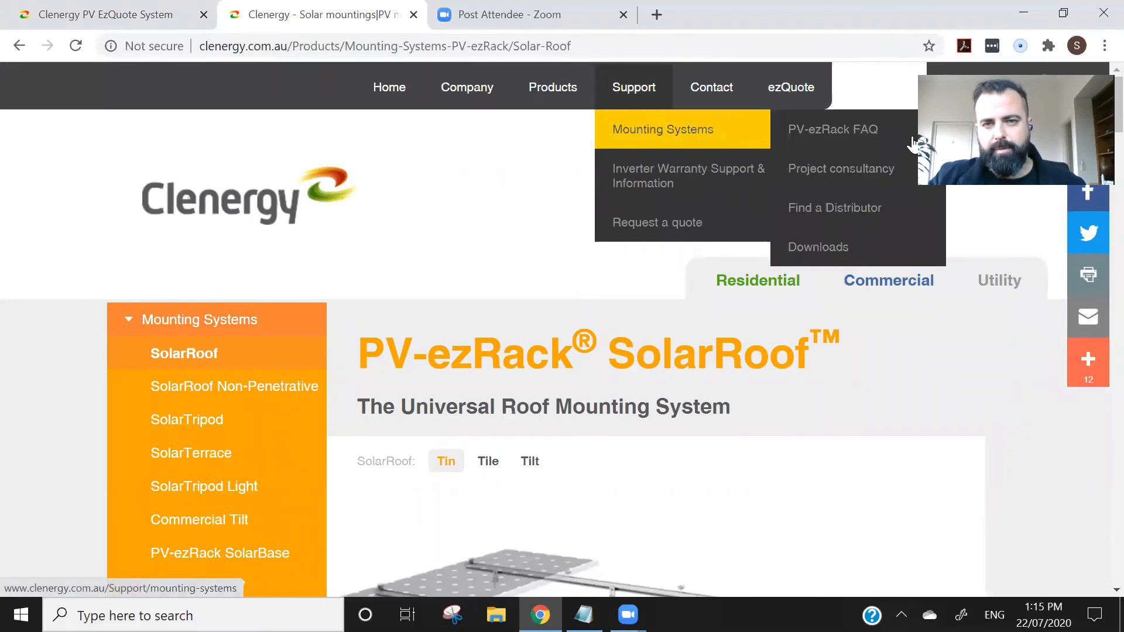
left_click(817, 247)
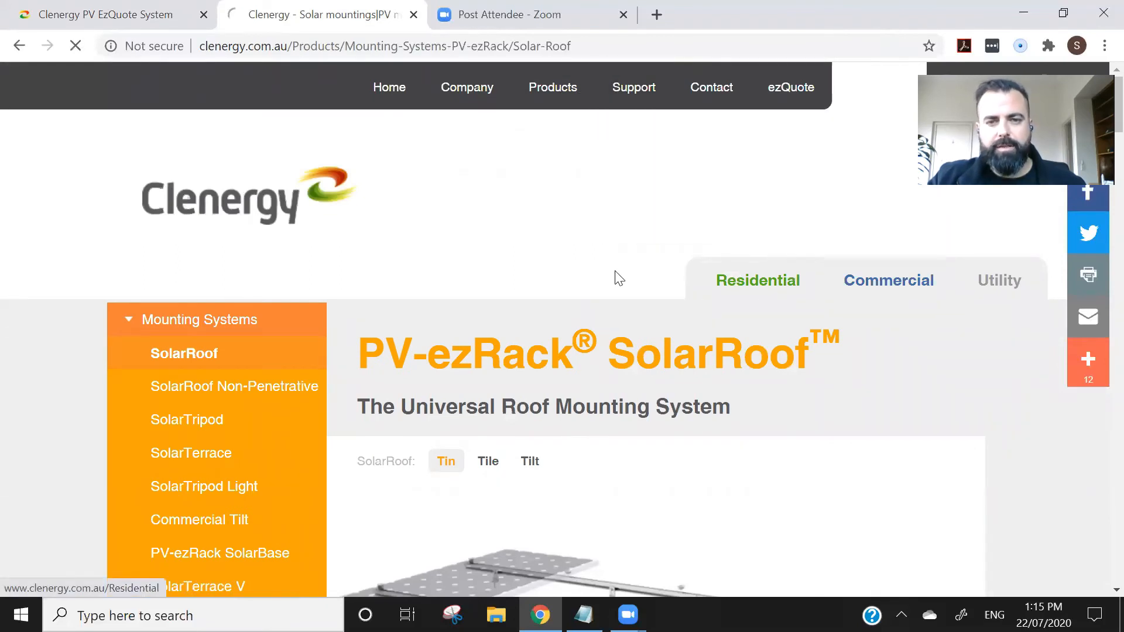
Step: Find the SolarTerrace II-A entry among the mounting system downloads and open its installation guide
scroll(617, 278, "down", 7)
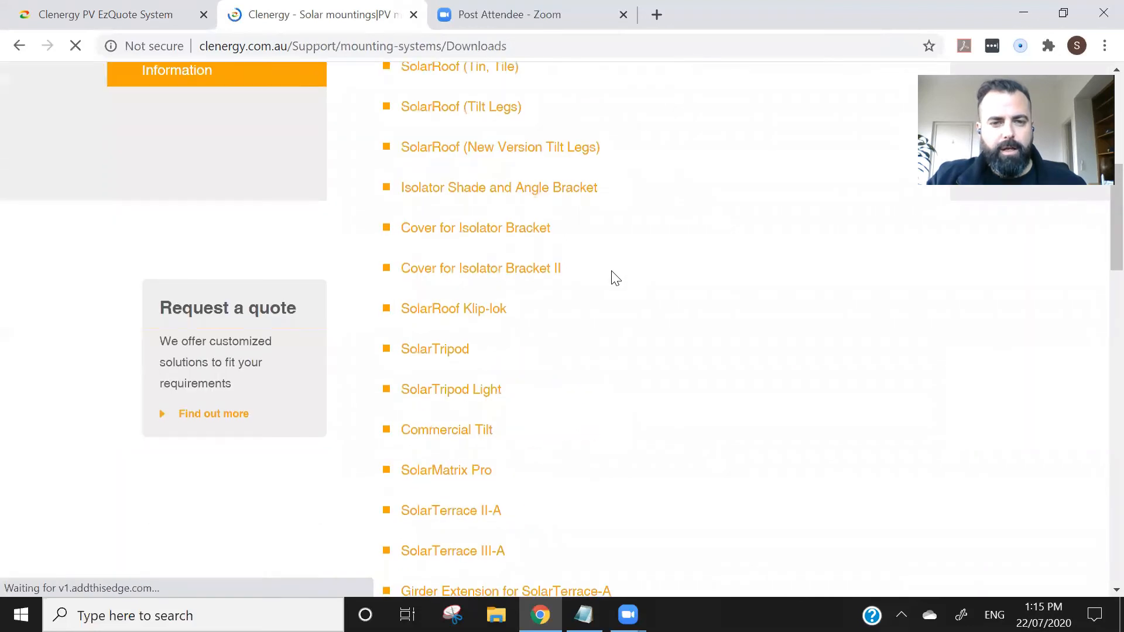
scroll(612, 272, "down", 3)
scroll(611, 271, "up", 4)
scroll(615, 278, "down", 7)
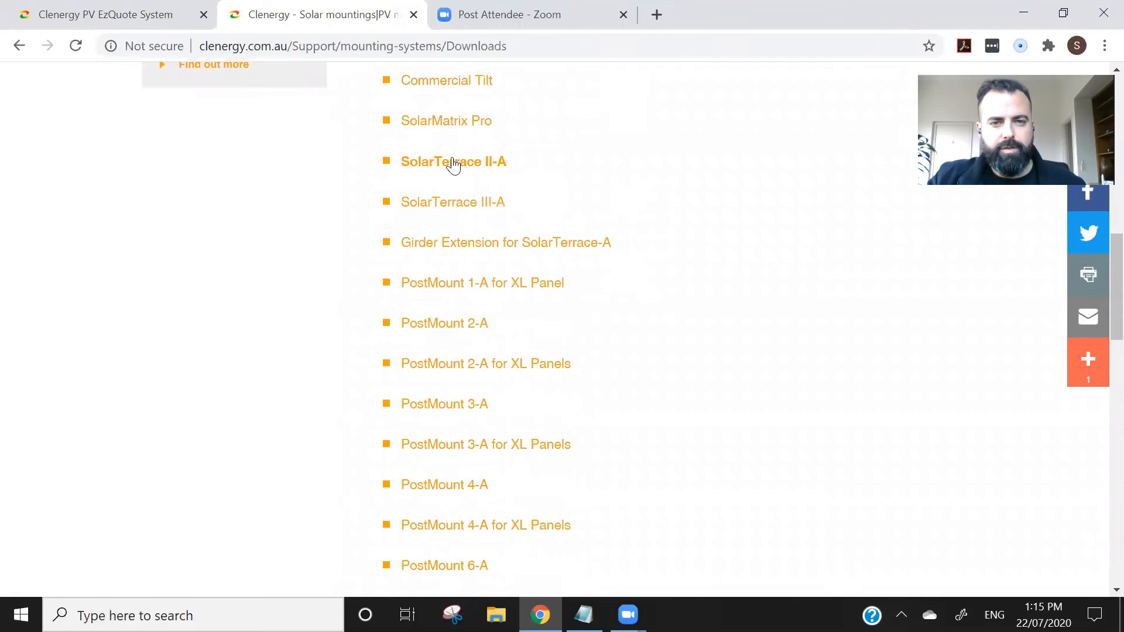
left_click(475, 164)
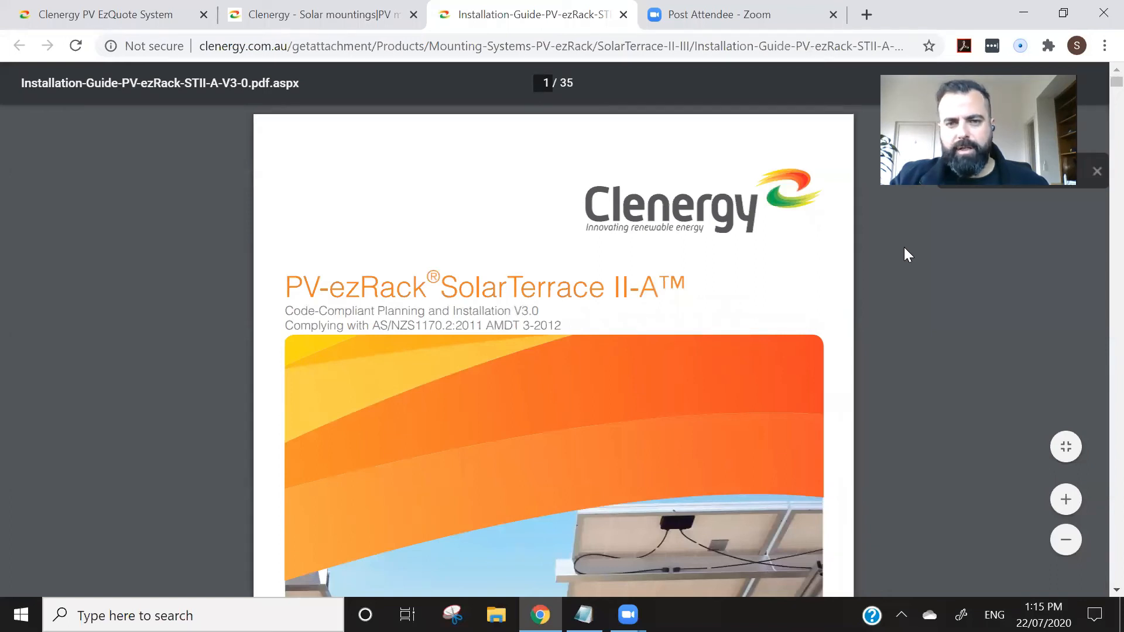
Step: Examine the guide's Table 2 on maximum frame spacing and footing options for 2m x 1.1m panels
scroll(754, 309, "down", 20)
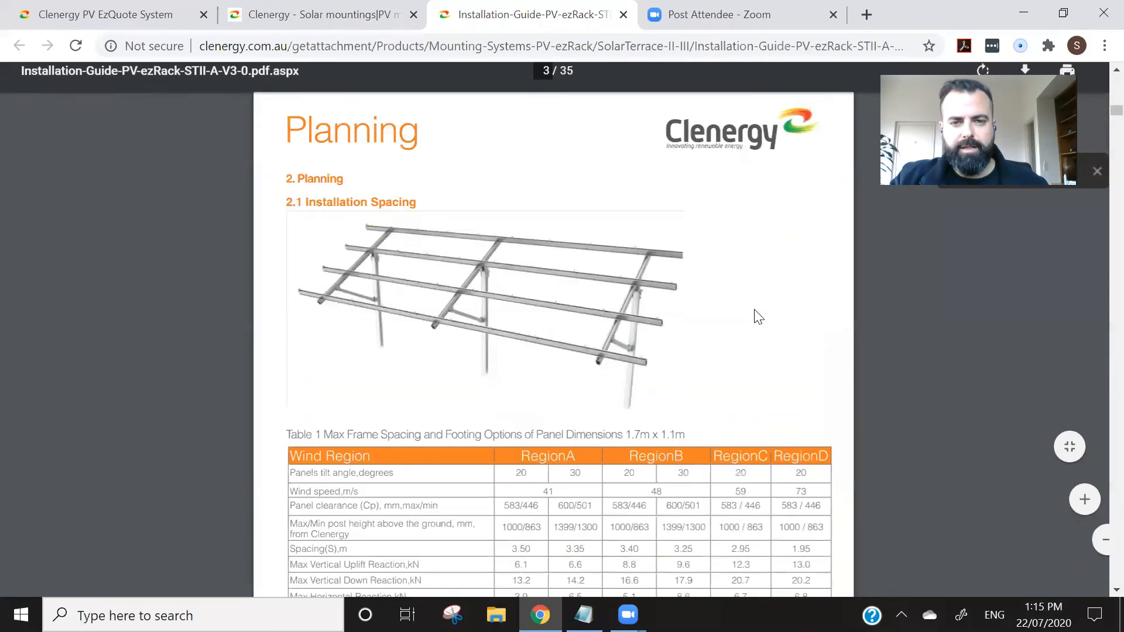
scroll(755, 310, "down", 20)
scroll(755, 310, "up", 12)
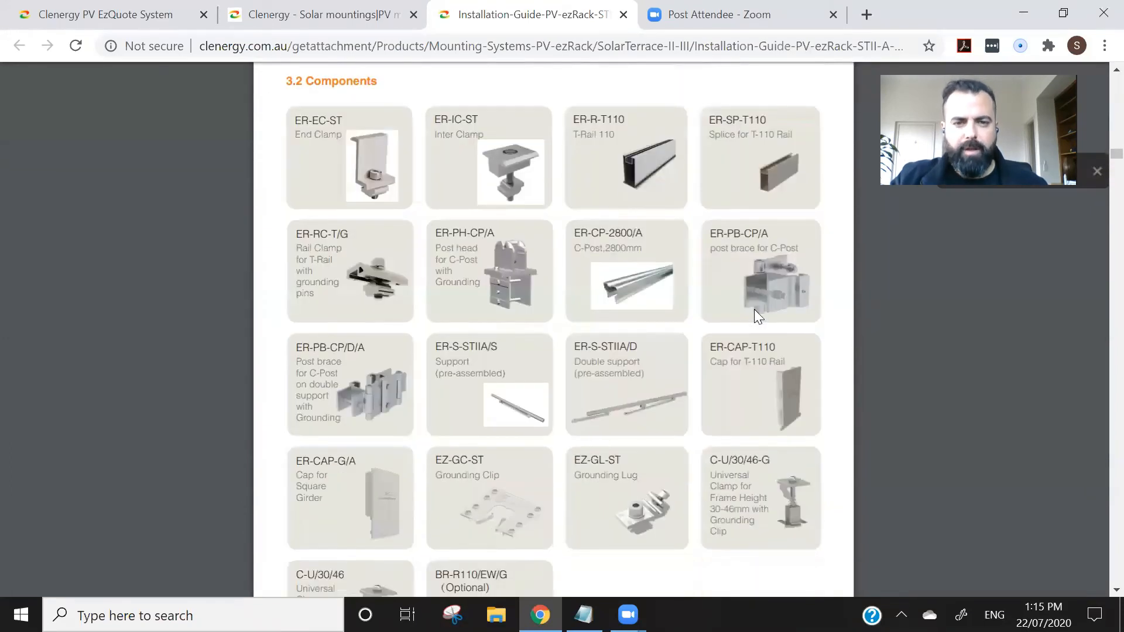
scroll(584, 360, "up", 2)
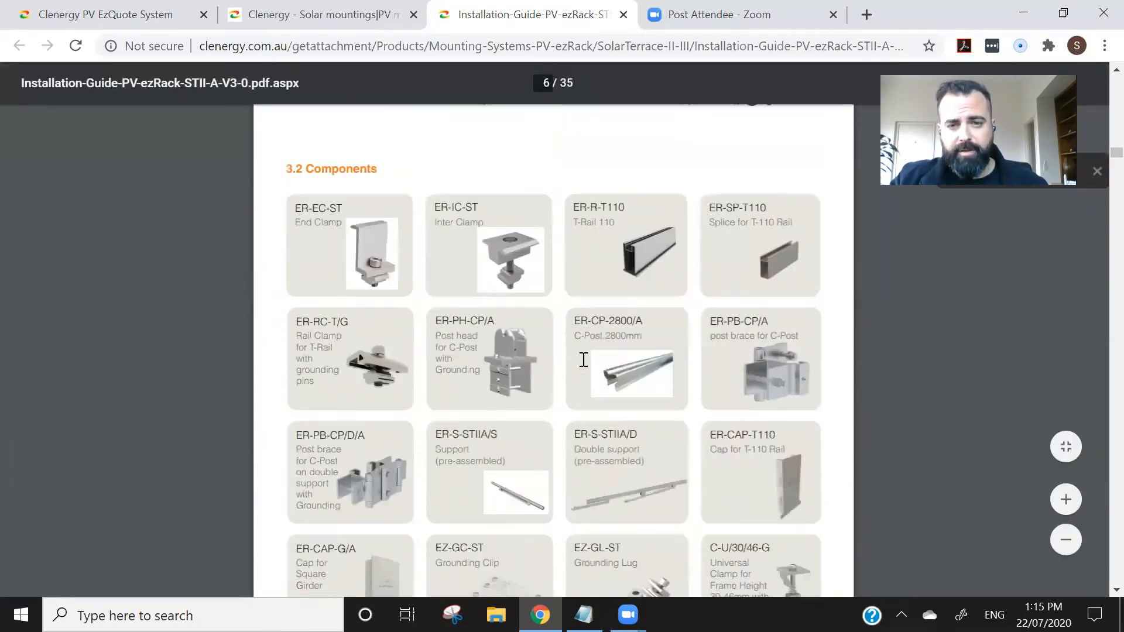
scroll(584, 359, "up", 9)
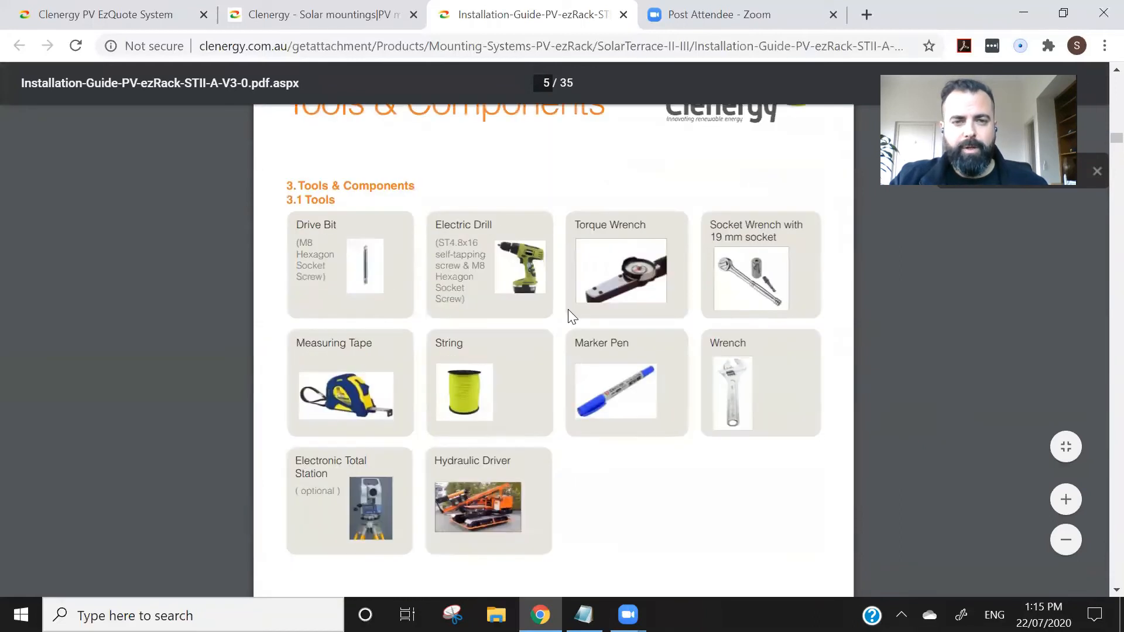
scroll(572, 316, "up", 10)
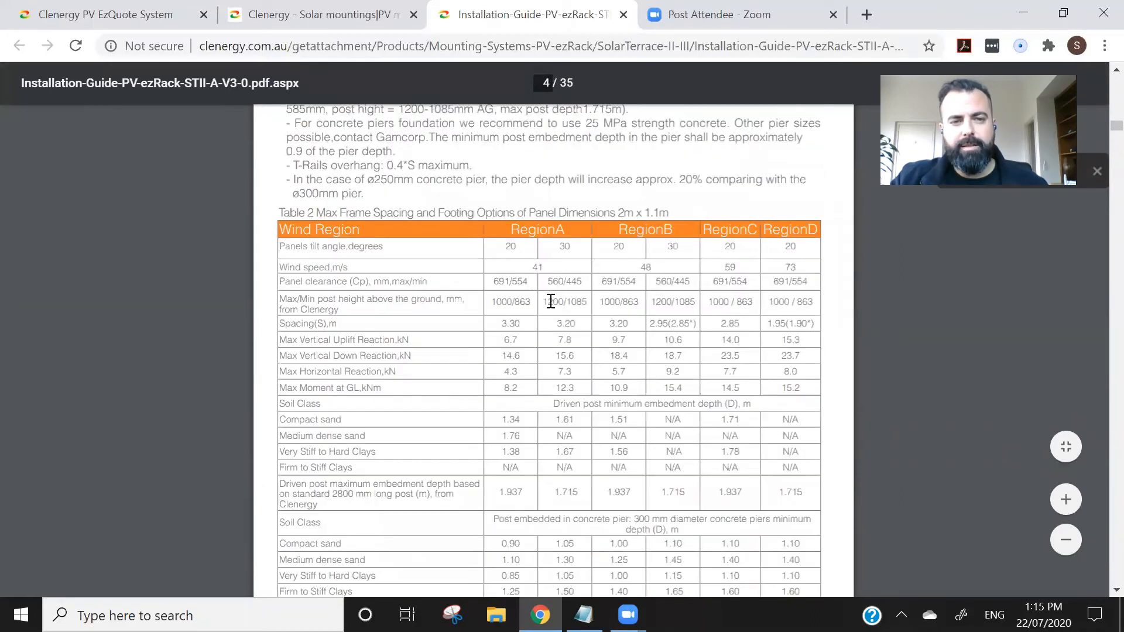
scroll(551, 301, "up", 5)
scroll(551, 301, "down", 7)
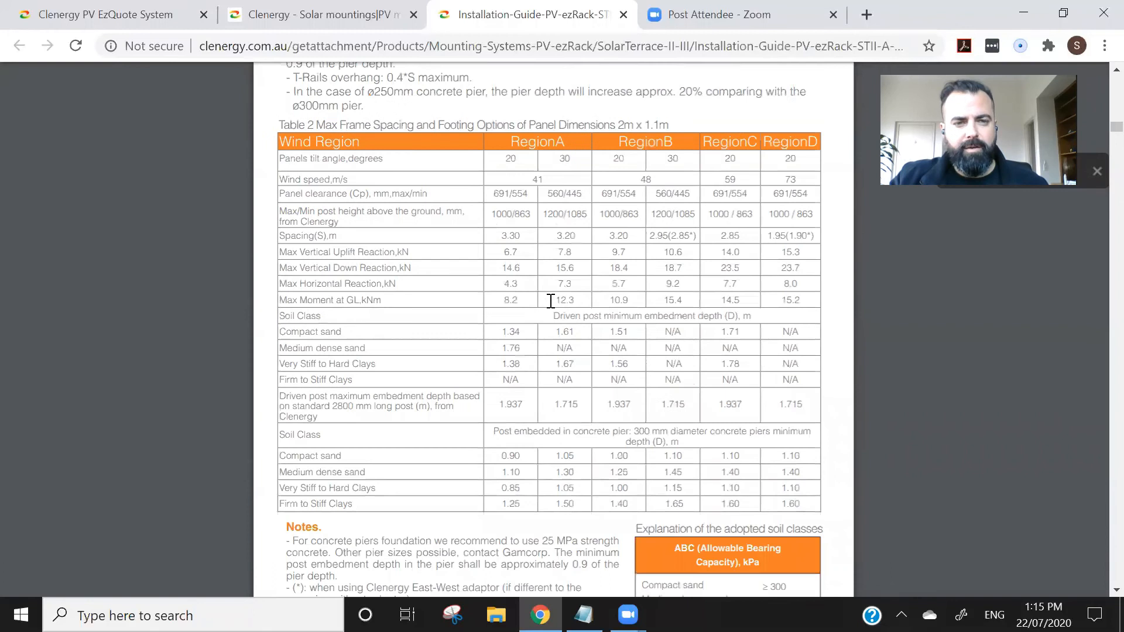
scroll(551, 301, "down", 3)
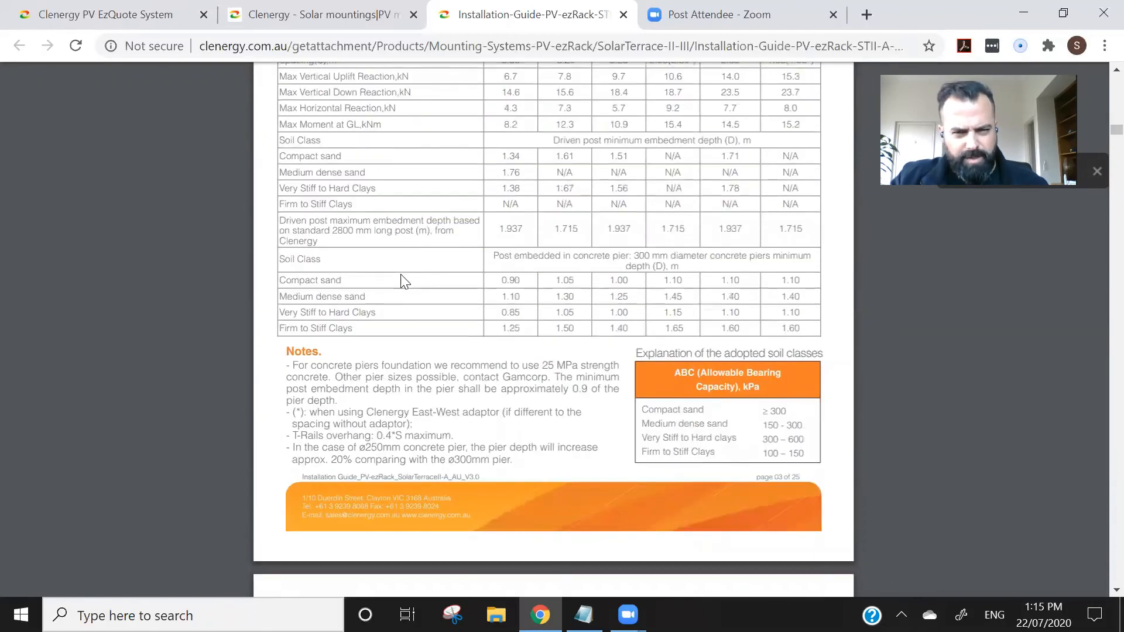
scroll(564, 287, "up", 3)
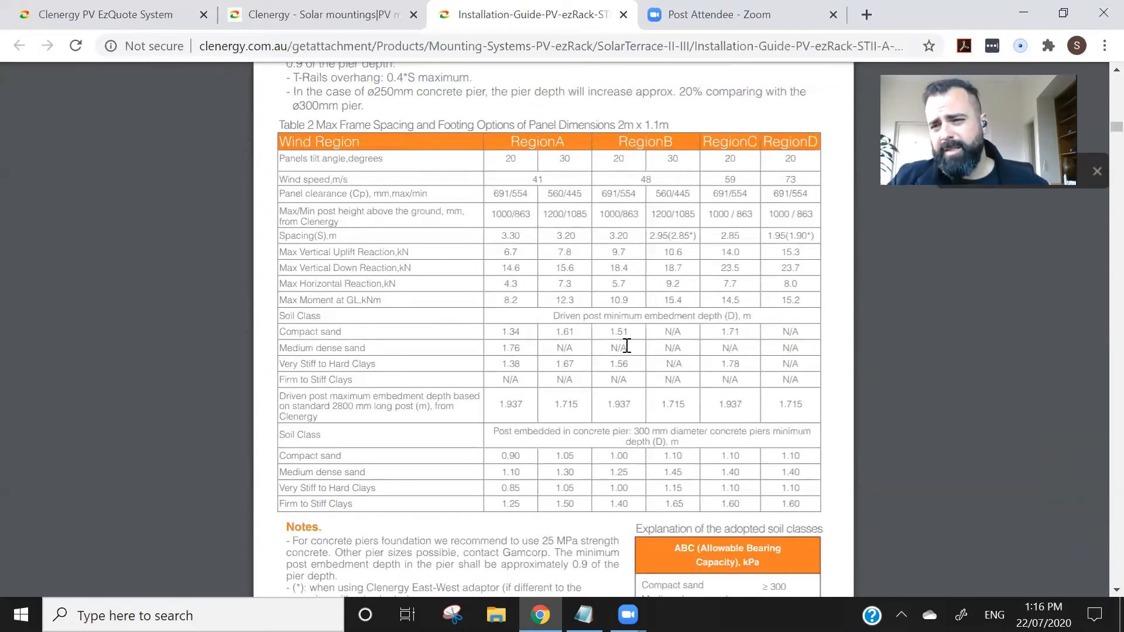
Step: Compare the certified spacing entries in the EzQuote quotation with the installation guide's spacing table
left_click(105, 14)
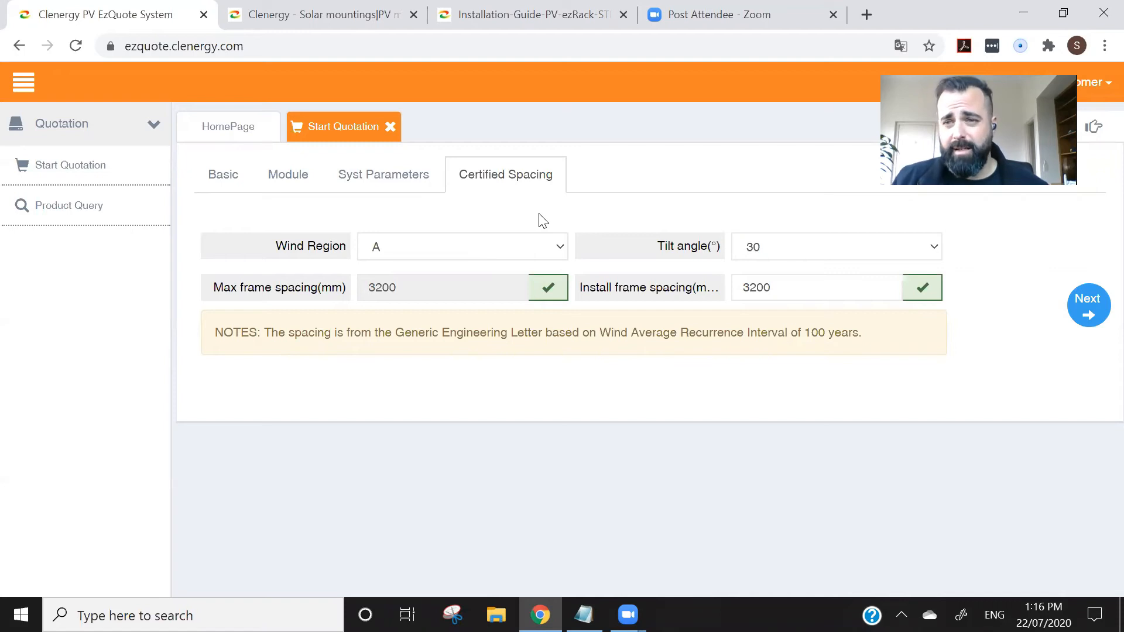
key("ctrl+Tab")
left_click(565, 27)
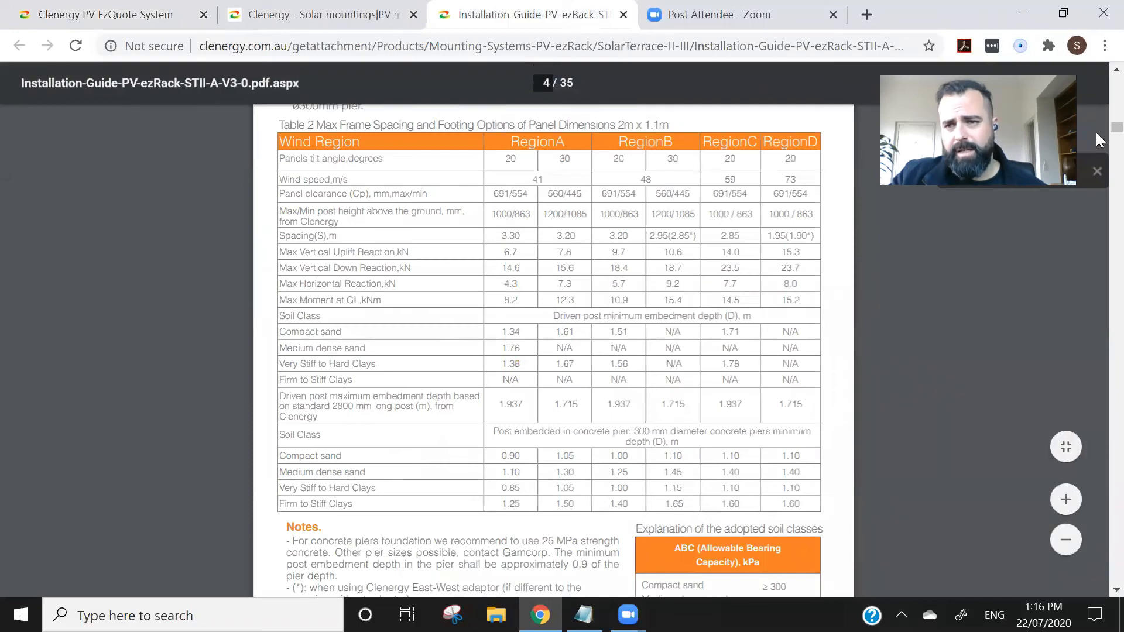
Step: Locate the Gamcorp compliance letter for STII-A 1700x1100 panels near the end of the guide
scroll(1096, 132, "down", 20)
scroll(1098, 389, "down", 20)
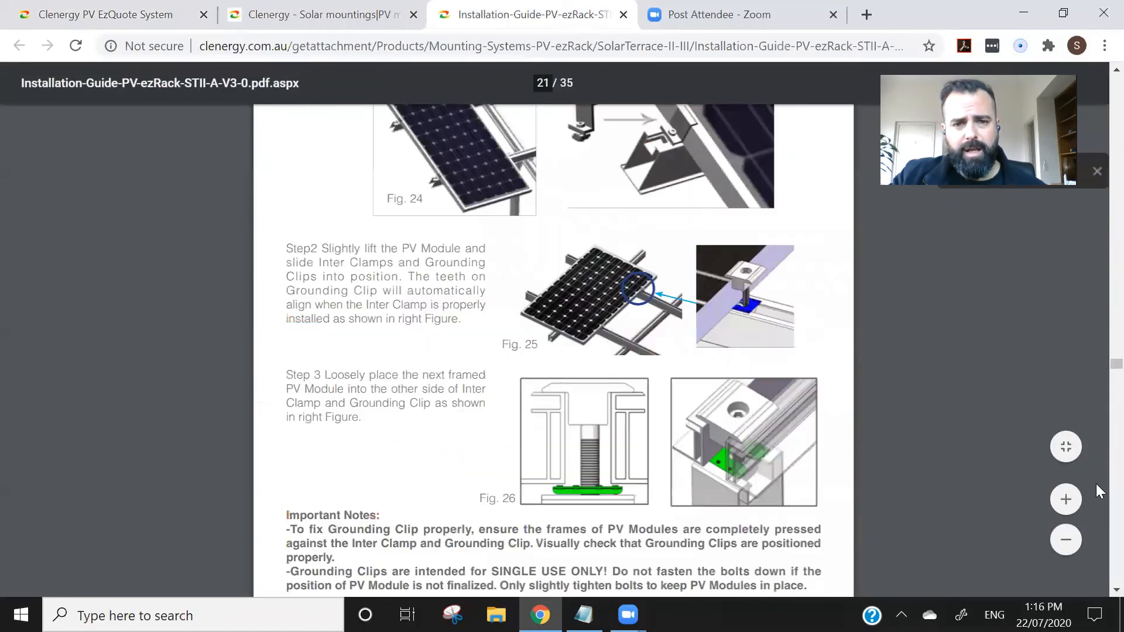
scroll(1097, 494, "down", 10)
scroll(1098, 476, "down", 20)
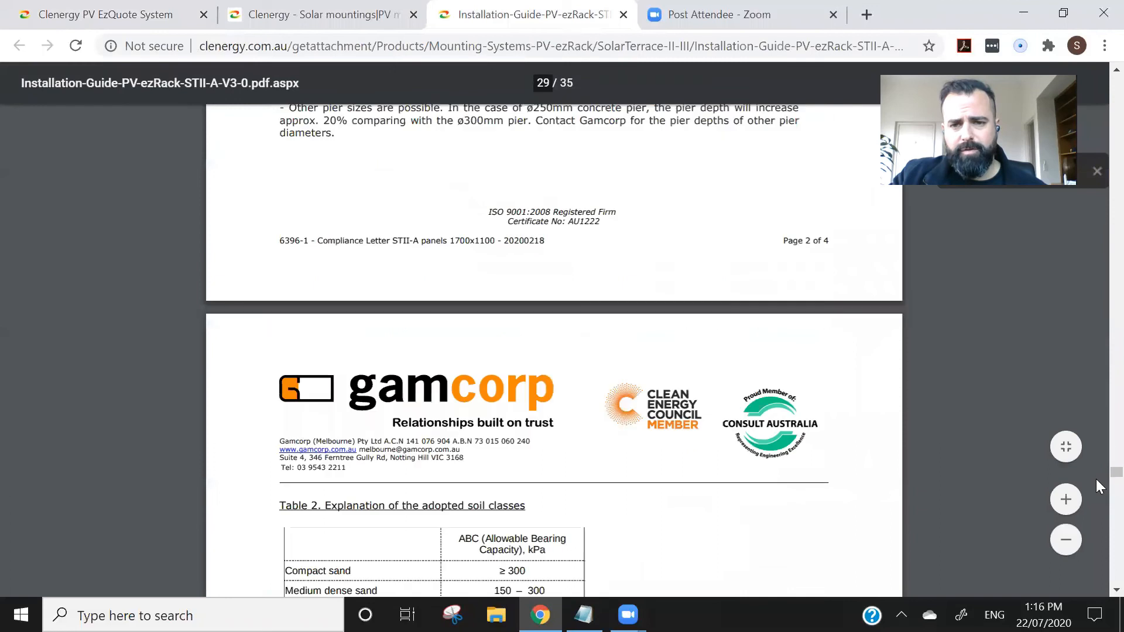
scroll(1096, 497, "down", 10)
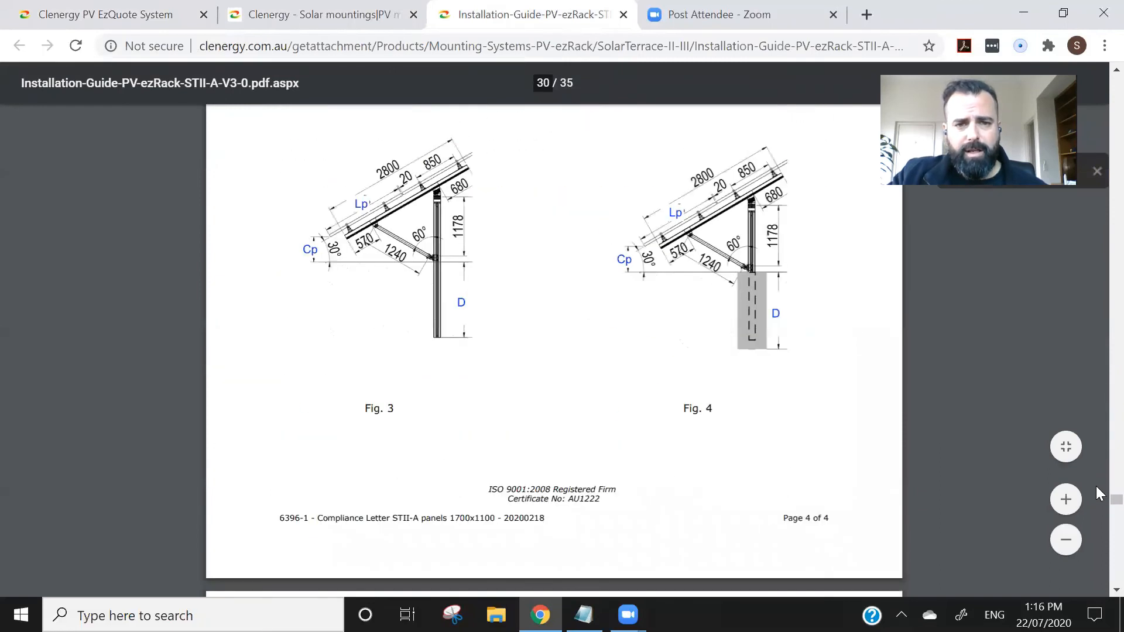
scroll(1097, 493, "up", 15)
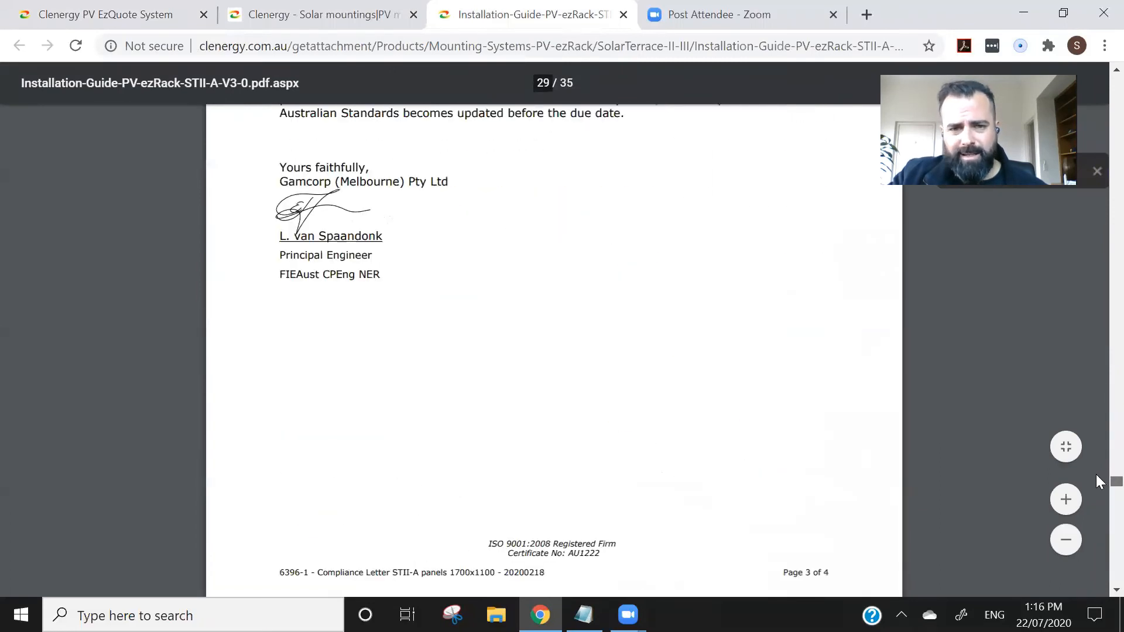
scroll(1100, 442, "up", 8)
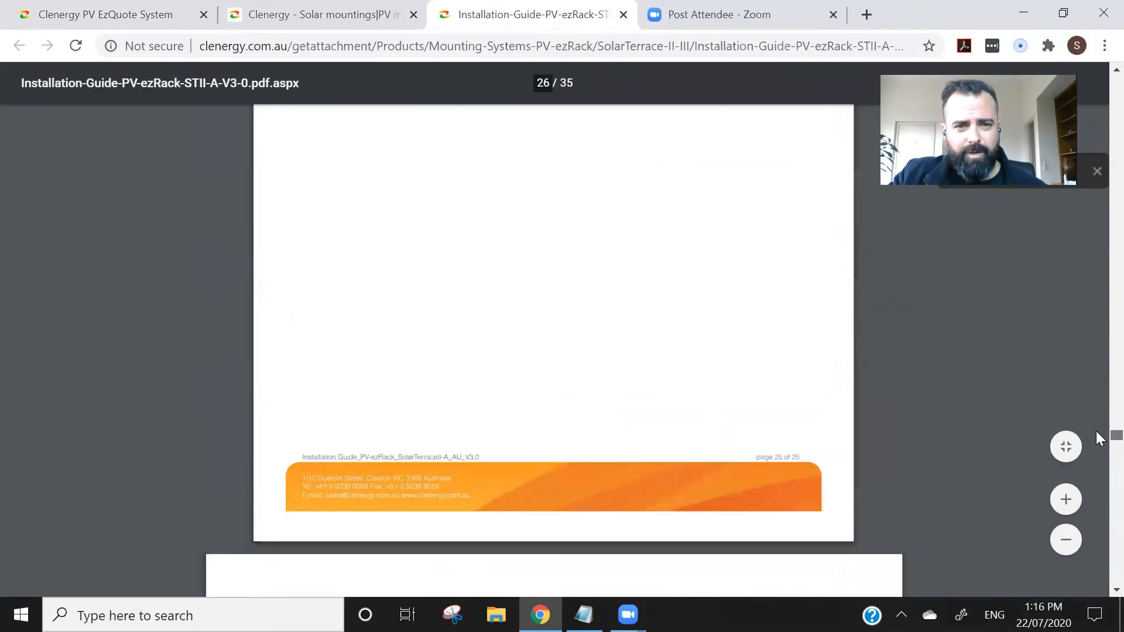
Step: Review the compliance letter's component list, wind conditions, spacing and footing table, notes and frame drawings
scroll(1098, 439, "down", 10)
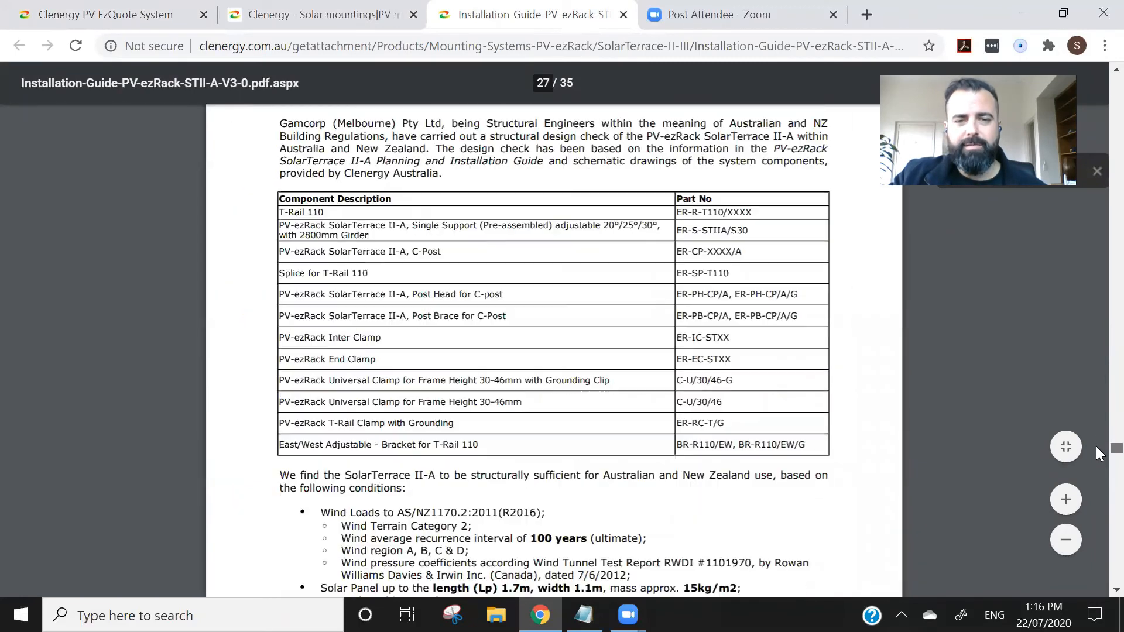
scroll(1096, 448, "down", 6)
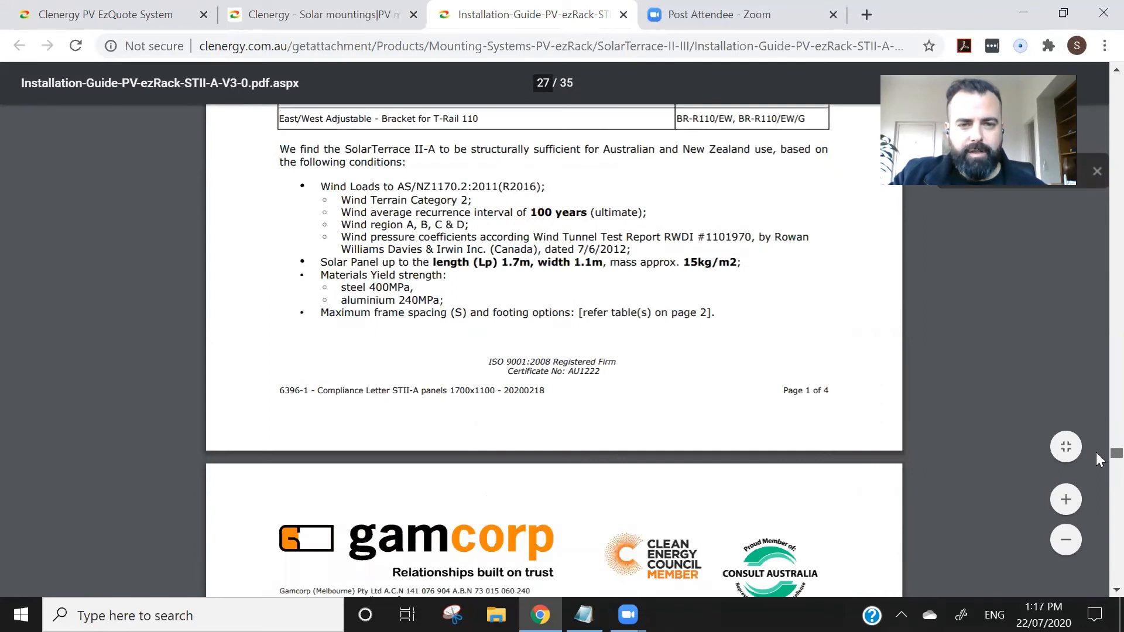
scroll(1097, 453, "down", 10)
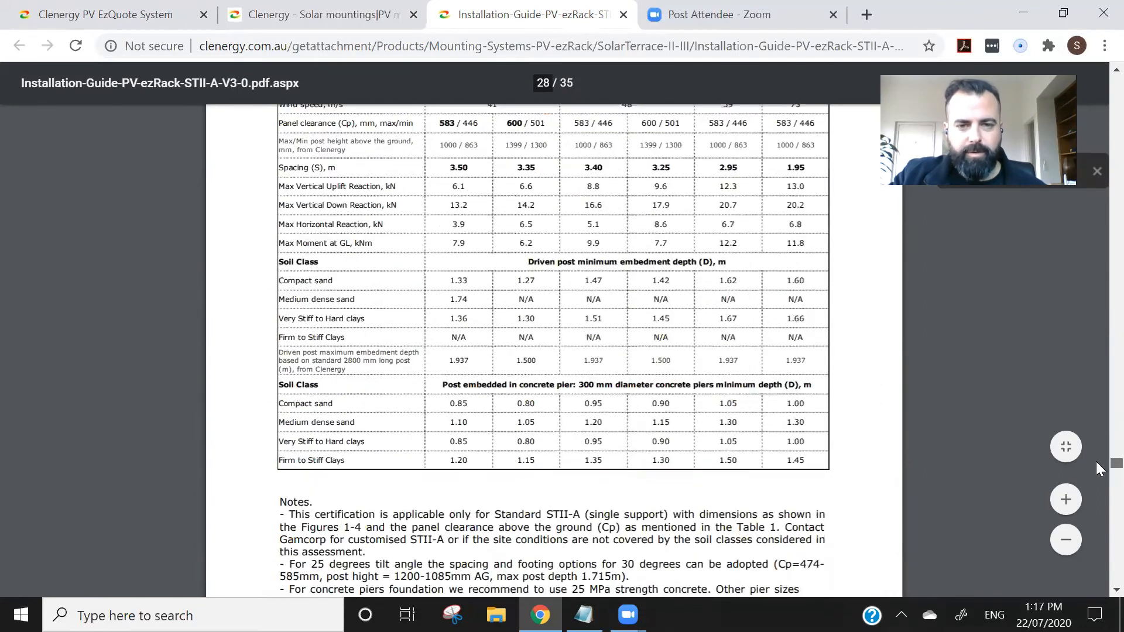
scroll(1097, 469, "down", 15)
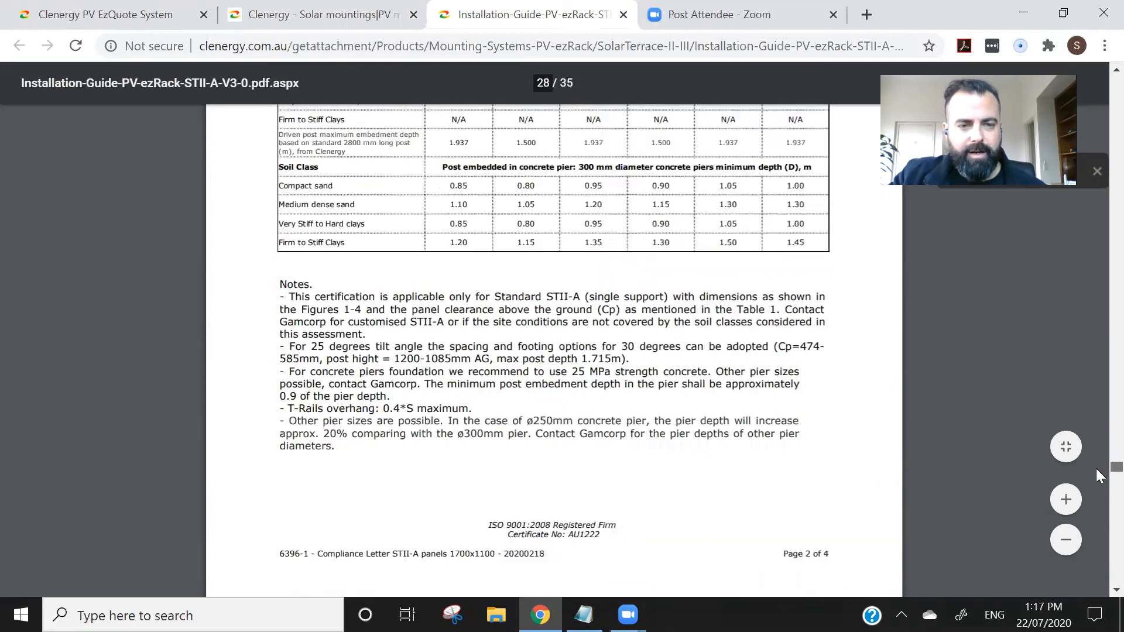
scroll(1097, 492, "down", 20)
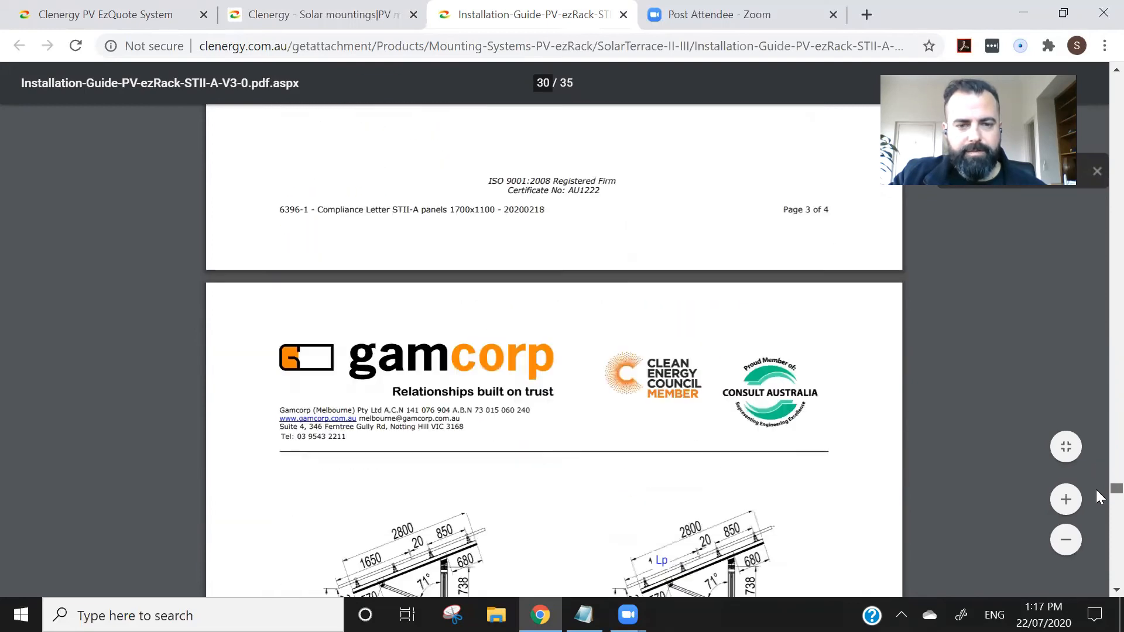
Step: Skim the remaining compliance certificate pages, return to the EzQuote quotation and advance from certified spacing to the arrangement stage
scroll(1097, 507, "down", 20)
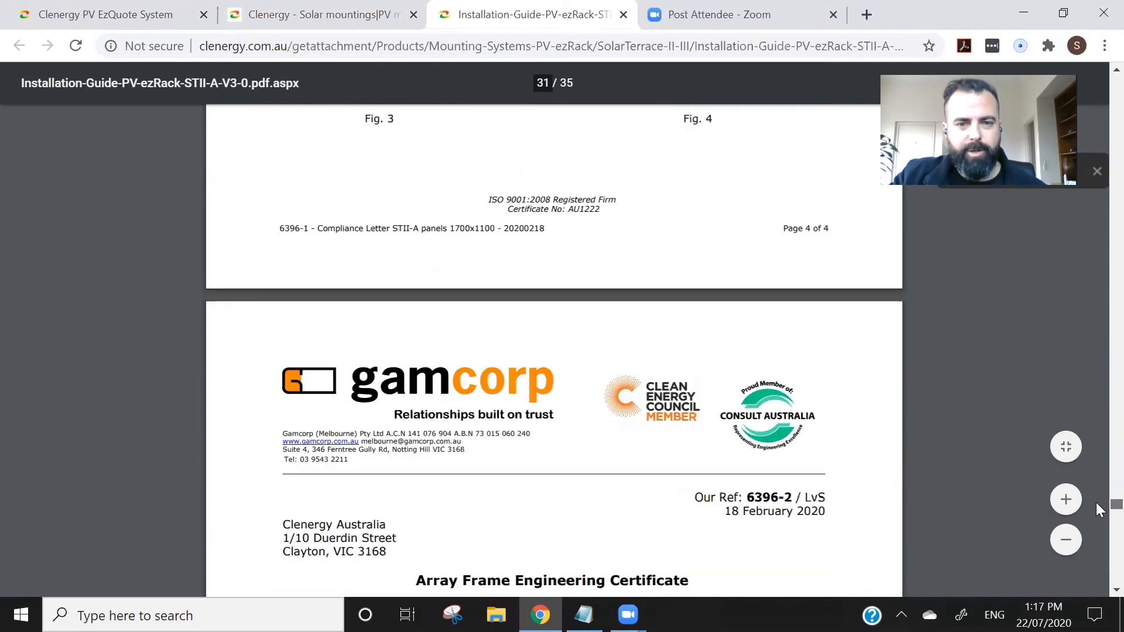
scroll(1097, 538, "up", 10)
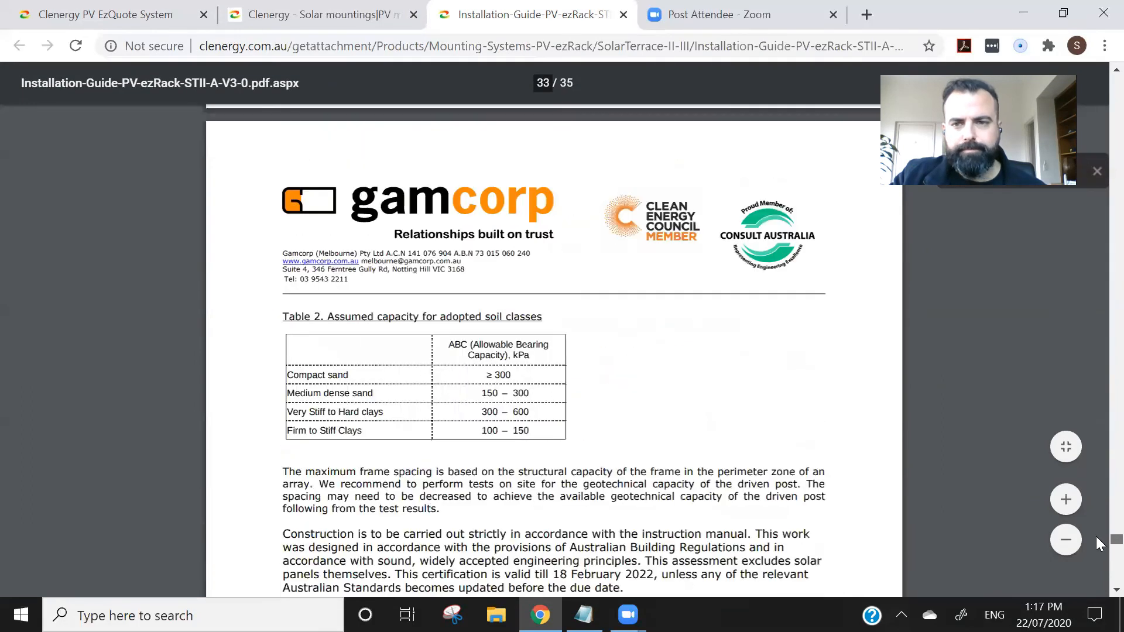
left_click(164, 16)
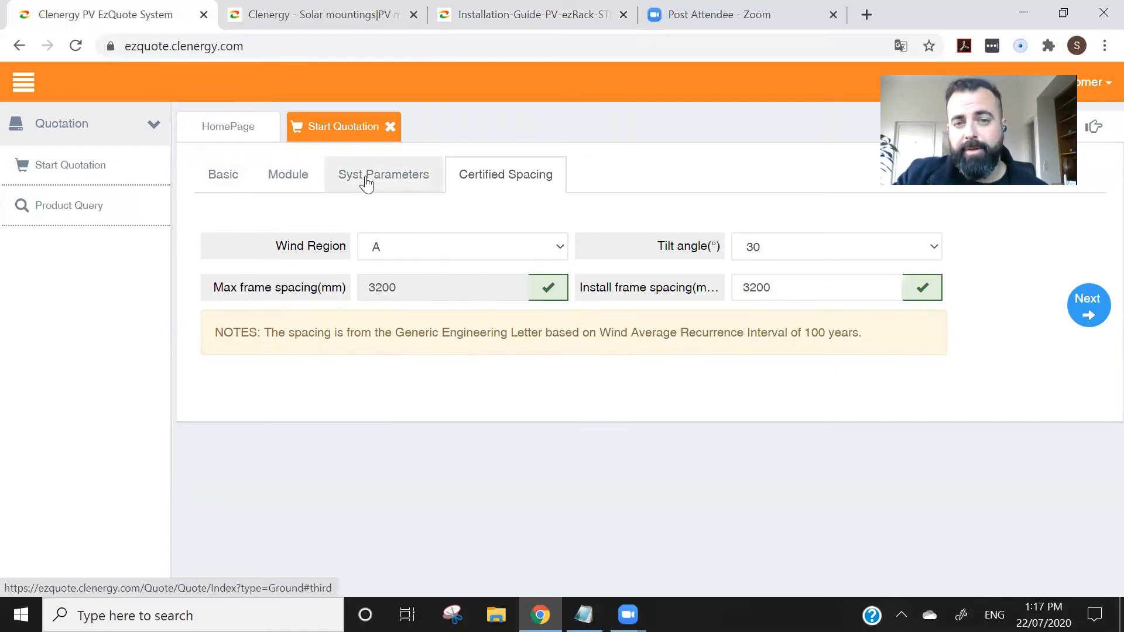
left_click(1082, 303)
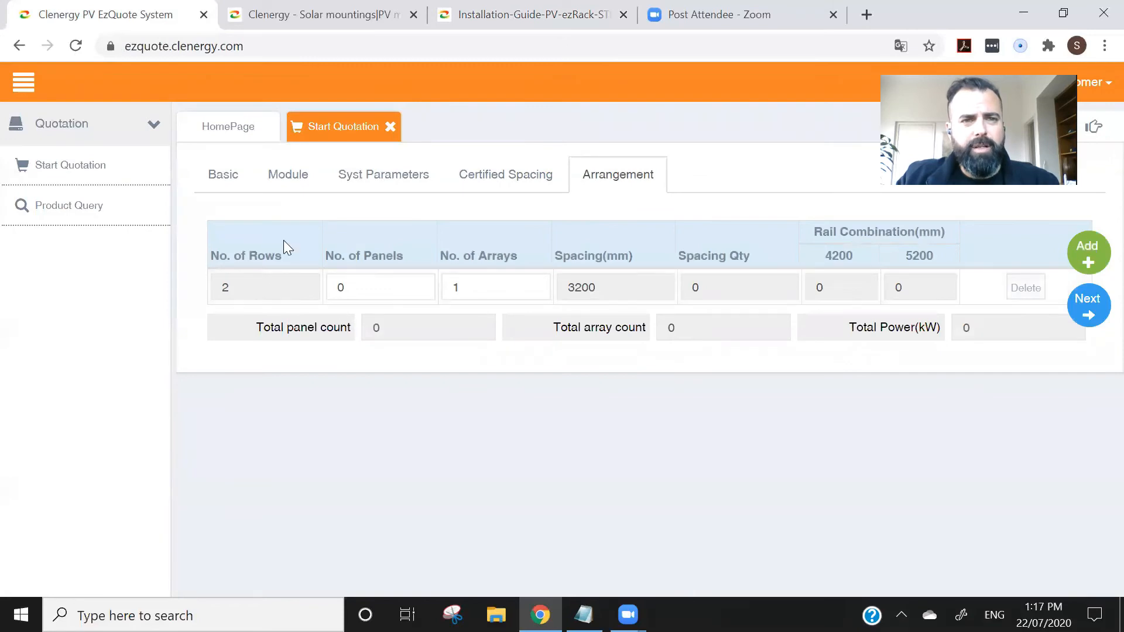
Step: View the SolarTerrace II frame illustration on the SolarTerrace product page of the Clenergy website
left_click(311, 31)
scroll(667, 332, "up", 10)
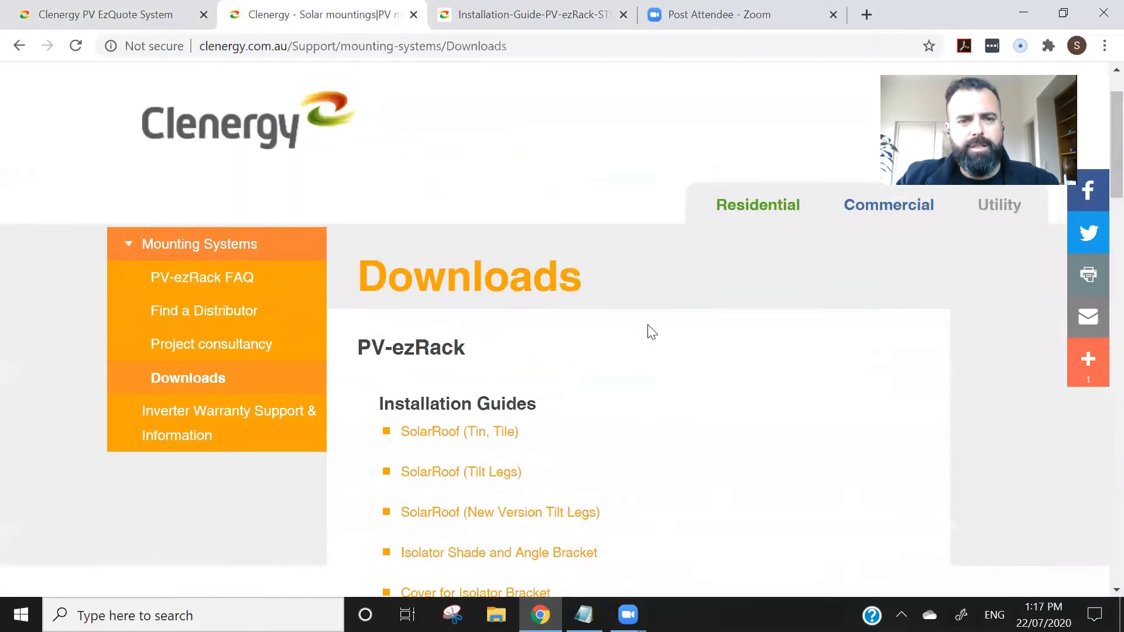
mouse_move(550, 133)
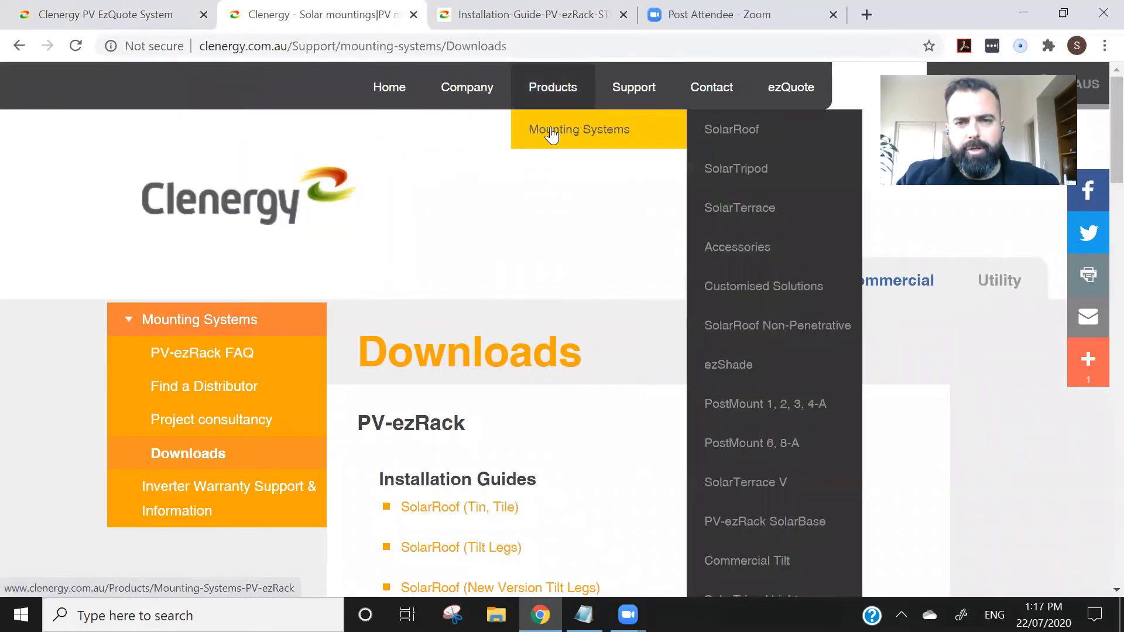
left_click(765, 219)
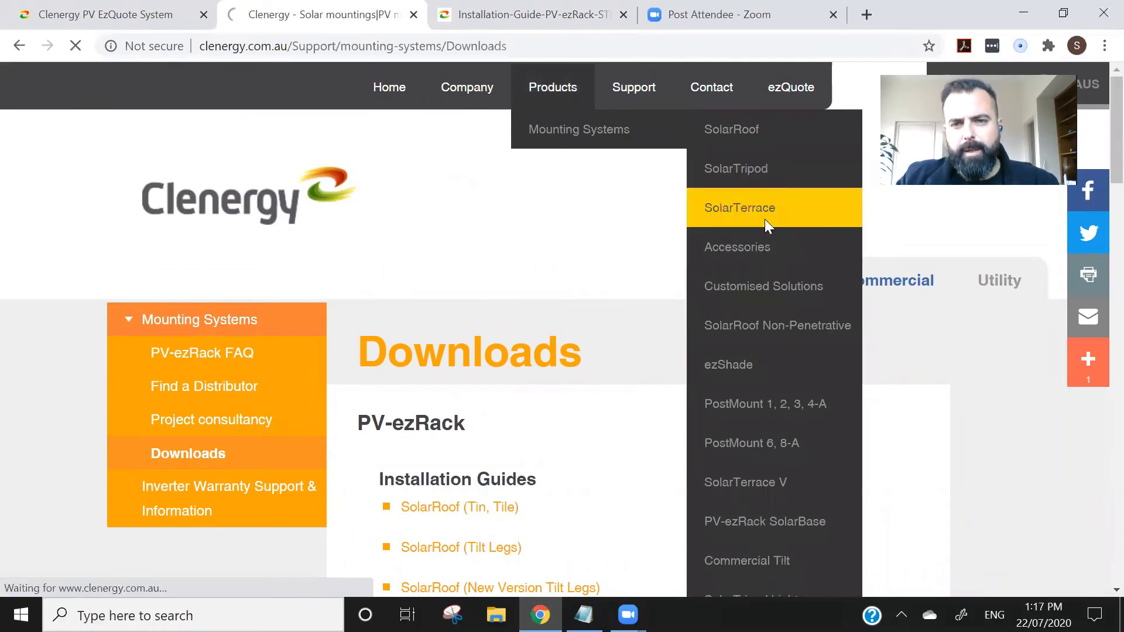
scroll(1088, 295, "down", 3)
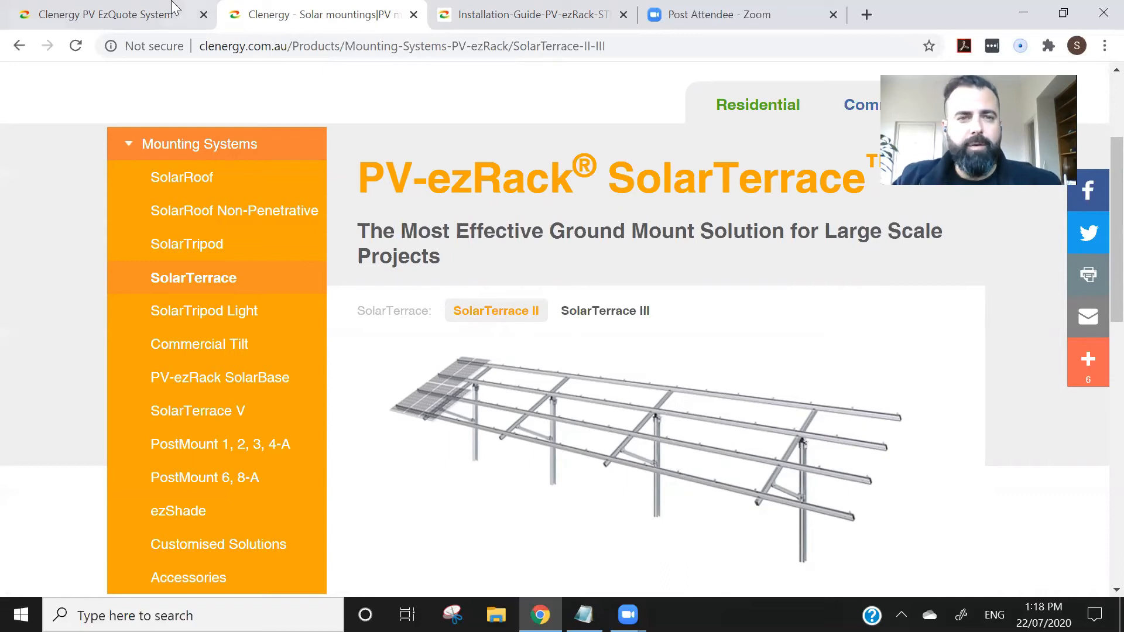
Step: Return to the quotation's arrangement table and set the number of panels to 10
left_click(154, 14)
double_click(225, 287)
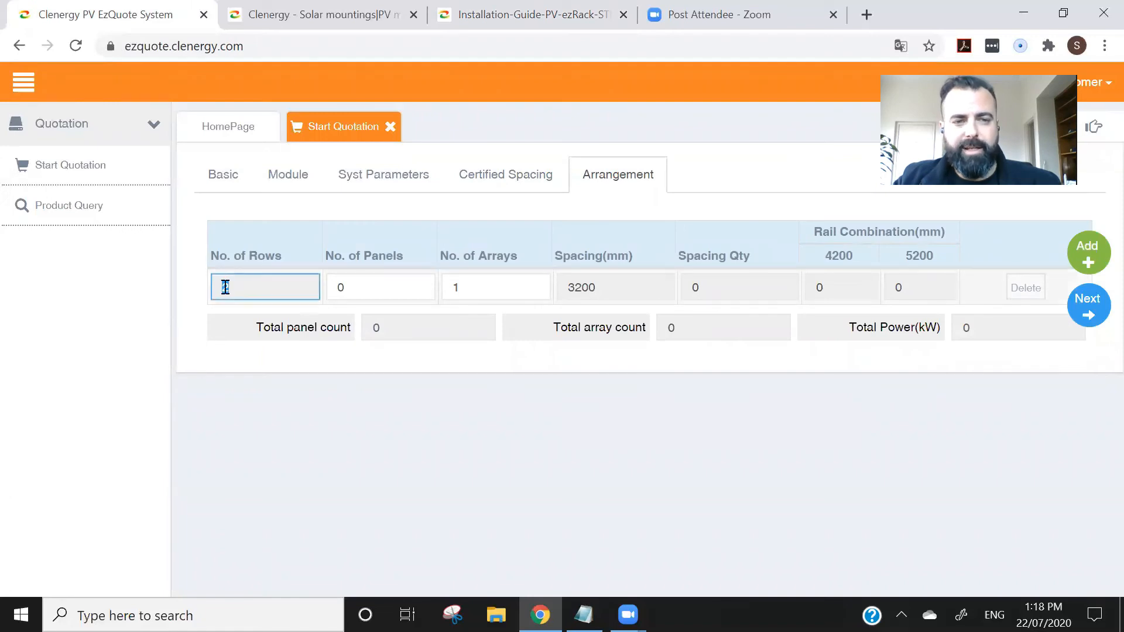
left_click(238, 286)
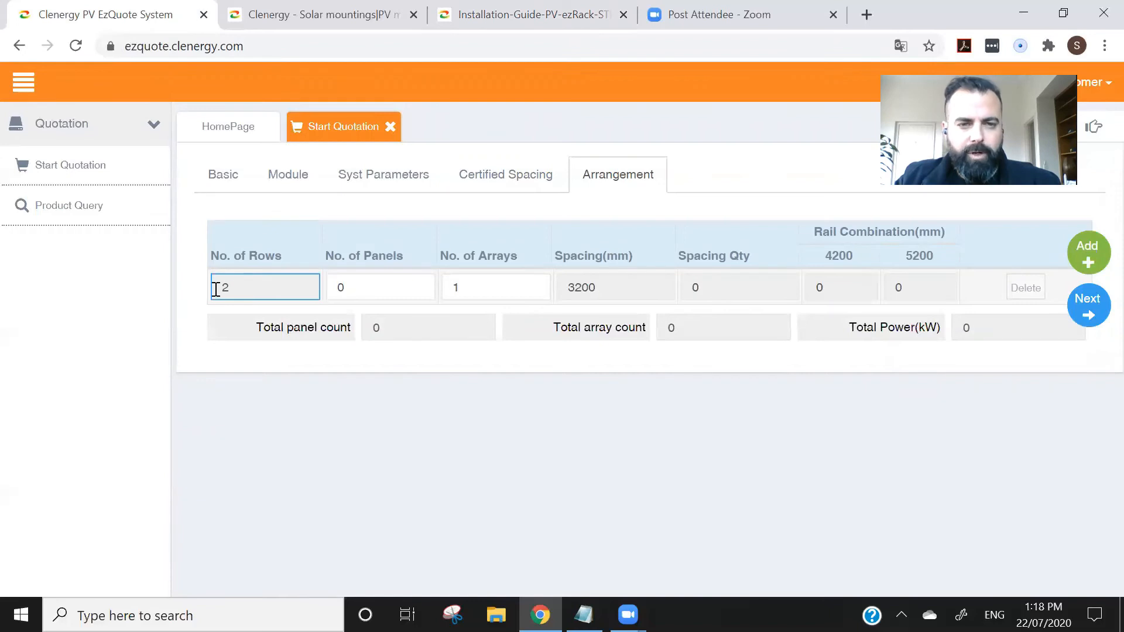
left_click(366, 284)
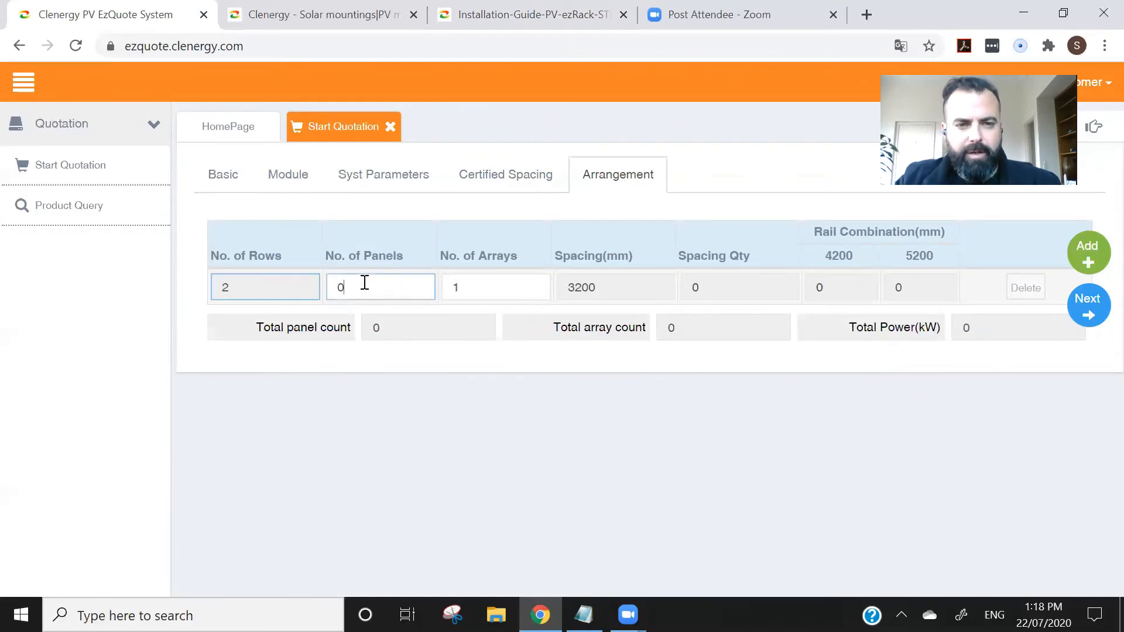
double_click(356, 287)
left_click(239, 282)
double_click(349, 289)
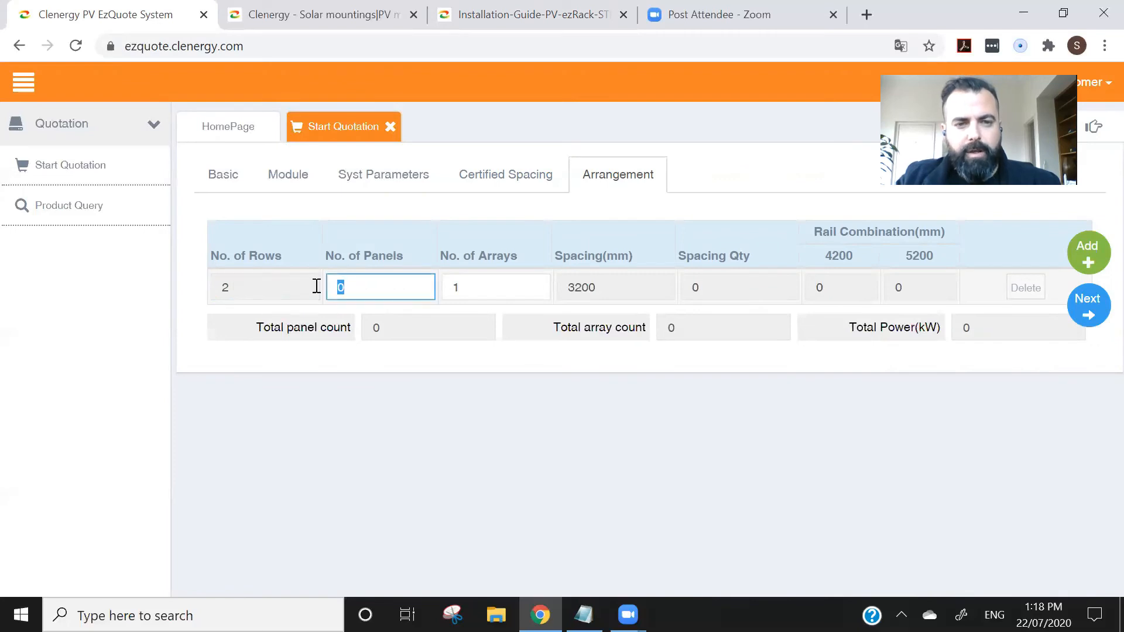
type("10")
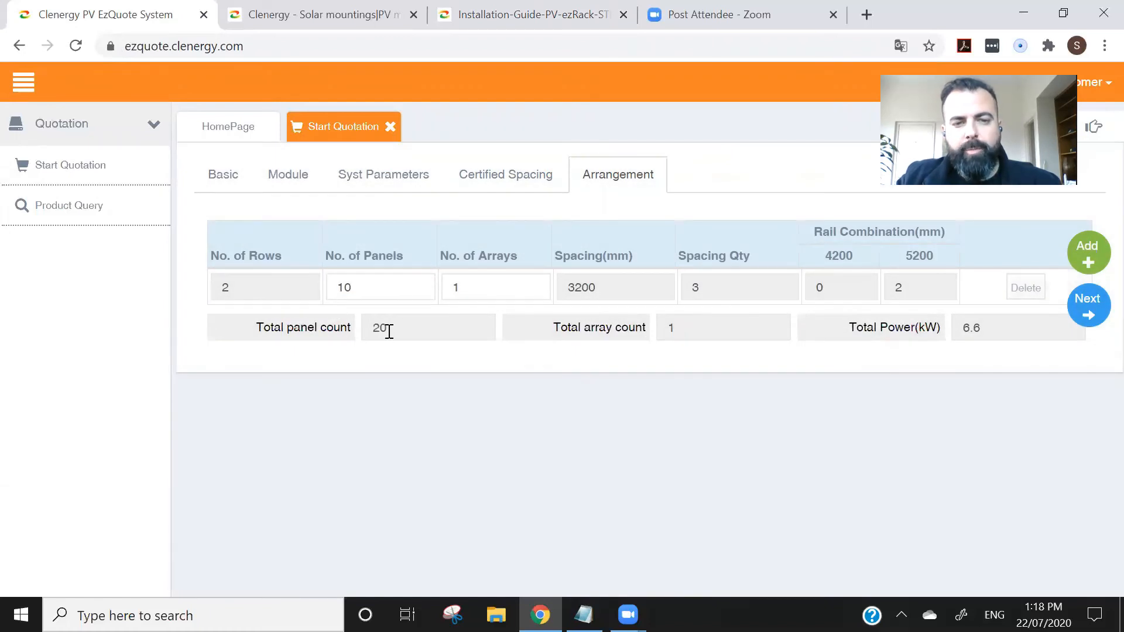
Step: Set the first arrangement line to 30 panels and 10 arrays
double_click(360, 285)
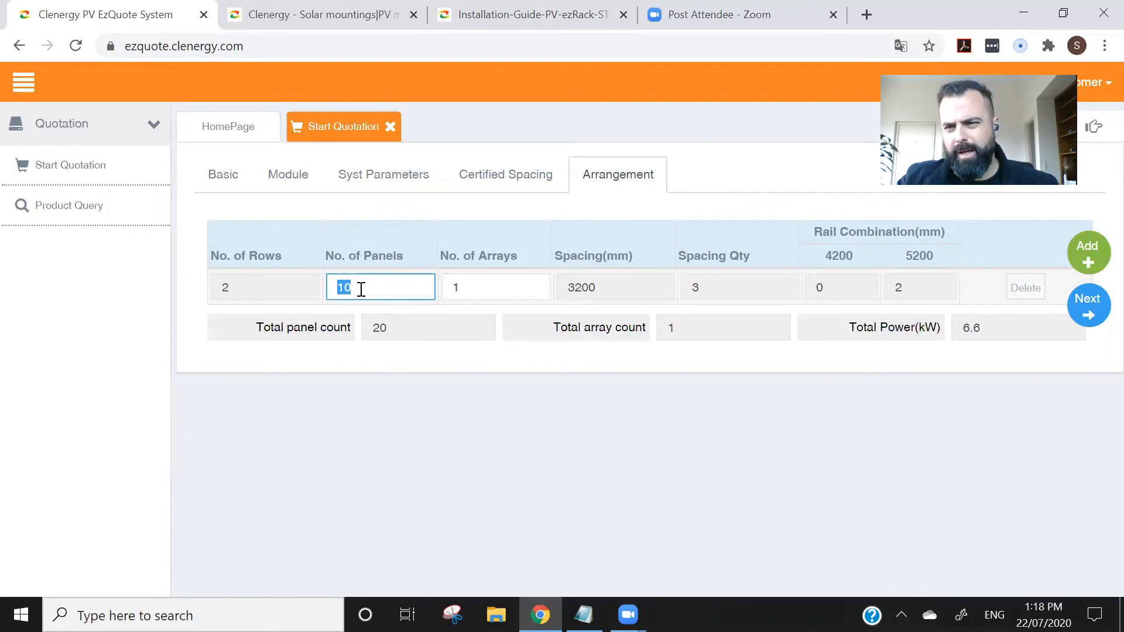
type("30")
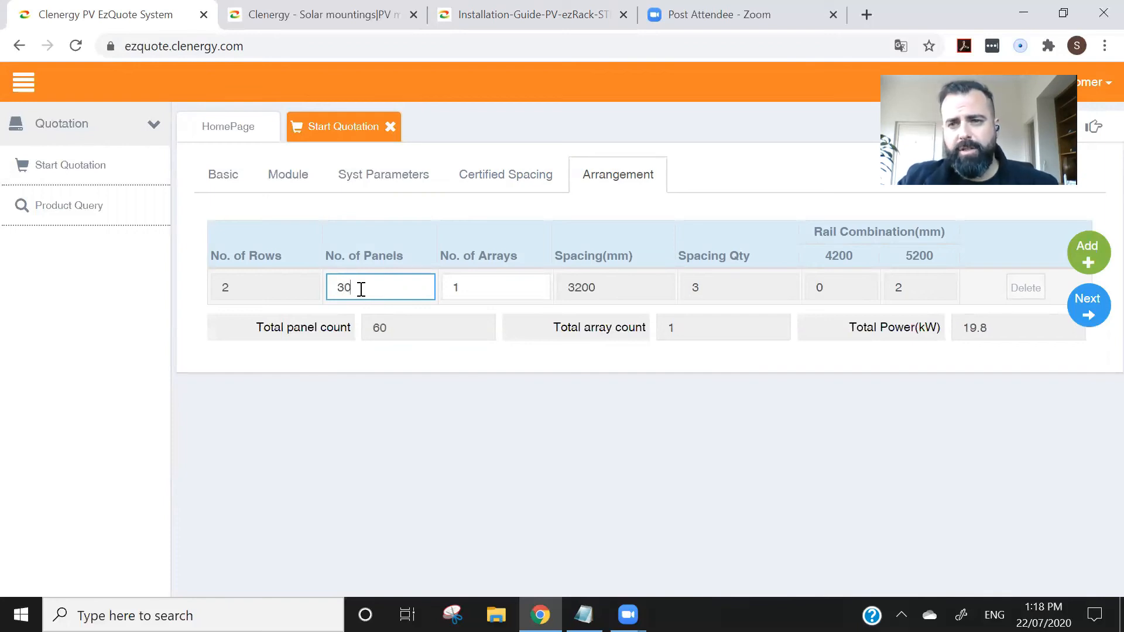
left_click(398, 211)
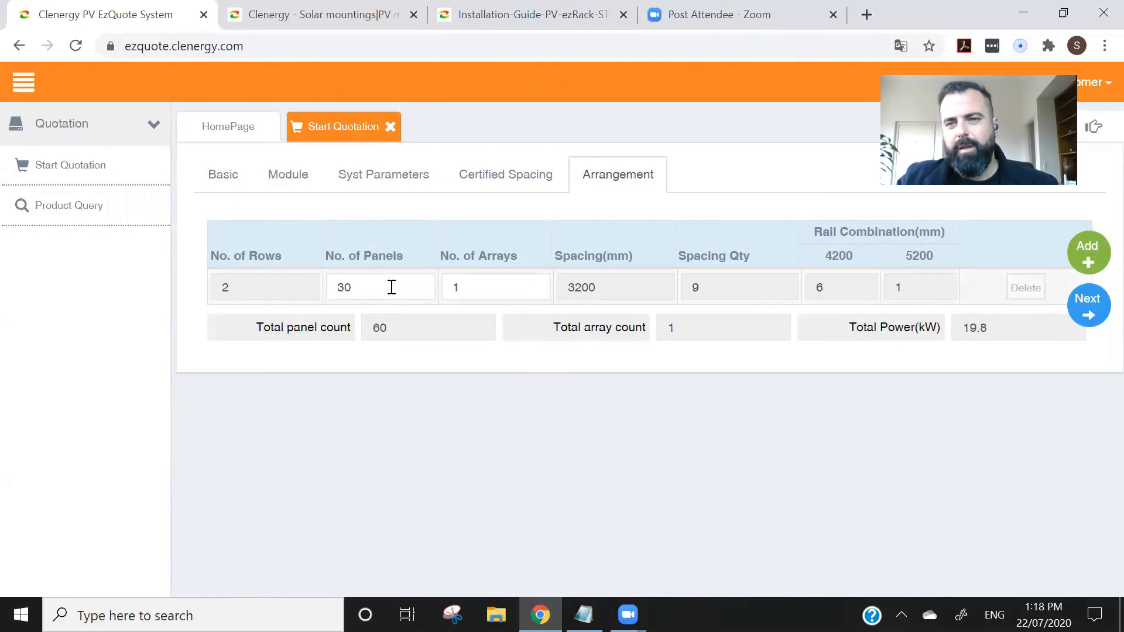
left_click_drag(462, 289, 427, 286)
type("10")
left_click(472, 254)
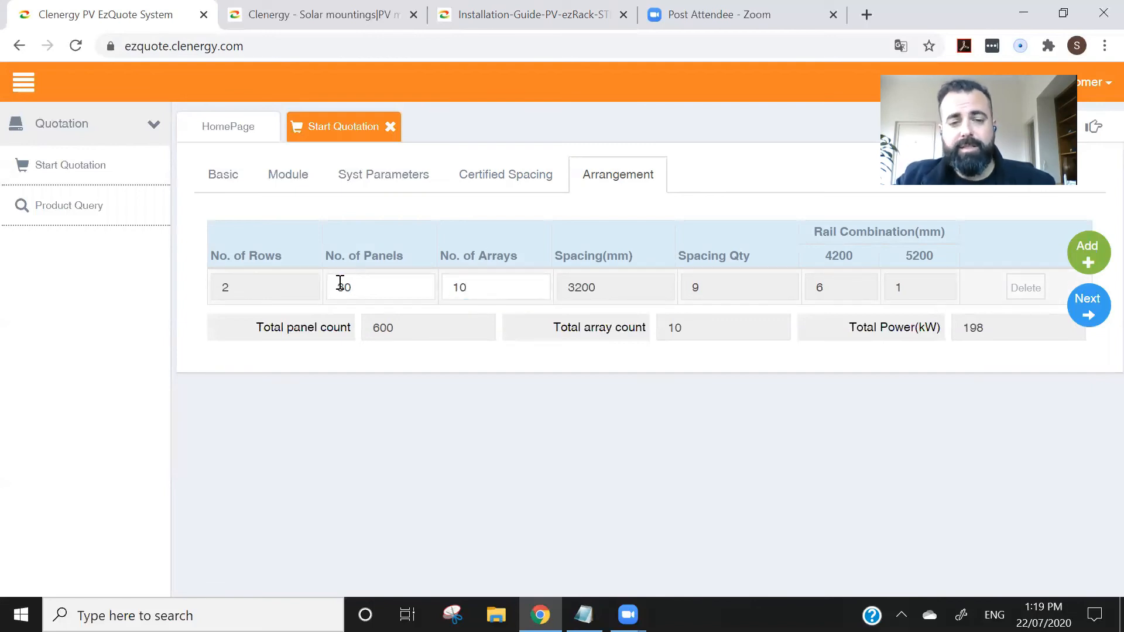
double_click(466, 289)
left_click(511, 239)
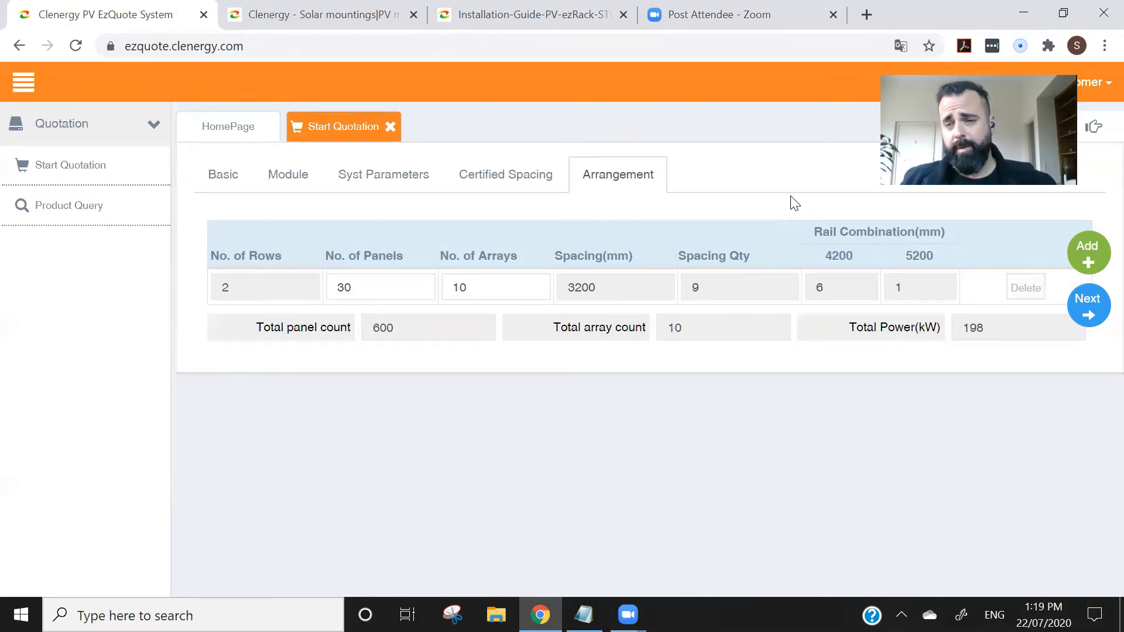
Step: Add a second arrangement line with 15 panels and 5 arrays
left_click(1091, 258)
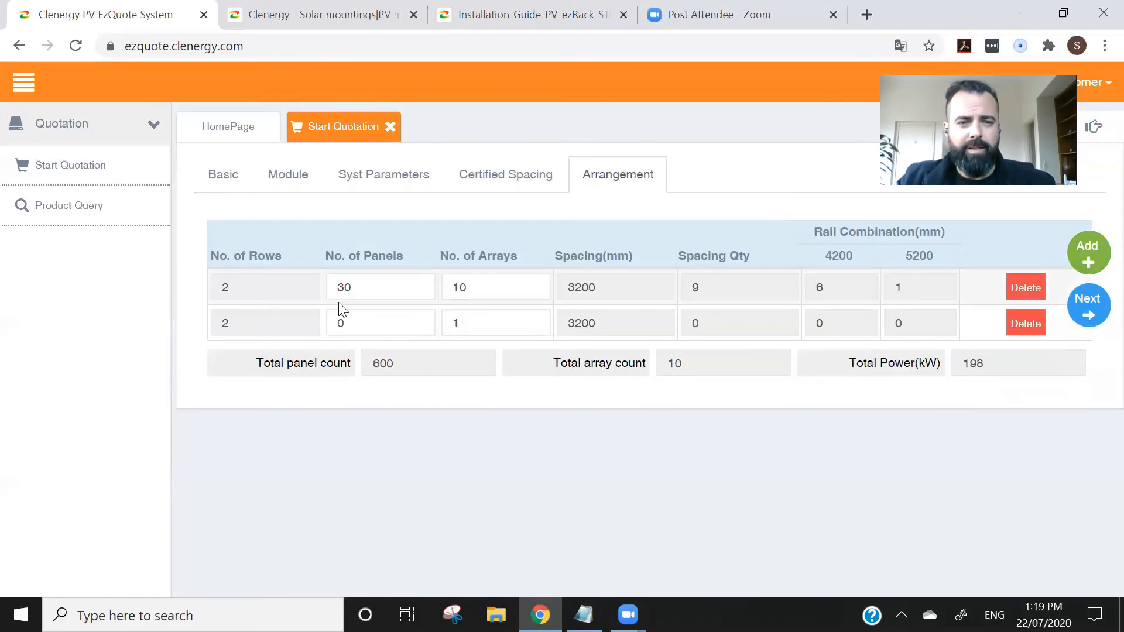
left_click(340, 321)
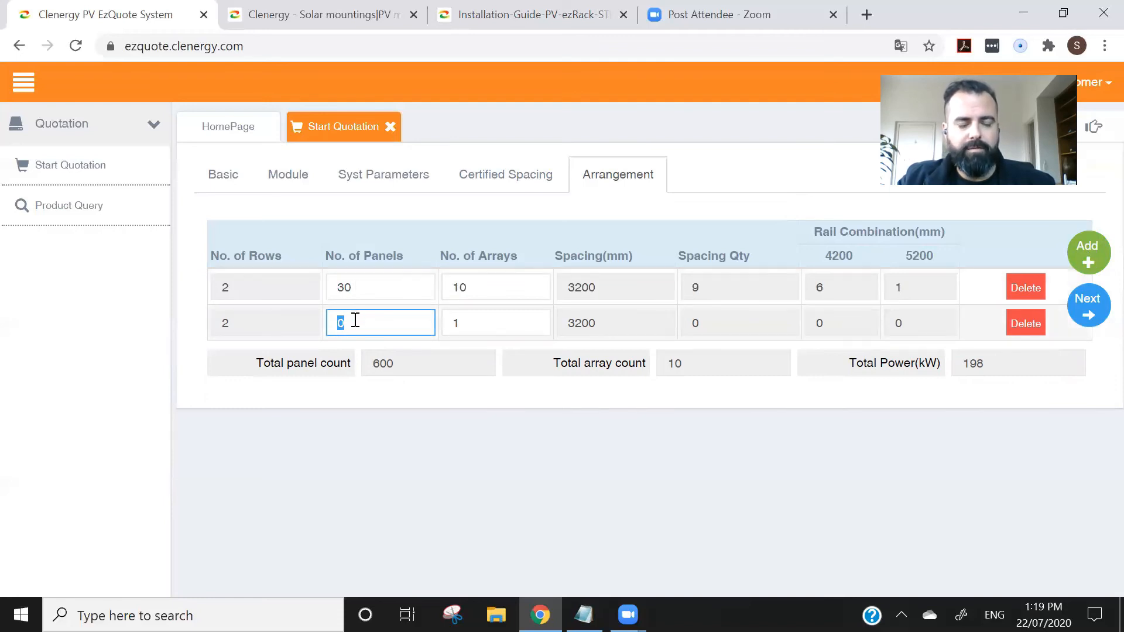
type("15")
left_click(475, 322)
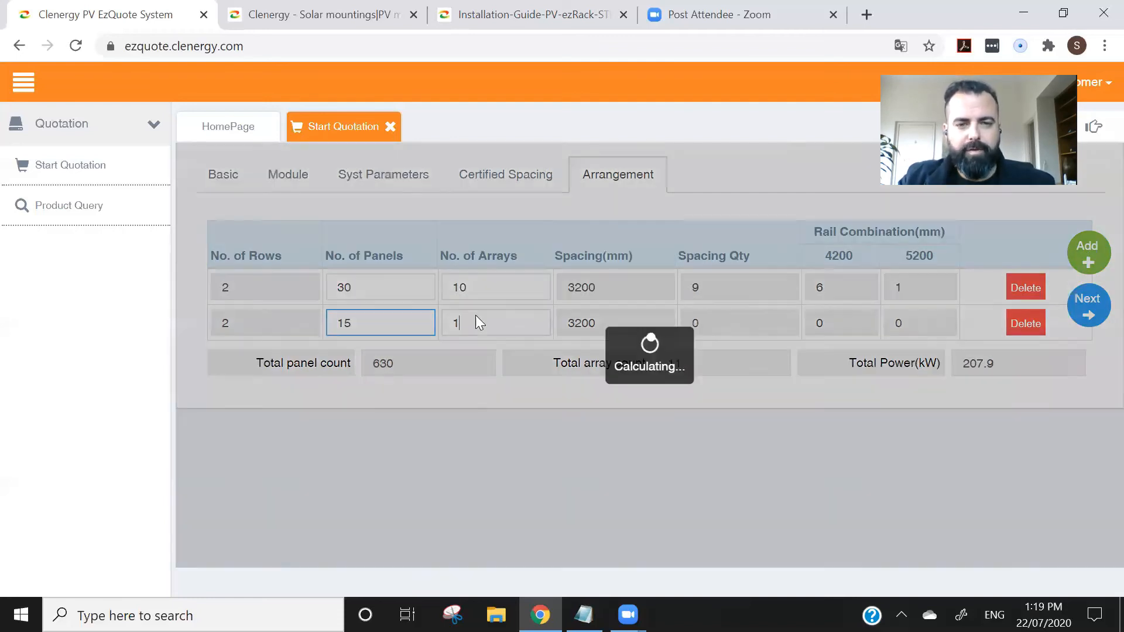
left_click_drag(468, 323, 435, 322)
type("5")
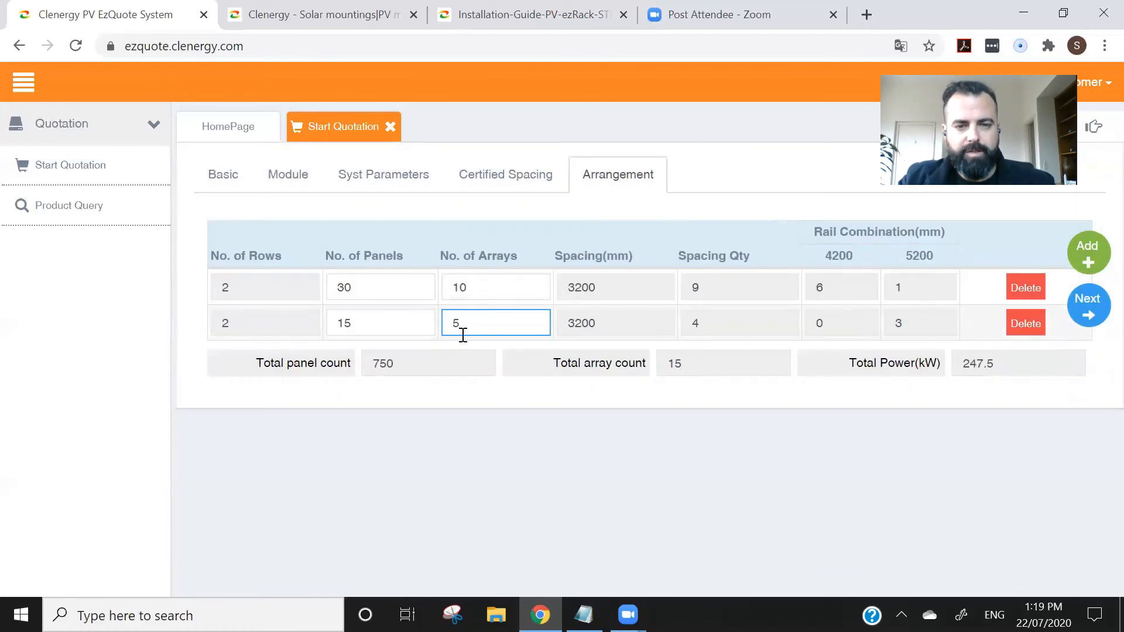
left_click(445, 347)
Step: Check the arrangement's total panel count, array count and power, and advance to the quotation output
left_click_drag(409, 364, 359, 374)
left_click(448, 375)
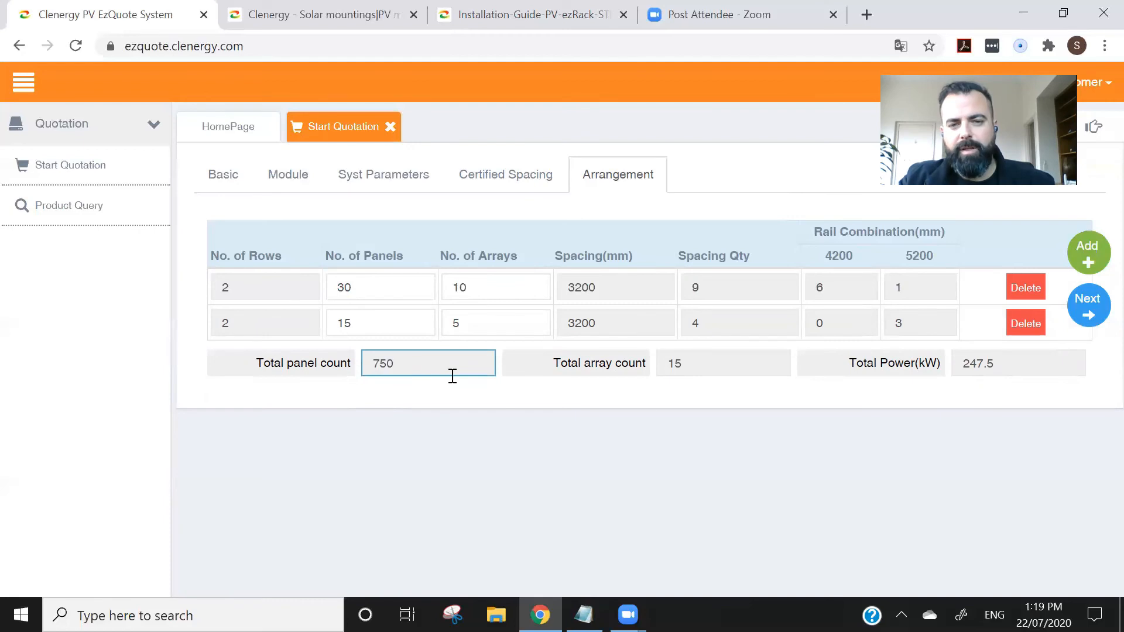
left_click_drag(703, 369, 644, 367)
left_click(729, 370)
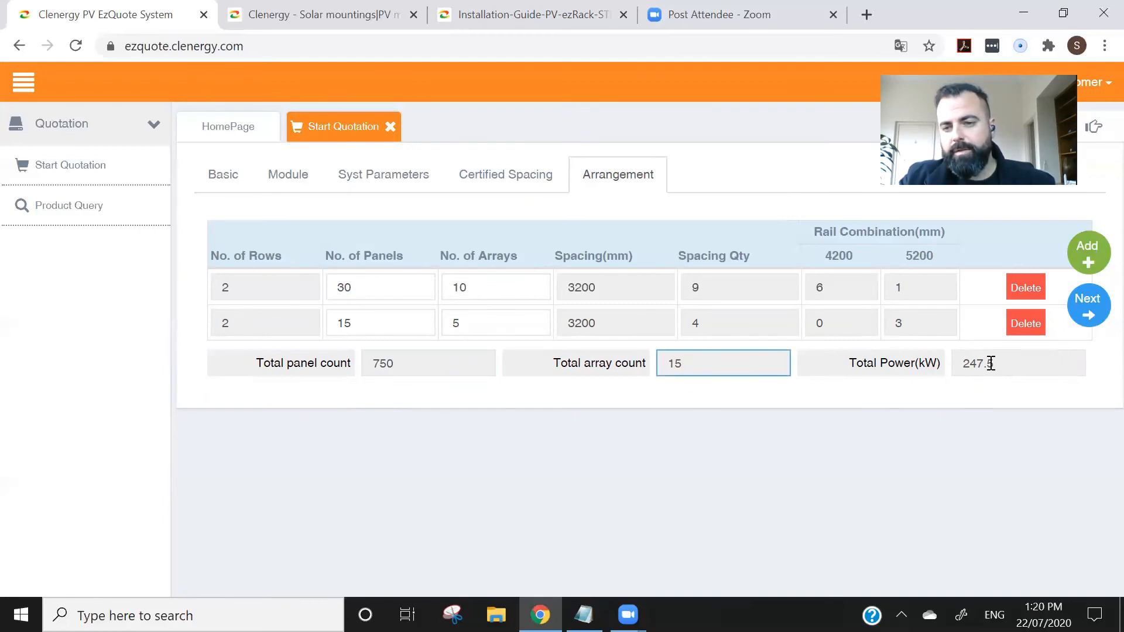
mouse_move(997, 363)
left_mouse_down()
mouse_move(949, 362)
mouse_move(1007, 359)
left_mouse_up()
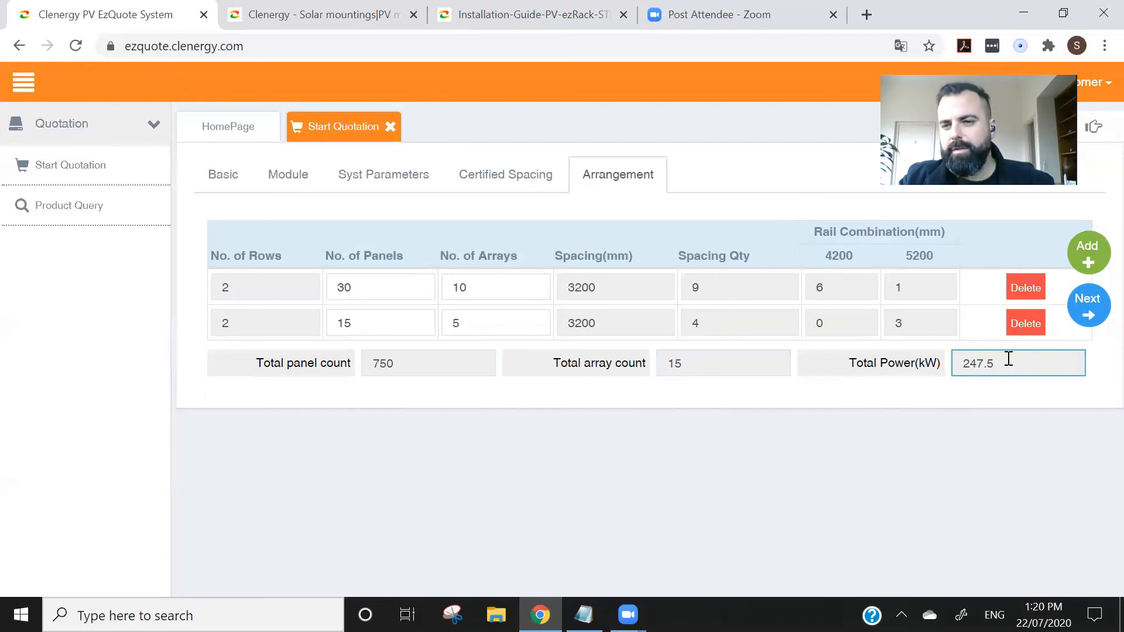
left_click(1086, 310)
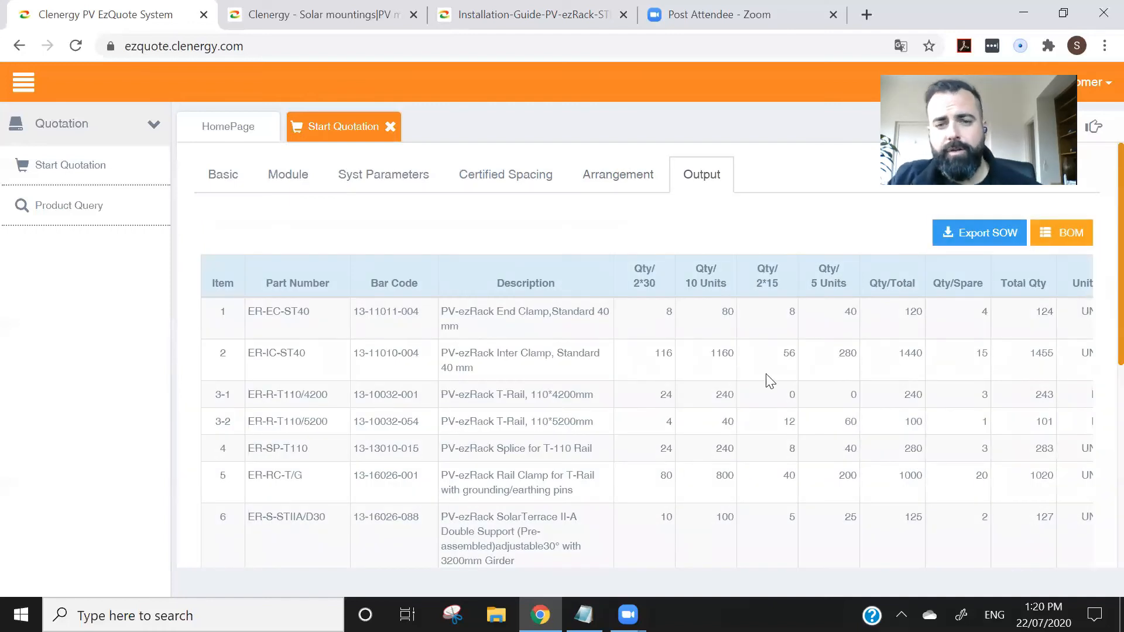
Step: Examine the output parts list, focusing on the 40 mm end and inter clamps and the 4200 mm and 5200 mm T-rails
scroll(219, 290, "down", 7)
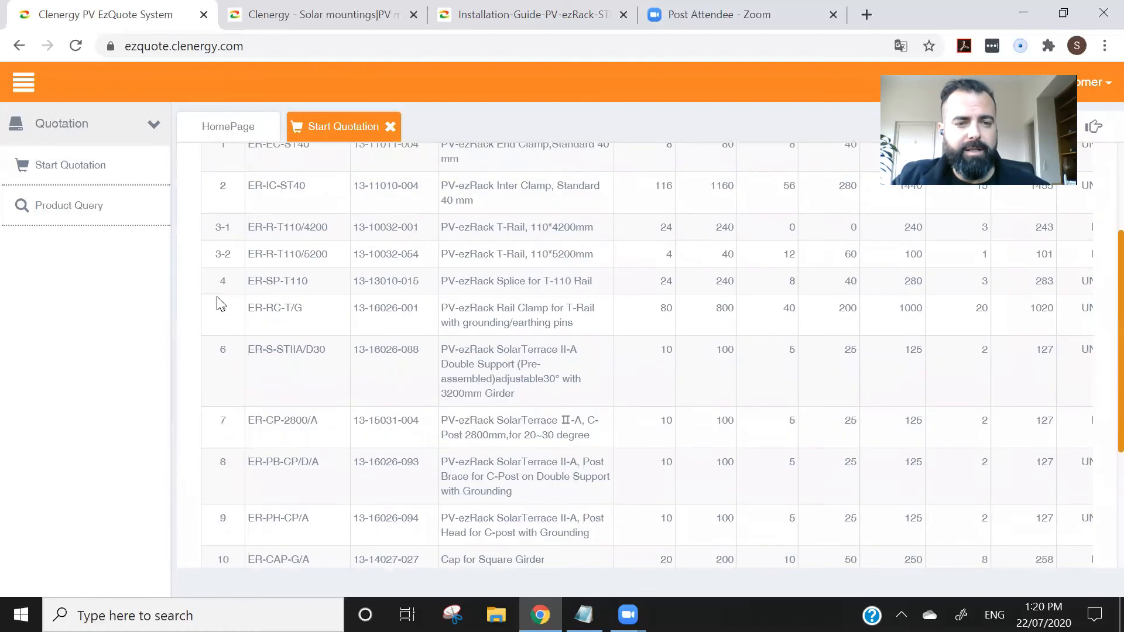
scroll(229, 295, "up", 6)
scroll(228, 296, "up", 1)
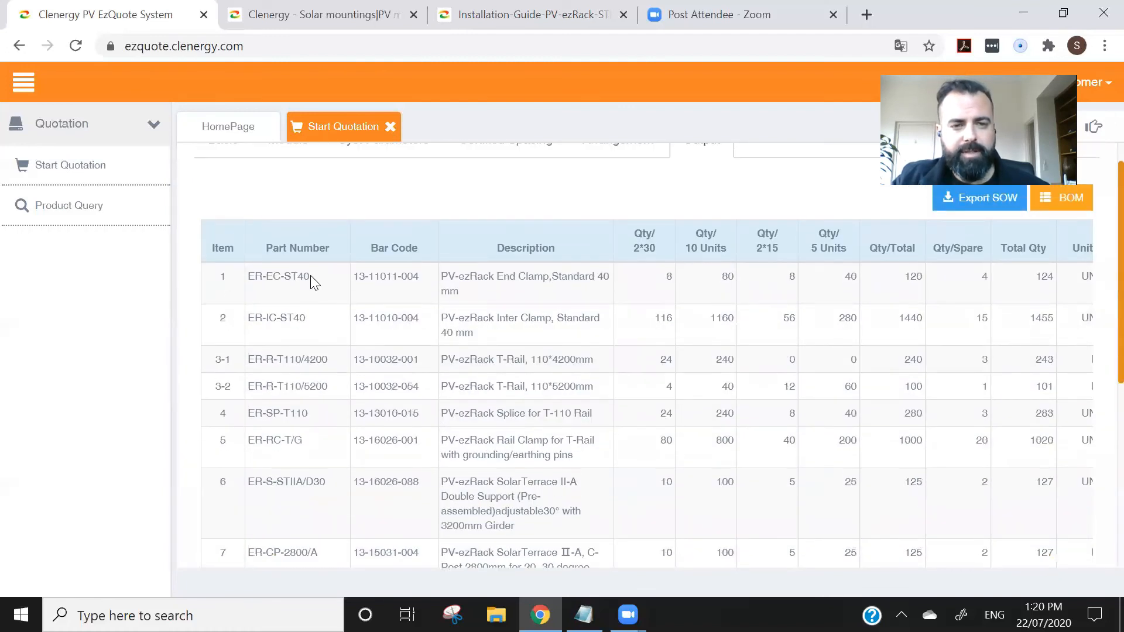
left_click_drag(310, 276, 247, 276)
left_click(403, 298)
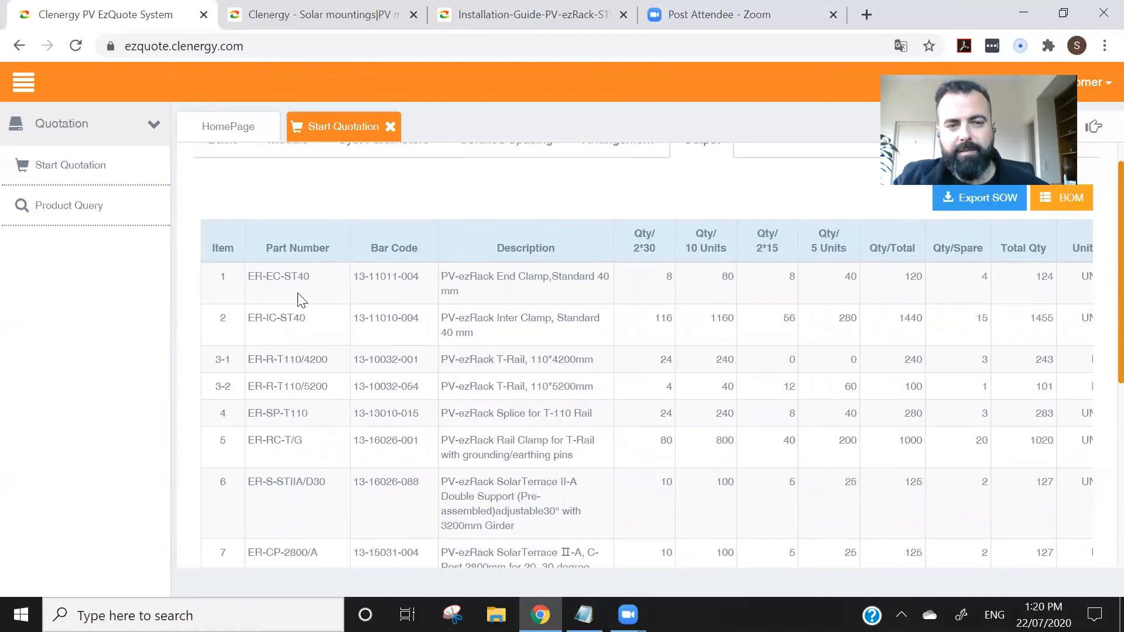
left_click_drag(309, 277, 301, 280)
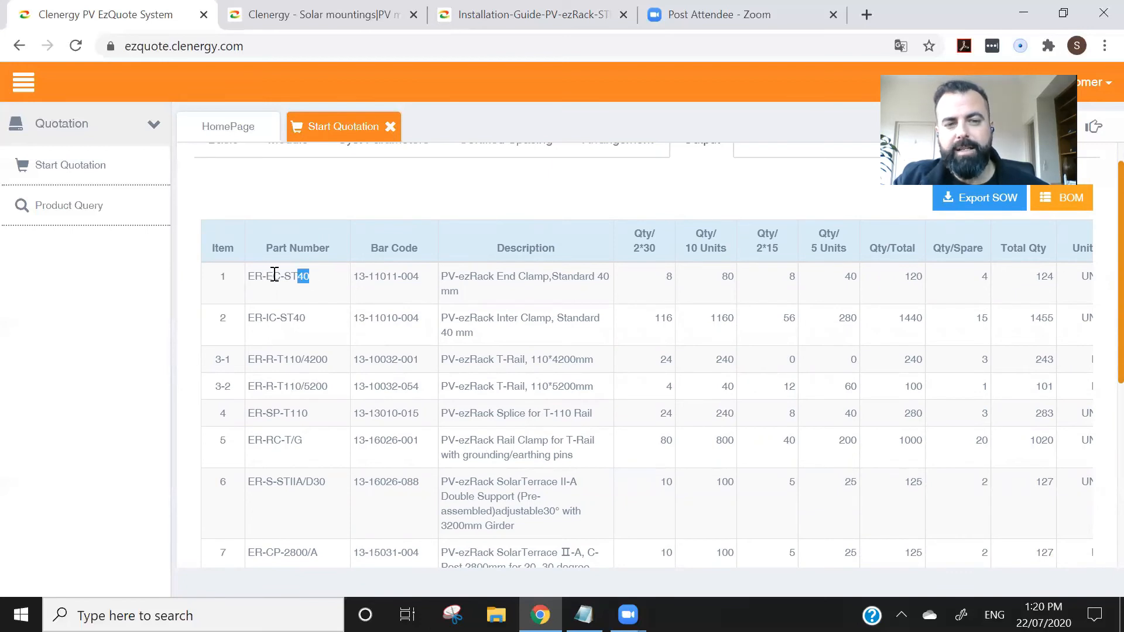
left_click_drag(309, 321, 298, 320)
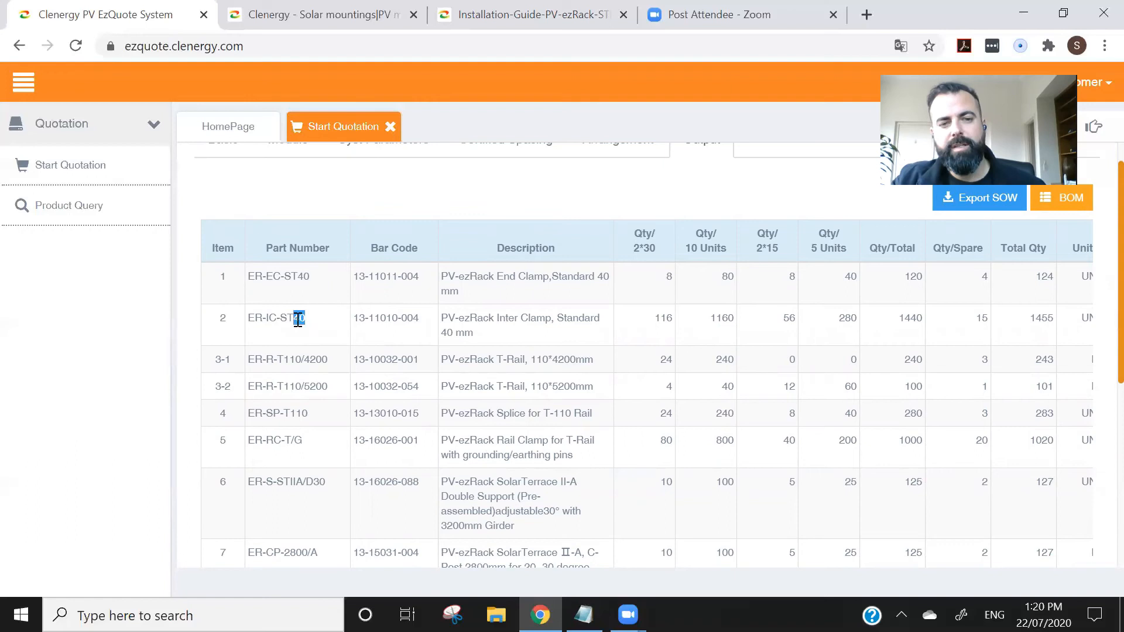
left_click(299, 320)
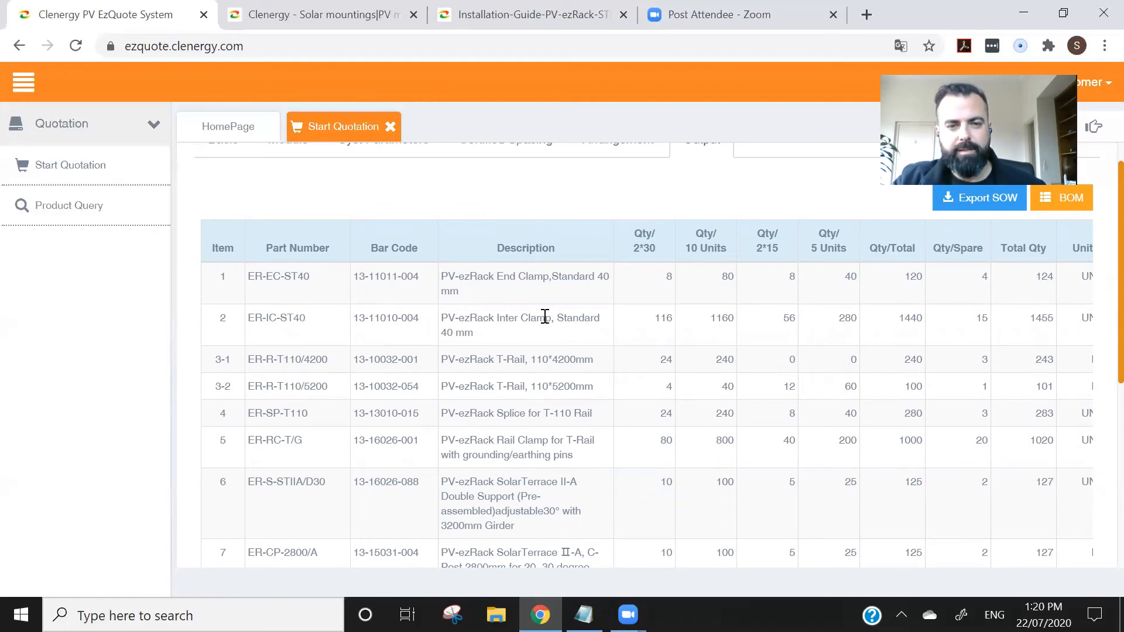
scroll(545, 316, "down", 1)
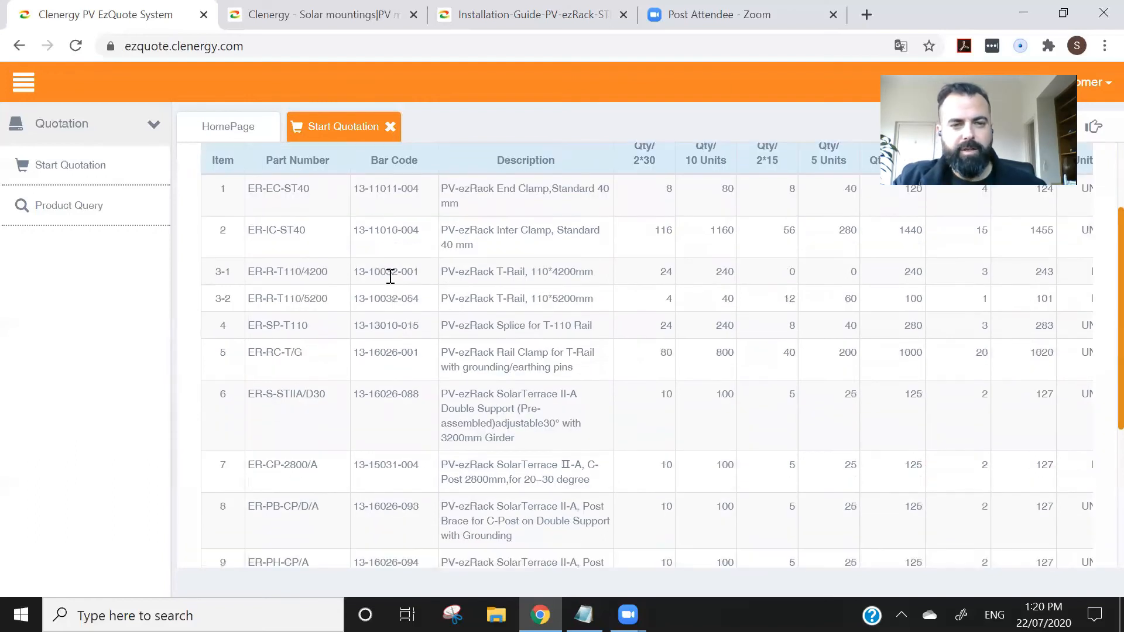
left_click_drag(337, 276, 309, 299)
left_click(331, 275)
left_click(322, 301)
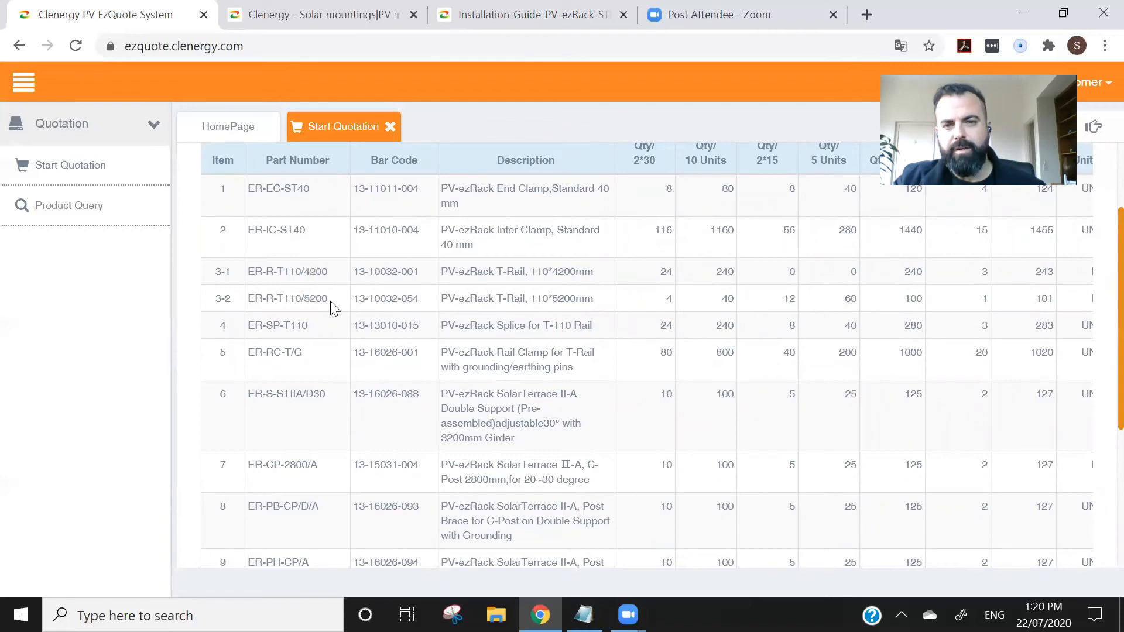
scroll(588, 316, "up", 1)
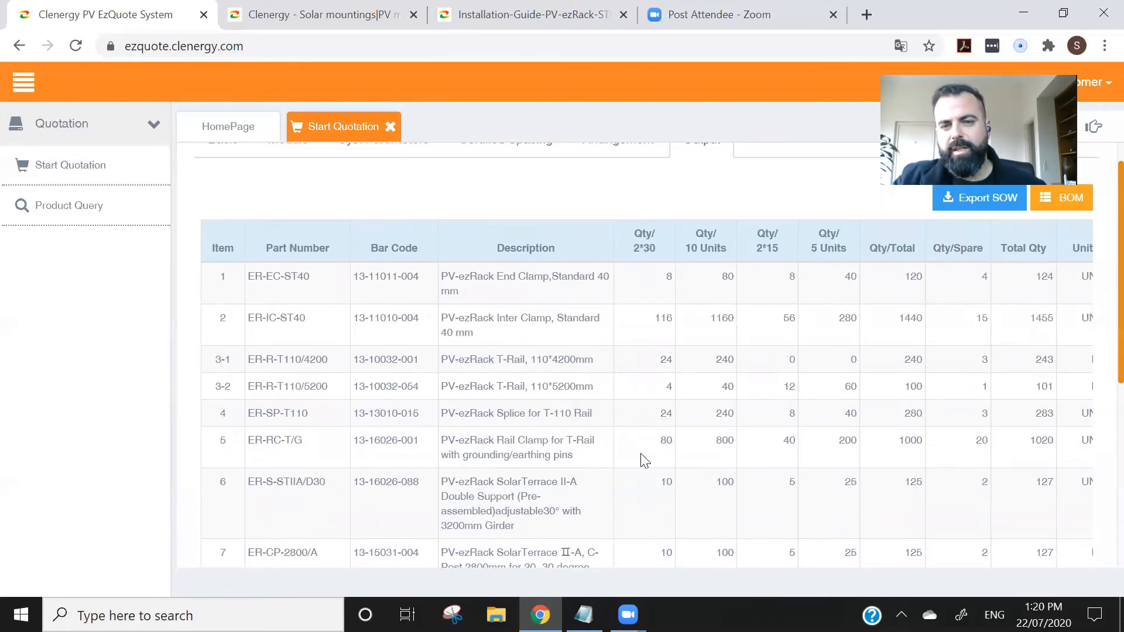
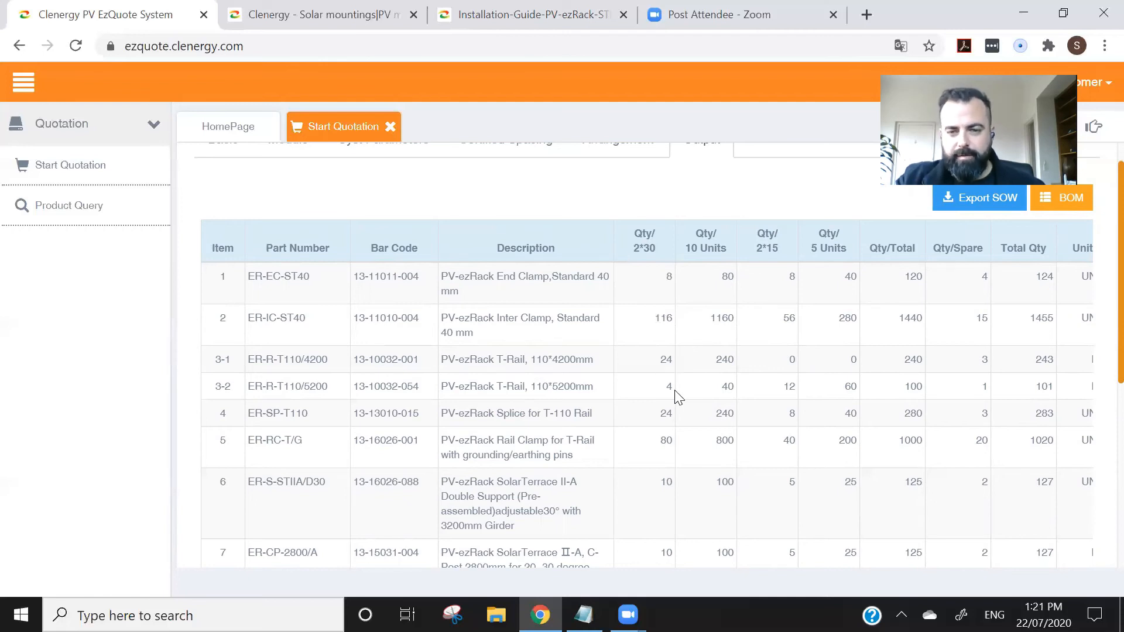
Step: Examine the output parts list from the double support down to the C-post, post brace and post head items
scroll(669, 385, "down", 2)
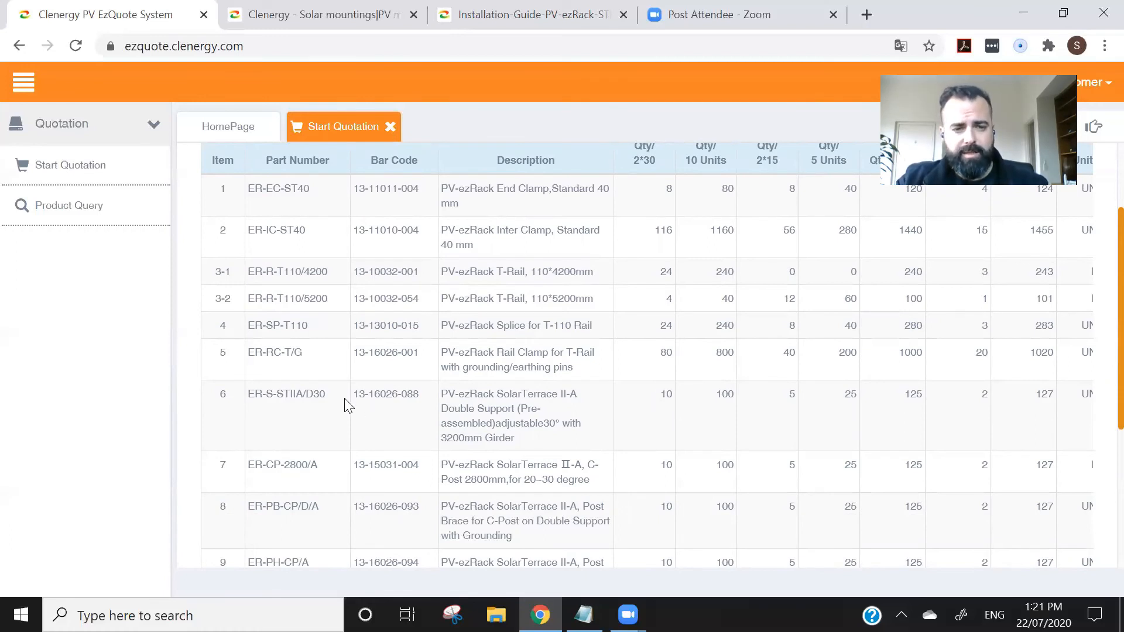
scroll(402, 296, "down", 2)
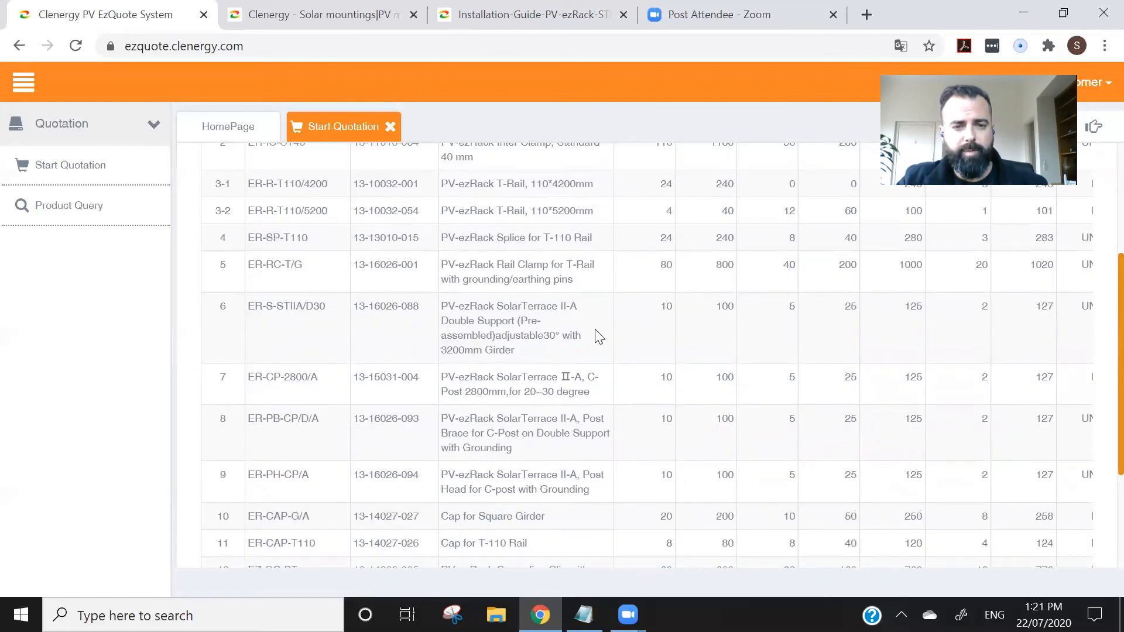
left_click_drag(594, 397, 570, 392)
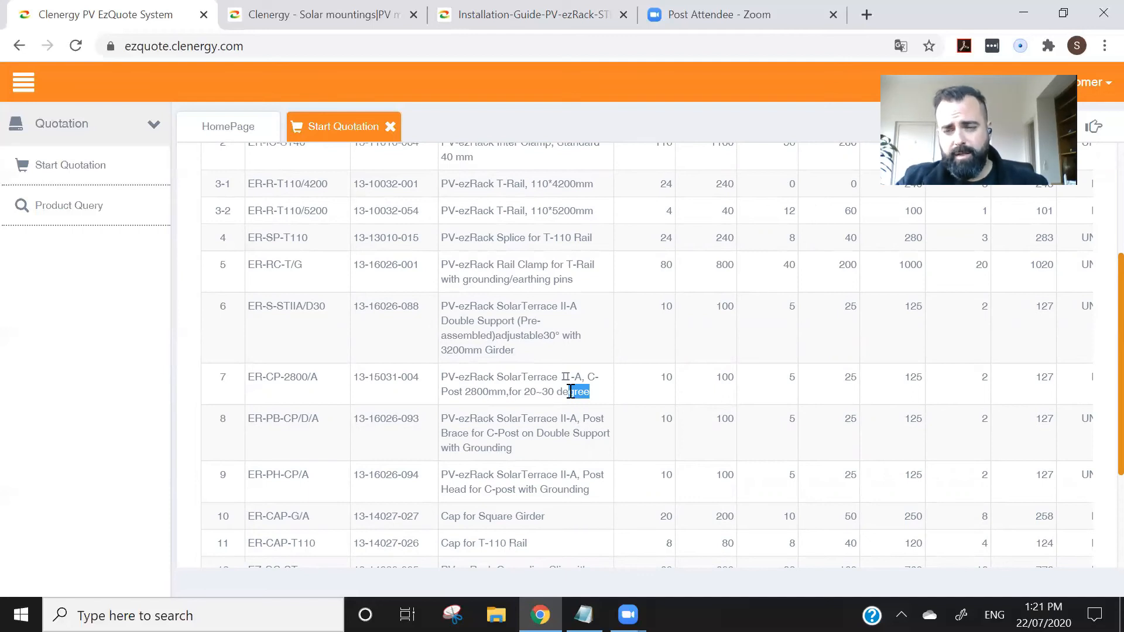
scroll(570, 391, "down", 2)
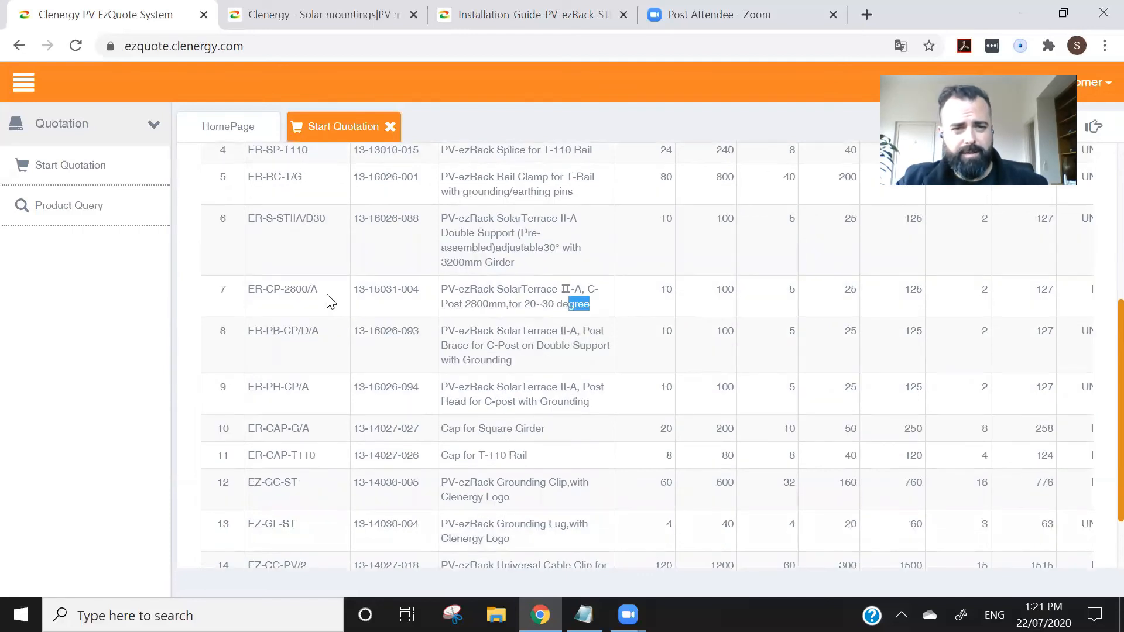
left_click_drag(319, 290, 252, 291)
left_click_drag(324, 331, 267, 332)
left_click(267, 332)
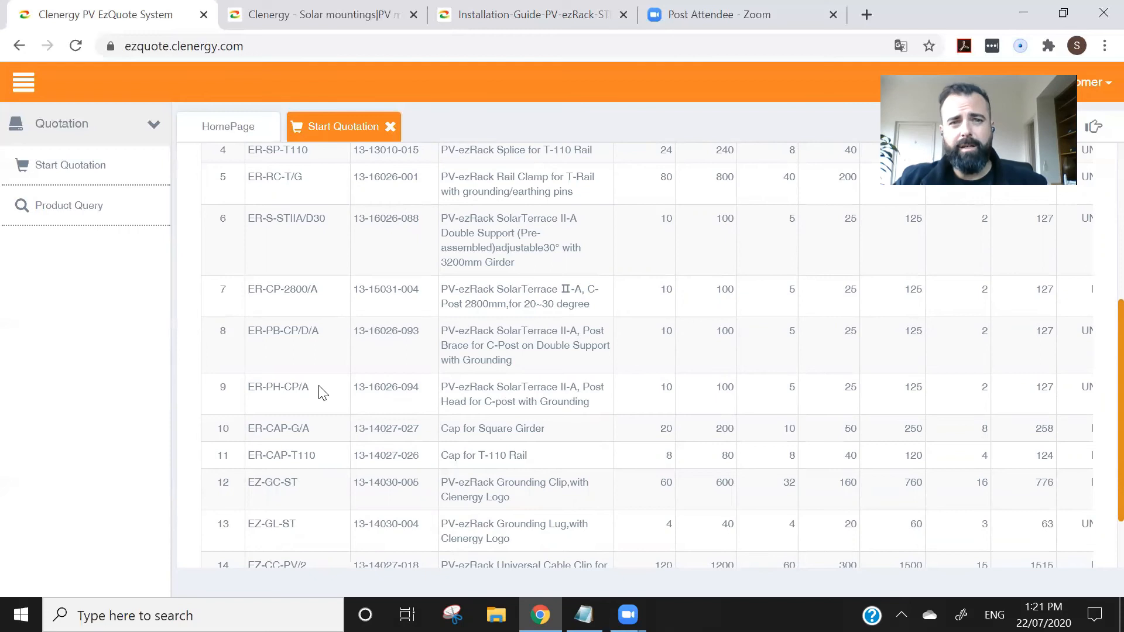
Step: Switch to the Clenergy SolarTerrace product page, expand its Video section and look through the installation videos
left_click(354, 28)
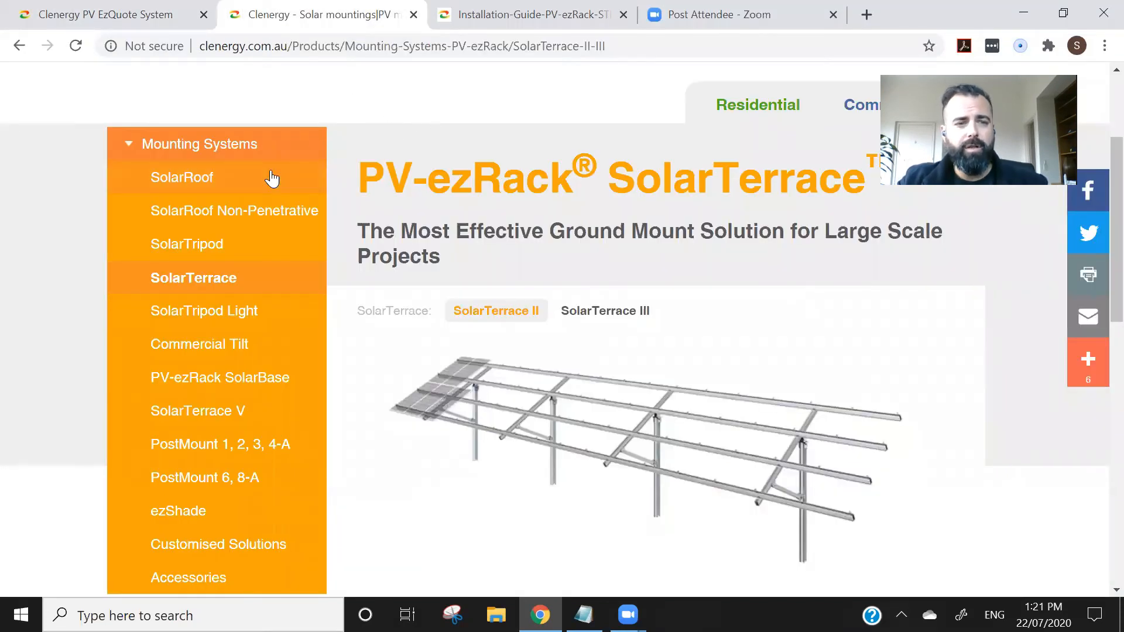
scroll(313, 115, "up", 3)
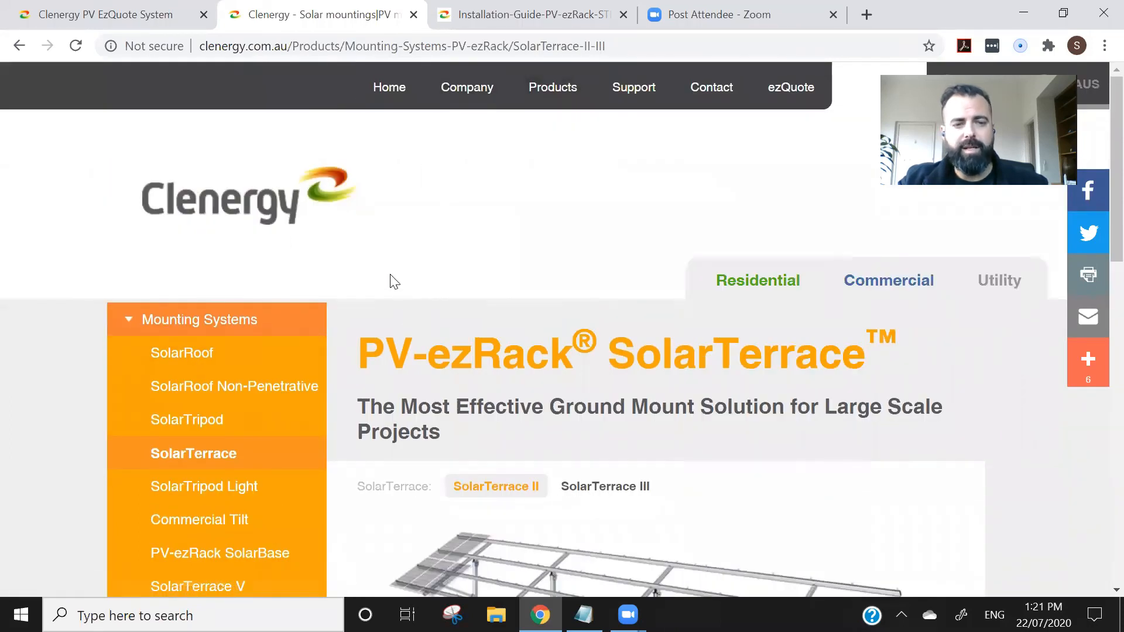
scroll(266, 346, "down", 10)
scroll(707, 272, "down", 3)
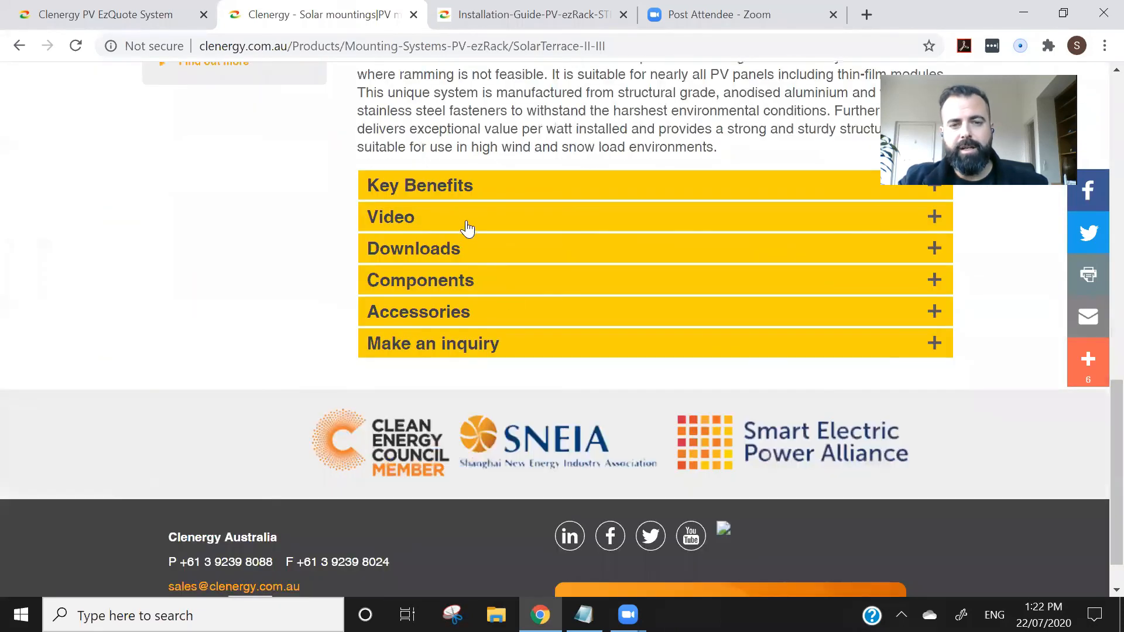
left_click(467, 225)
scroll(761, 321, "down", 6)
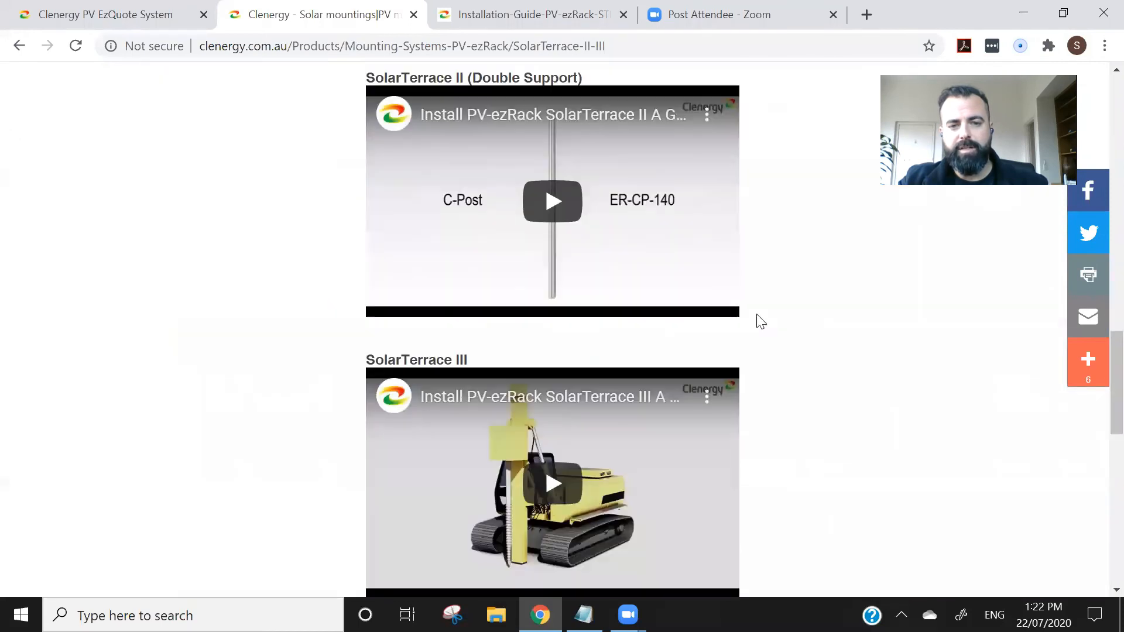
scroll(755, 318, "down", 5)
scroll(768, 322, "up", 2)
scroll(785, 296, "down", 3)
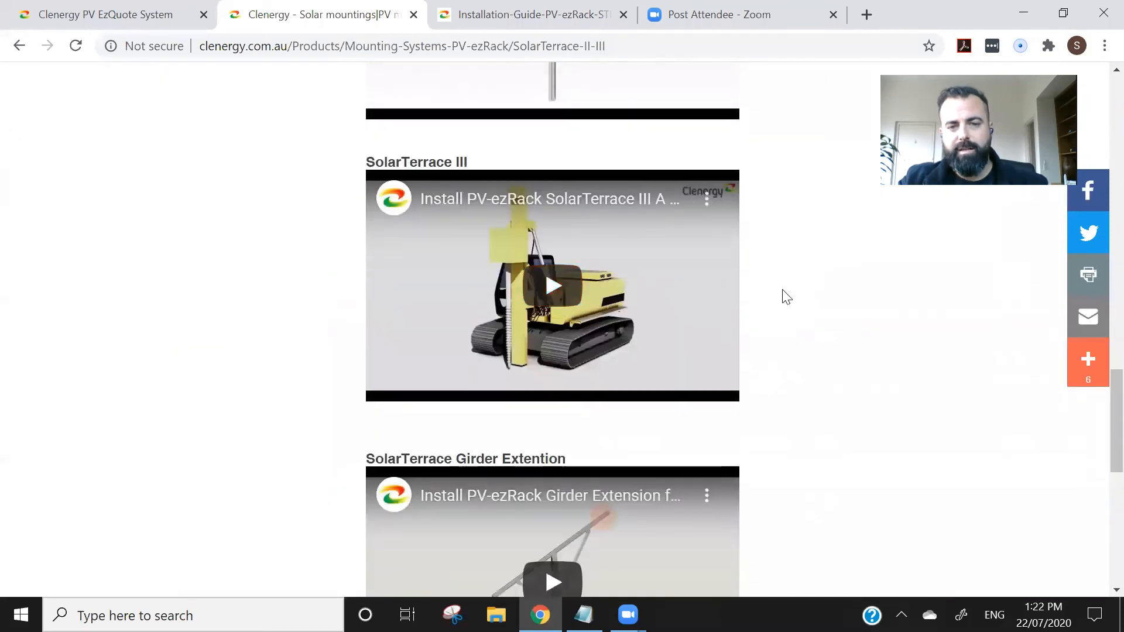
scroll(580, 311, "up", 2)
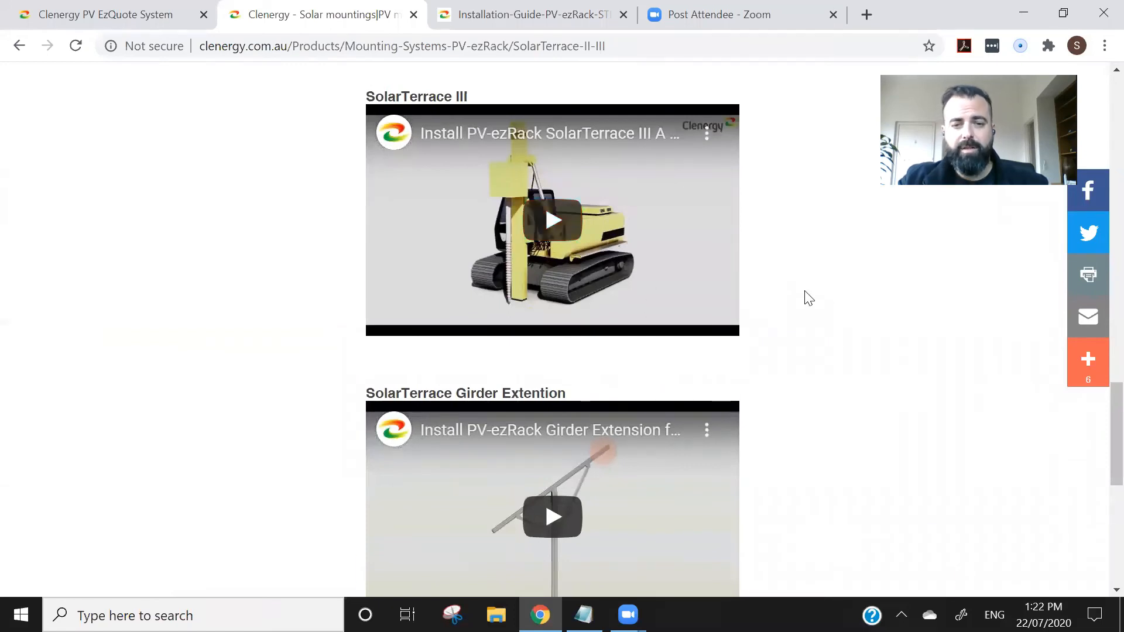
scroll(809, 299, "down", 6)
scroll(793, 311, "up", 15)
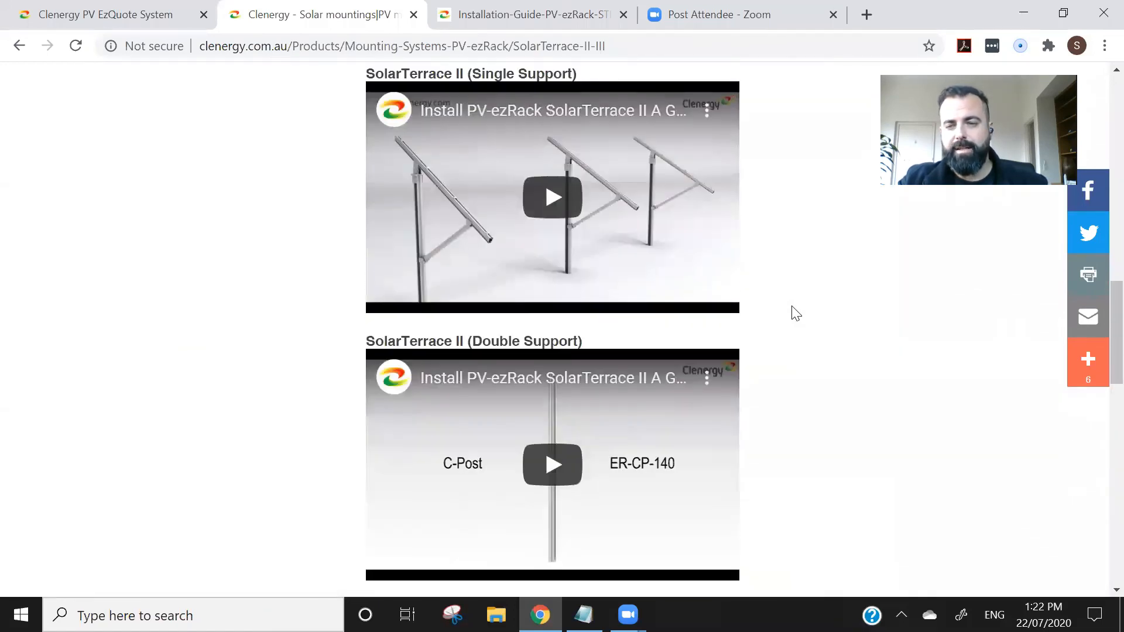
Step: Return to the EzQuote output and review the remaining items: end caps, grounding clips, grounding lugs and cable clips
left_click(119, 18)
scroll(608, 362, "down", 2)
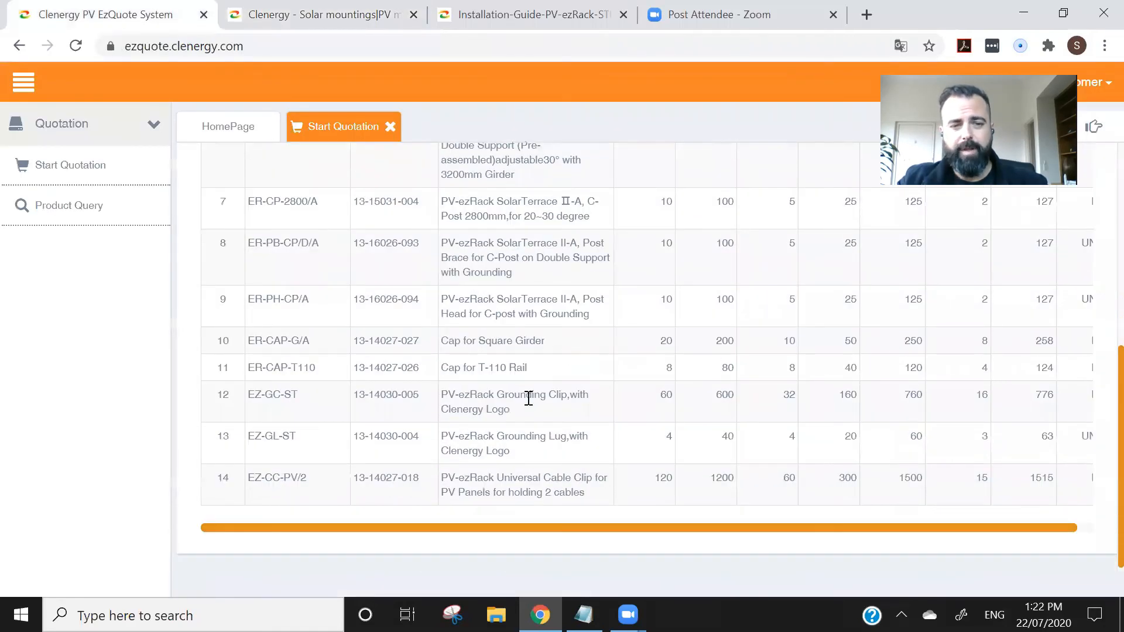
scroll(261, 346, "up", 1)
scroll(299, 404, "up", 2)
scroll(301, 409, "down", 3)
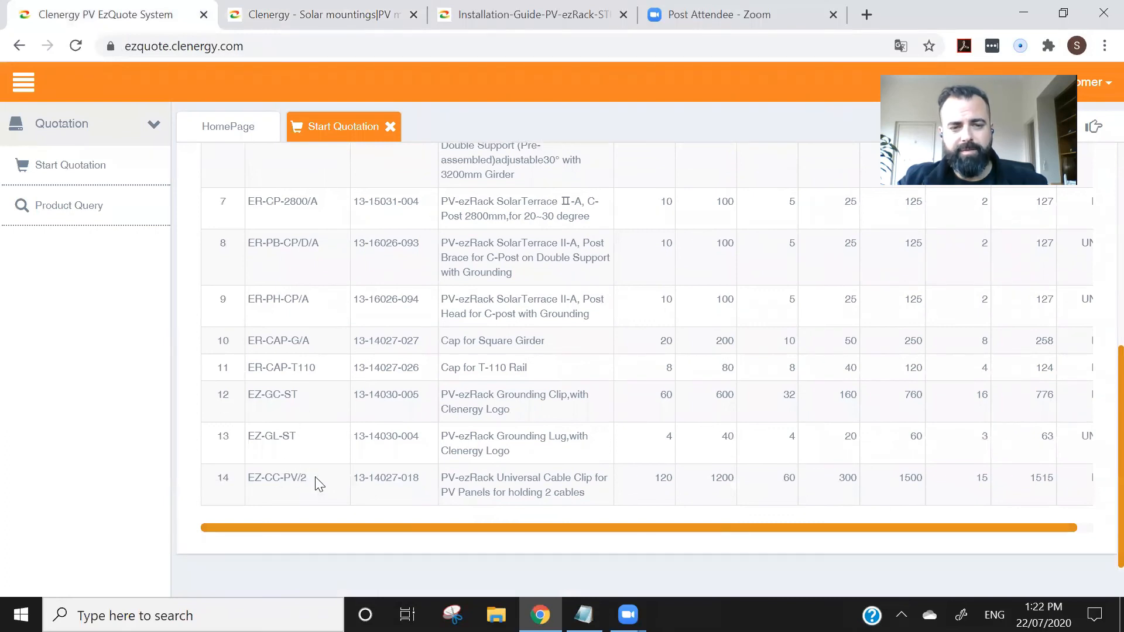
scroll(627, 390, "up", 5)
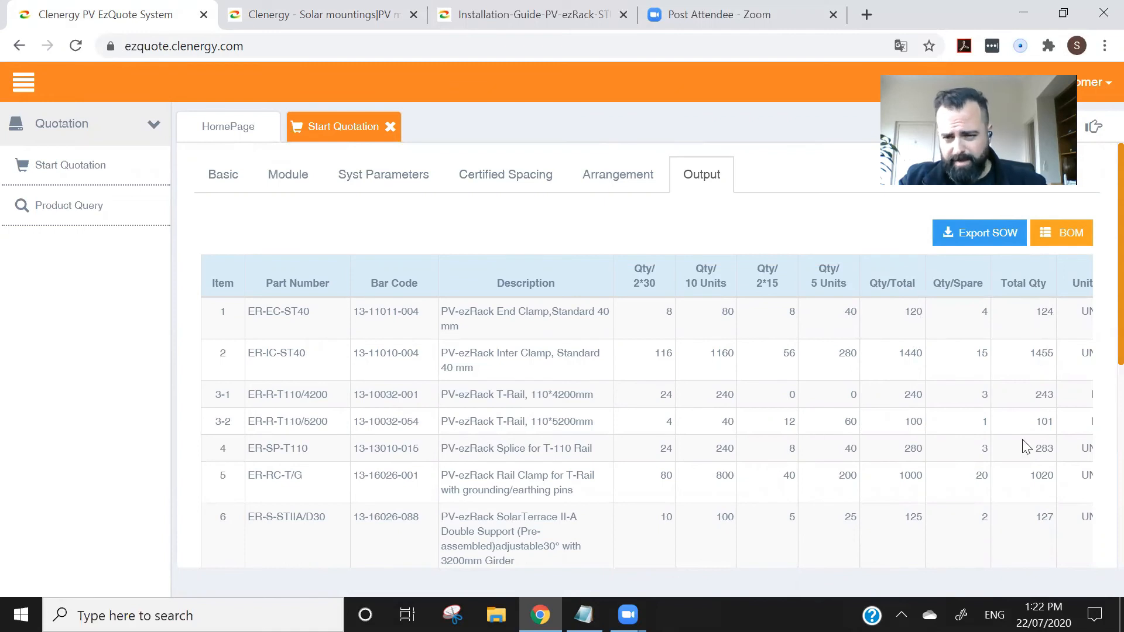
Step: Check the spare, total quantity and unit columns across the whole output parts list
scroll(875, 459, "down", 5)
left_click_drag(811, 526, 909, 529)
scroll(954, 392, "up", 1)
scroll(954, 391, "up", 8)
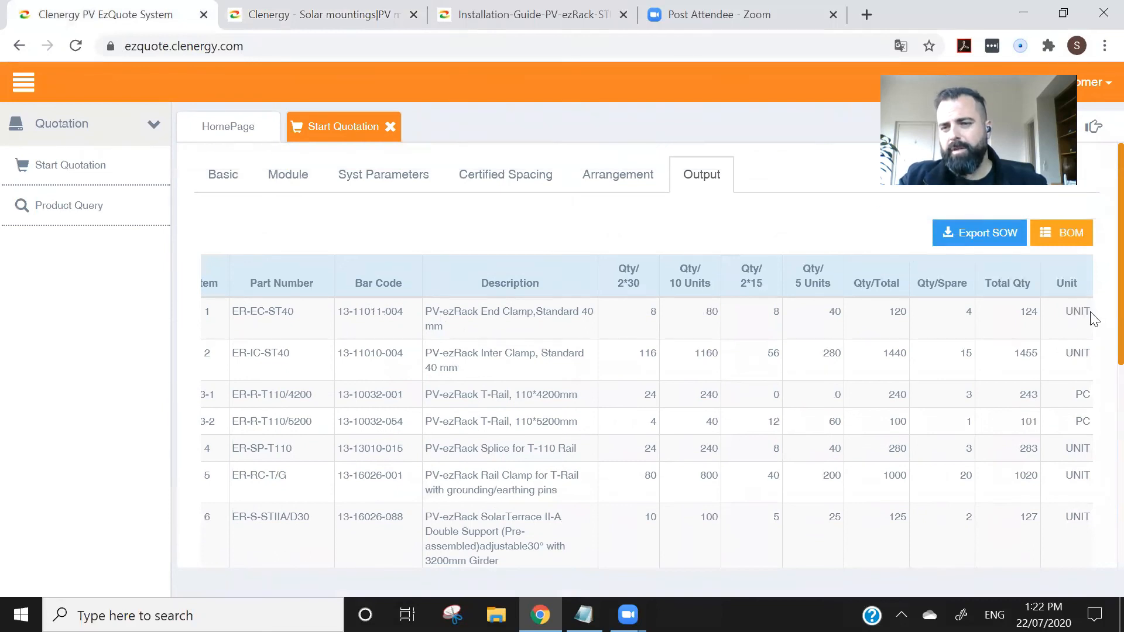
scroll(1071, 406, "down", 1)
scroll(658, 389, "down", 4)
scroll(678, 389, "up", 6)
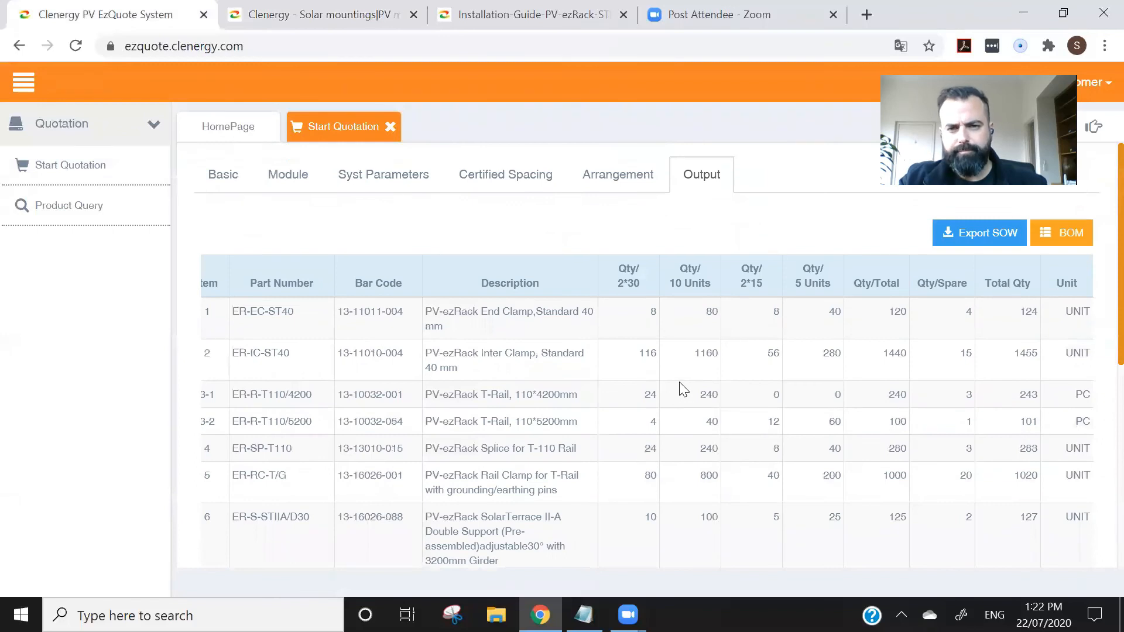
scroll(684, 389, "down", 7)
scroll(684, 389, "up", 8)
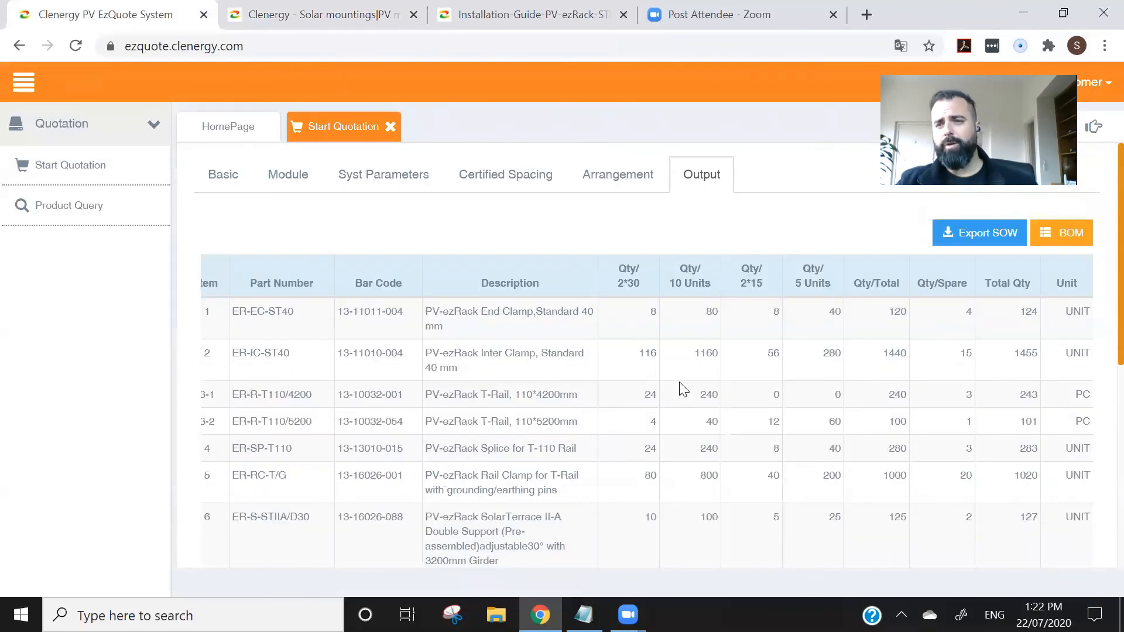
Step: Export the quotation's SOW, open the downloaded workbook in Excel and enable editing
left_click(982, 234)
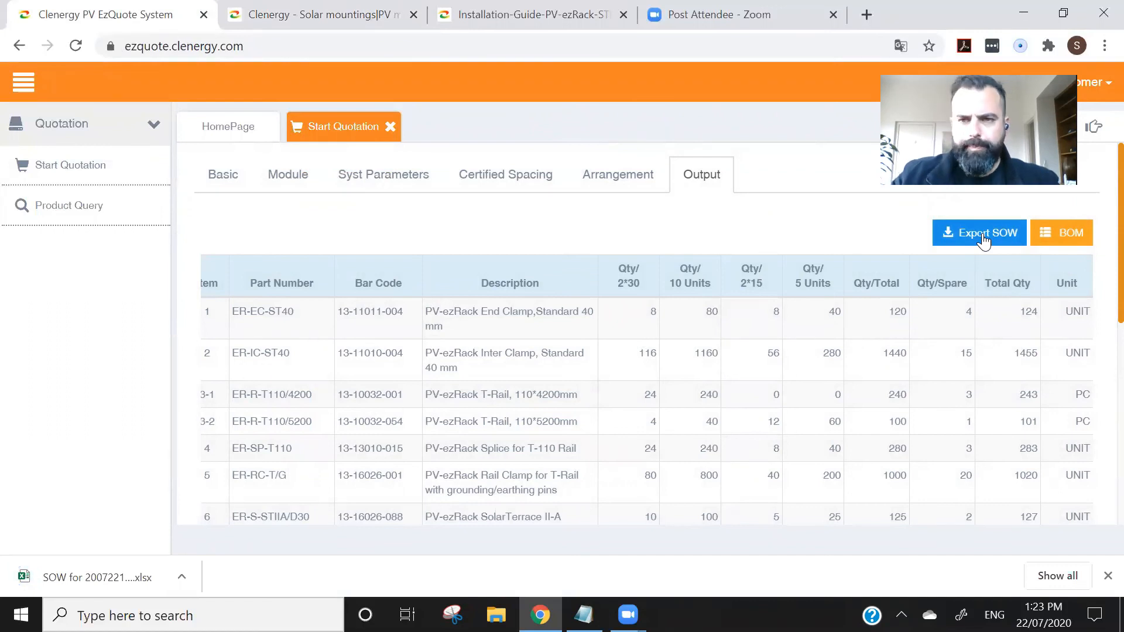
left_click(94, 580)
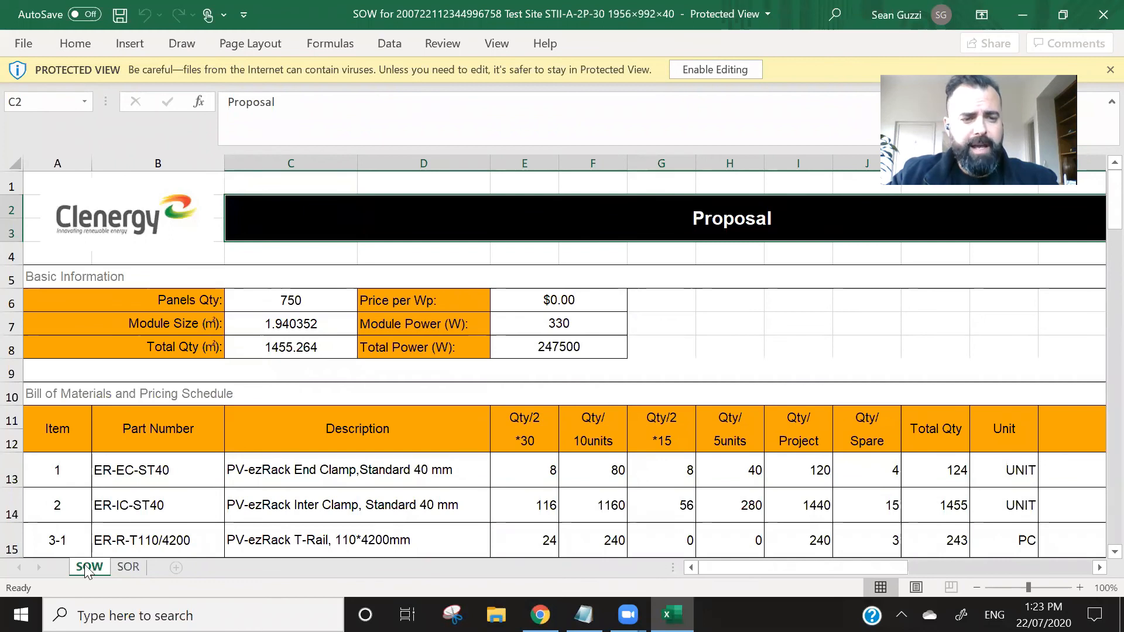
left_click(729, 69)
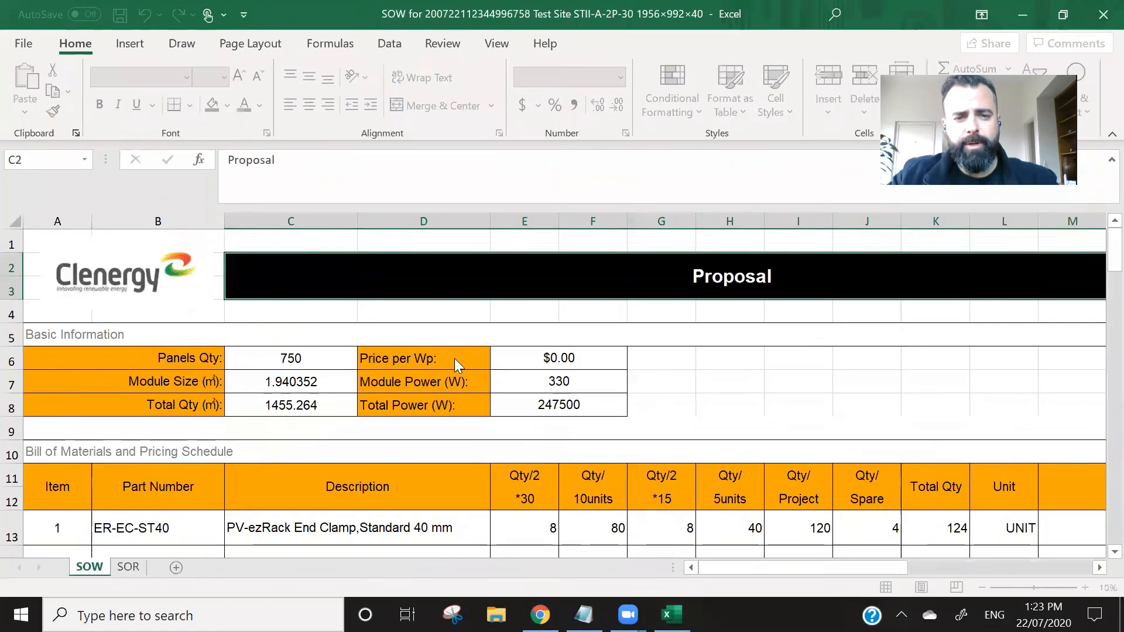
Step: Review the SOW sheet's basic information and its bill of materials and pricing schedule
scroll(455, 358, "down", 4)
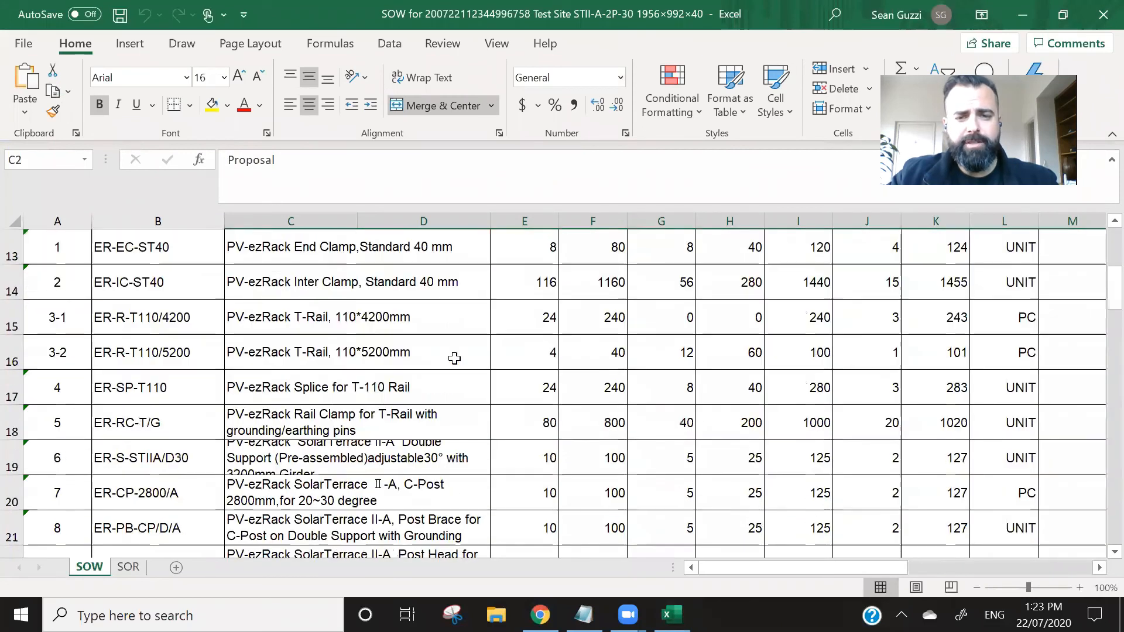
scroll(452, 359, "up", 2)
scroll(656, 395, "up", 2)
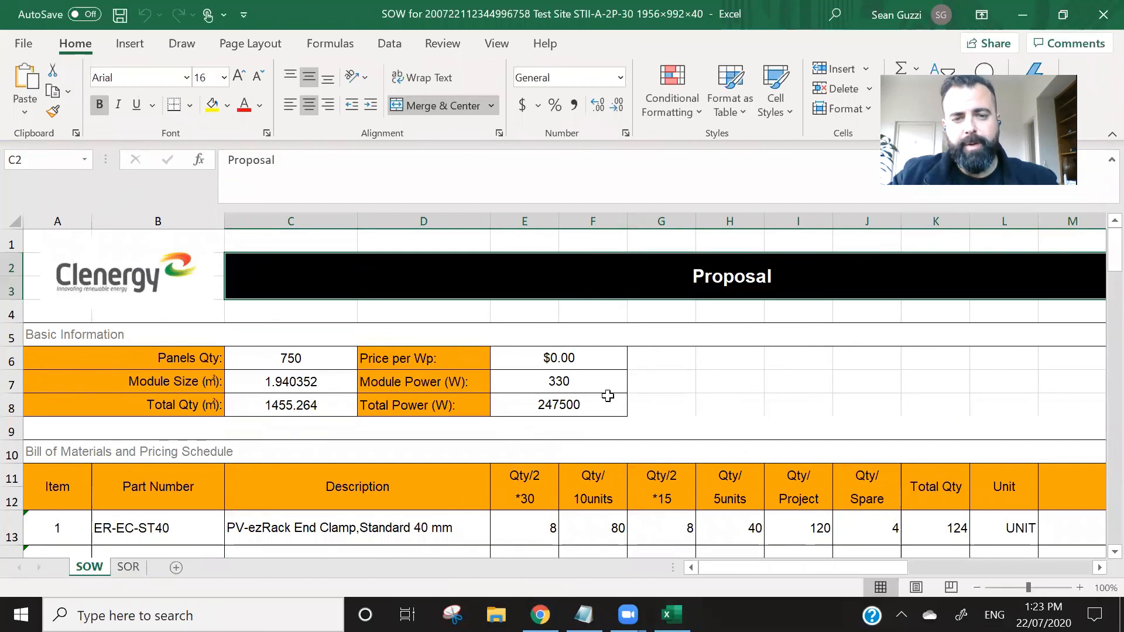
scroll(712, 384, "down", 1)
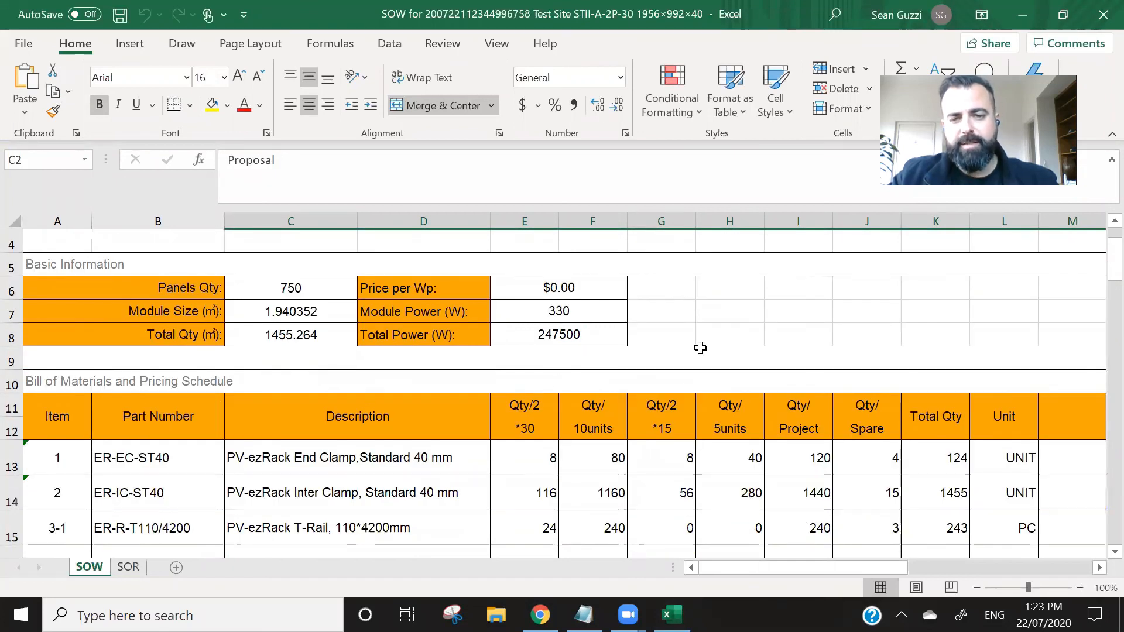
scroll(700, 348, "down", 5)
scroll(700, 348, "down", 3)
scroll(700, 348, "up", 4)
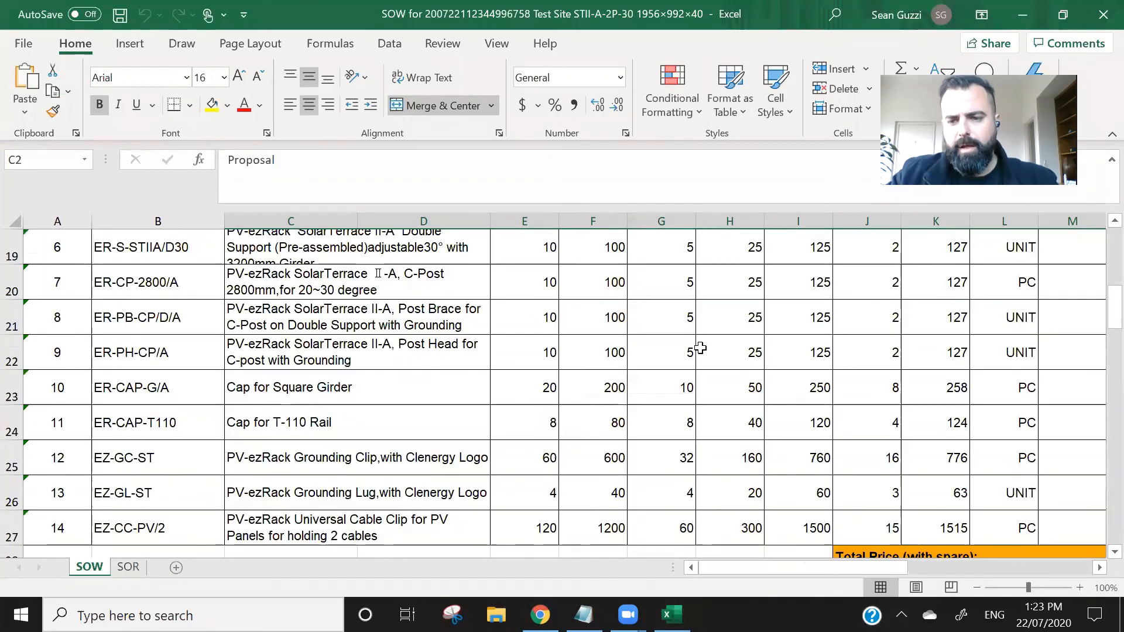
Step: Examine the blank column between Unit and Total Price in the pricing schedule, selecting its first item cells
mouse_move(769, 568)
left_mouse_down()
mouse_move(936, 543)
mouse_move(841, 566)
mouse_move(746, 566)
left_mouse_up()
left_click(934, 542)
scroll(725, 447, "up", 3)
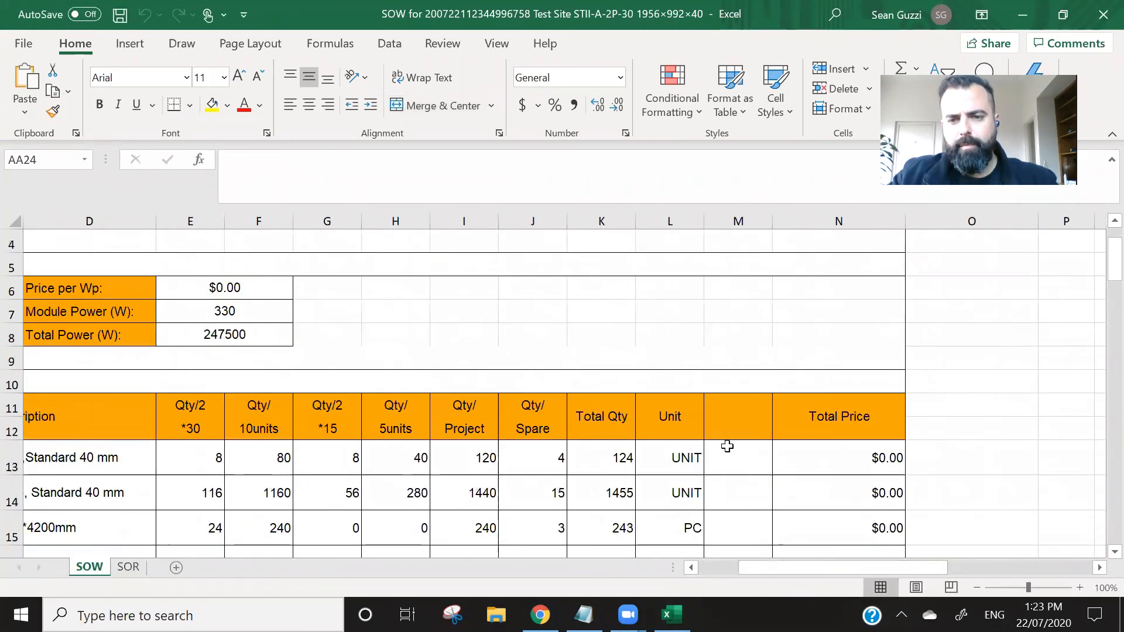
scroll(729, 290, "down", 2)
left_click(731, 278)
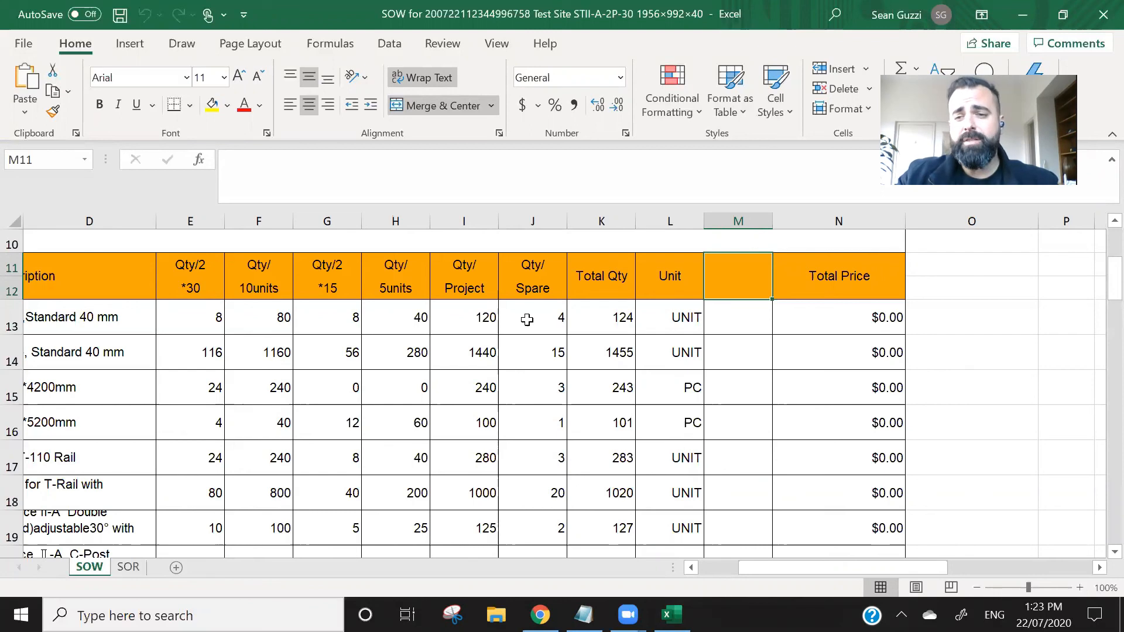
left_click_drag(757, 320, 750, 467)
scroll(752, 427, "up", 2)
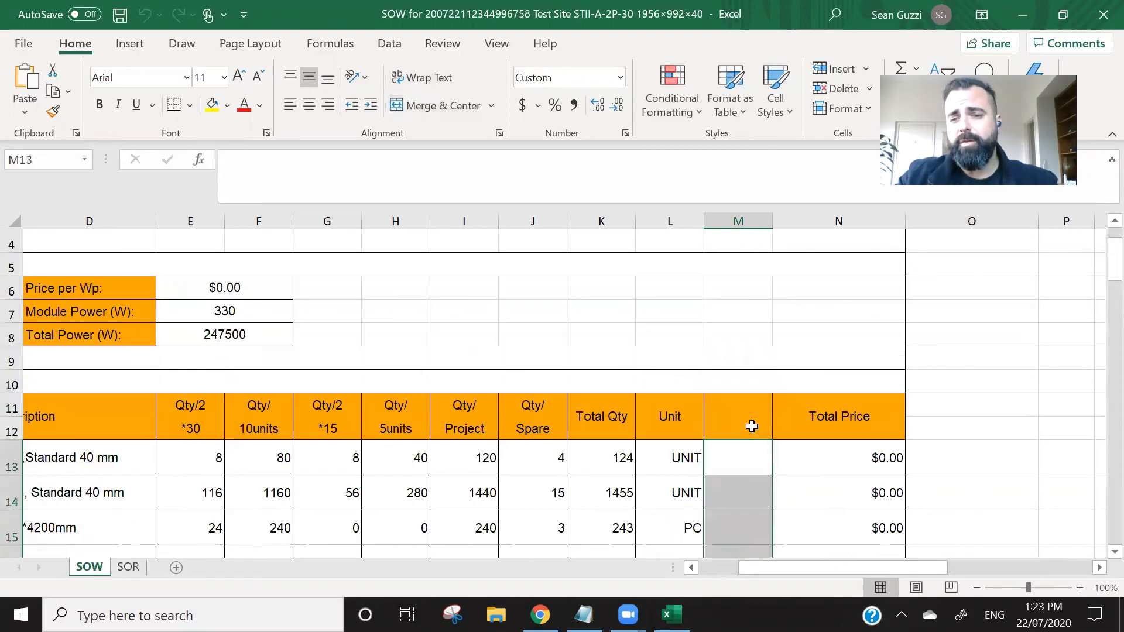
scroll(750, 425, "down", 5)
scroll(751, 425, "up", 4)
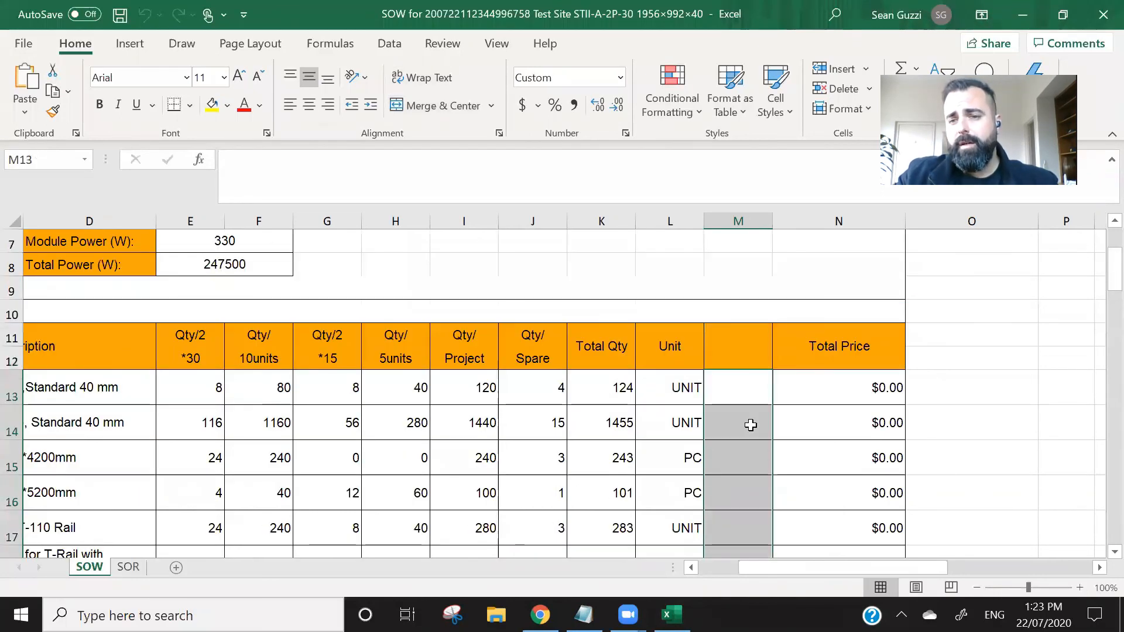
Step: Check the total price cells below the pricing schedule and the Total Price column
scroll(751, 425, "down", 5)
left_click(814, 475)
scroll(793, 474, "up", 1)
scroll(804, 470, "down", 2)
scroll(806, 470, "up", 1)
scroll(828, 474, "up", 4)
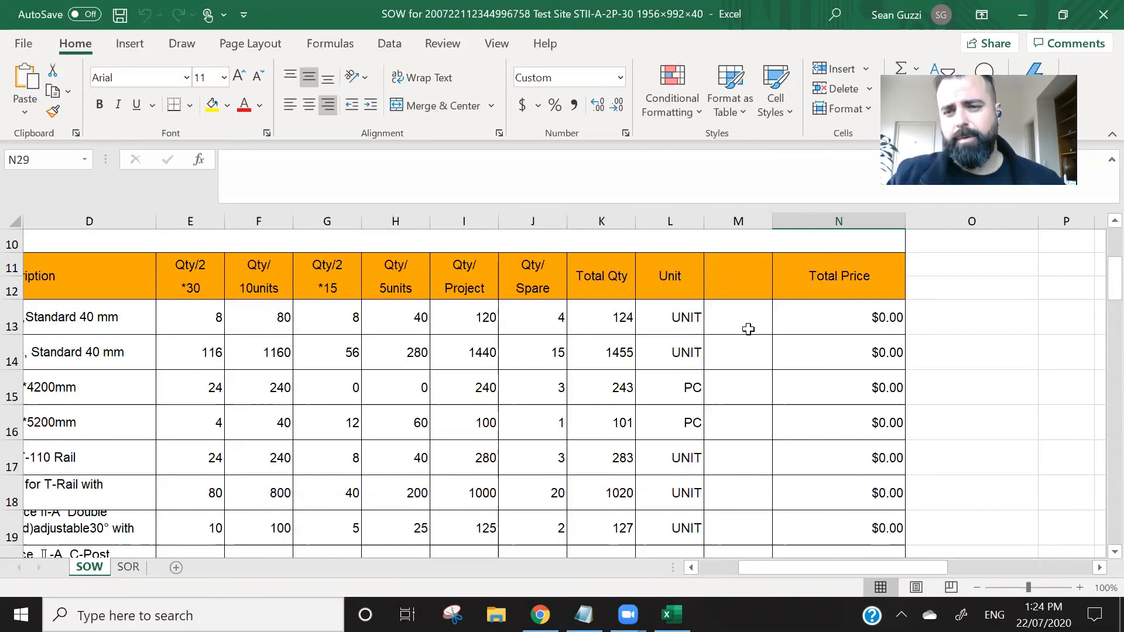
Step: Open the SOR sheet and review the STII-A design's basic, module and system parameter details
left_click_drag(796, 567, 700, 567)
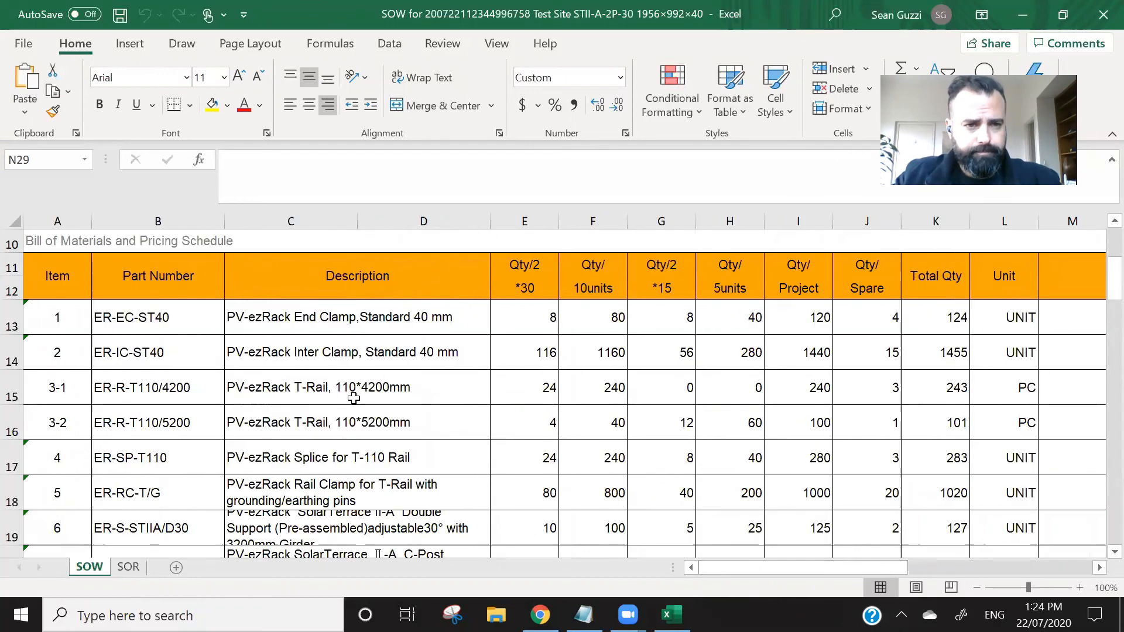
left_click(129, 568)
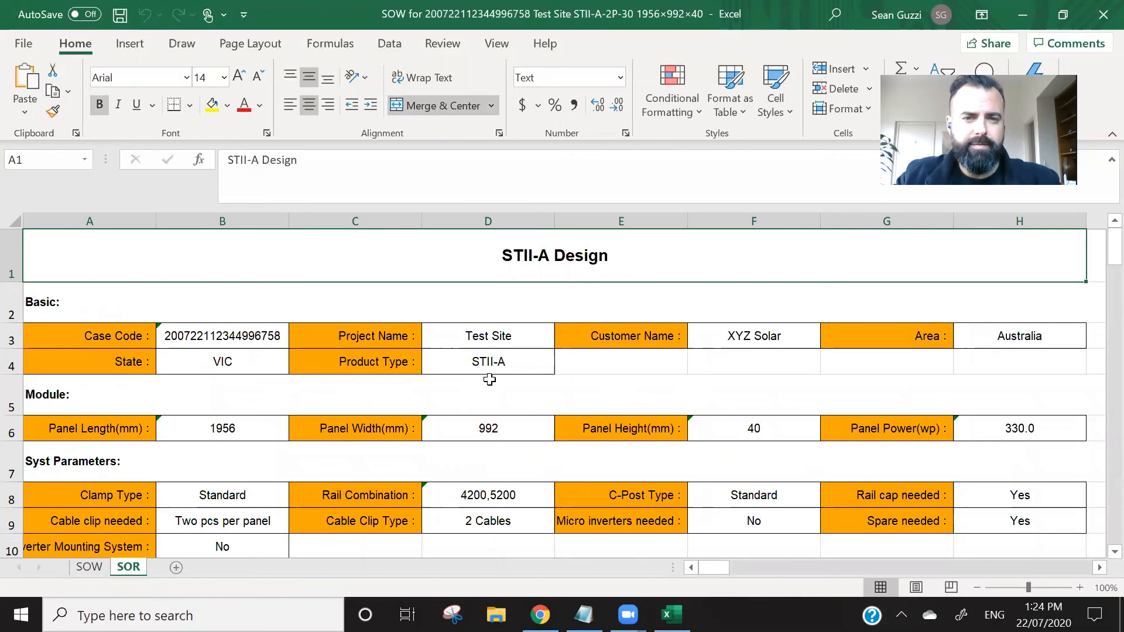
scroll(490, 375, "down", 1)
scroll(489, 402, "up", 1)
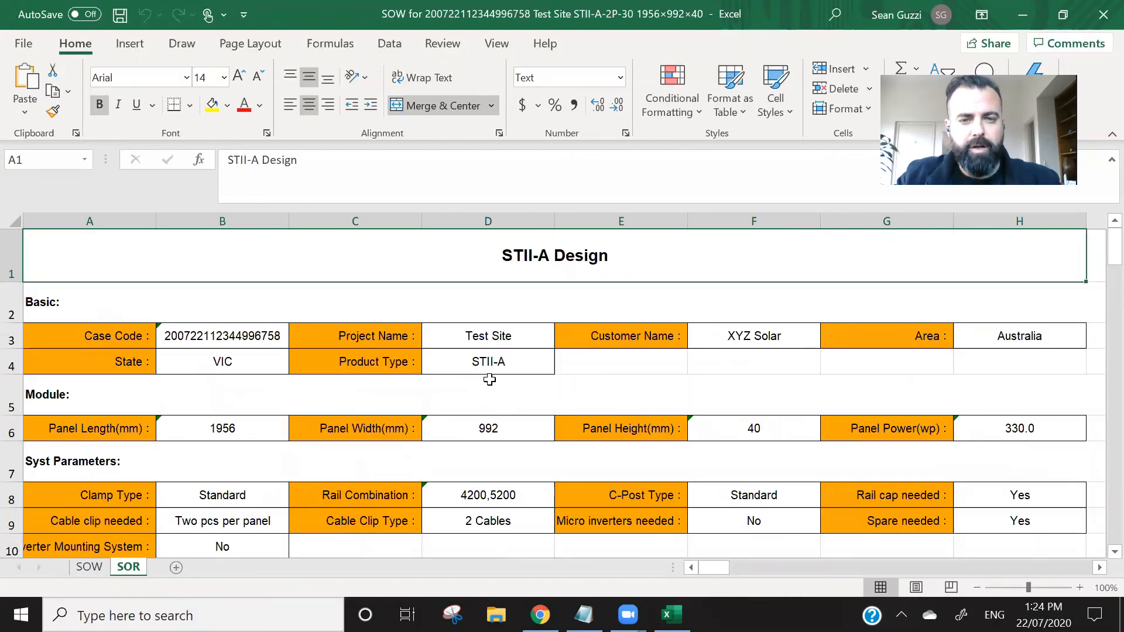
scroll(510, 372, "down", 1)
scroll(527, 376, "down", 3)
scroll(527, 376, "up", 4)
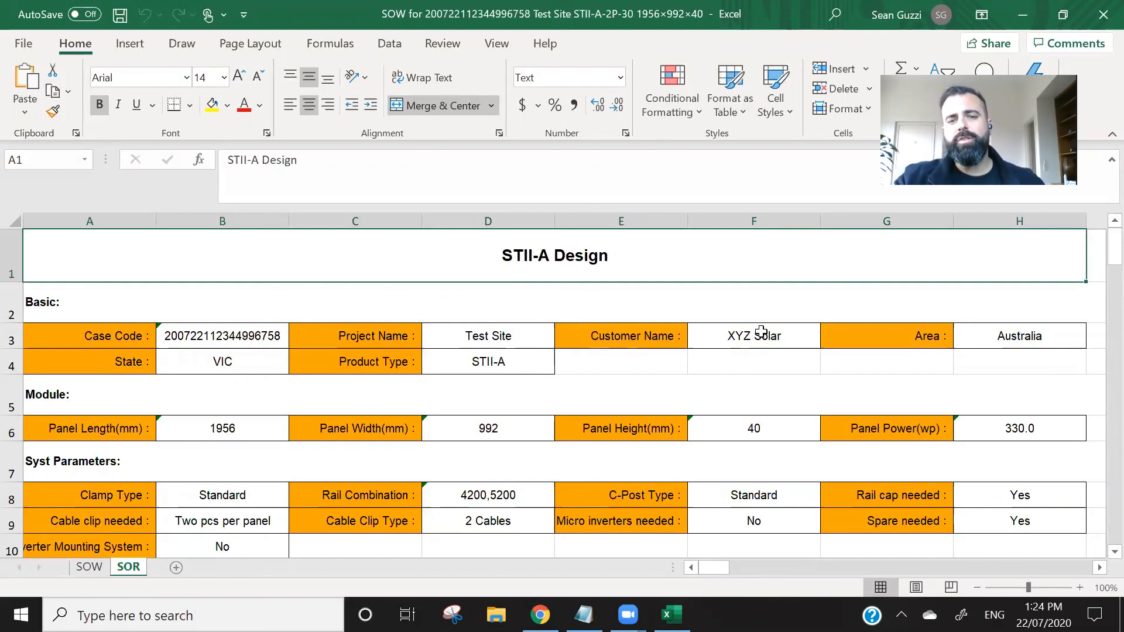
Step: Examine the SOR sheet's module, system parameters, certified spacing and arrangement sections, including the rail combination table
scroll(452, 345, "down", 1)
scroll(452, 344, "up", 1)
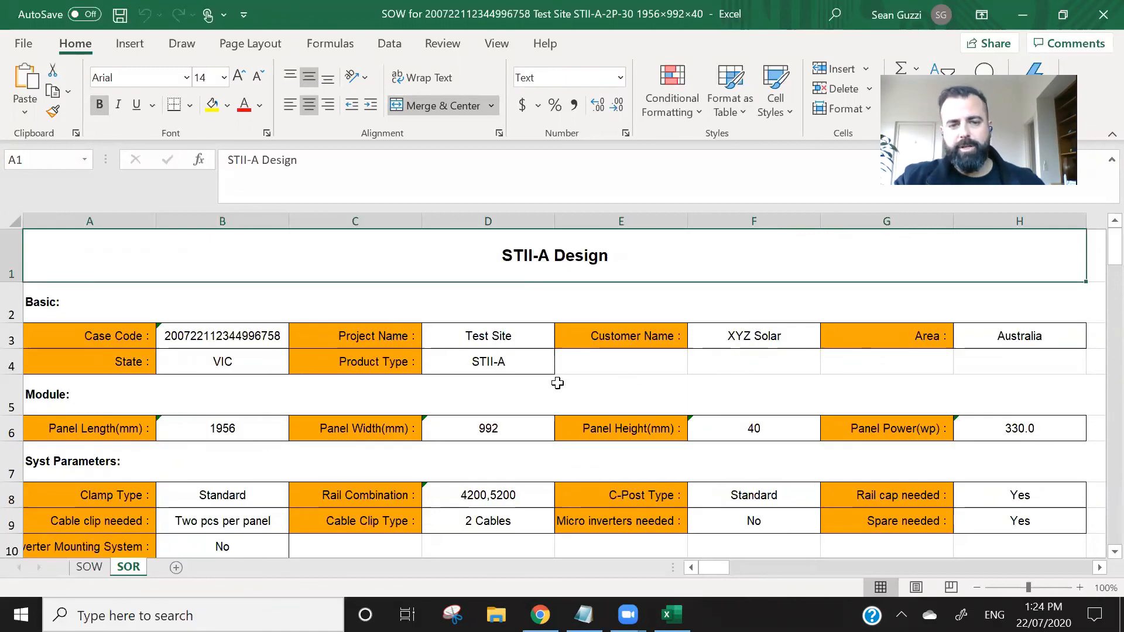
scroll(501, 376, "down", 1)
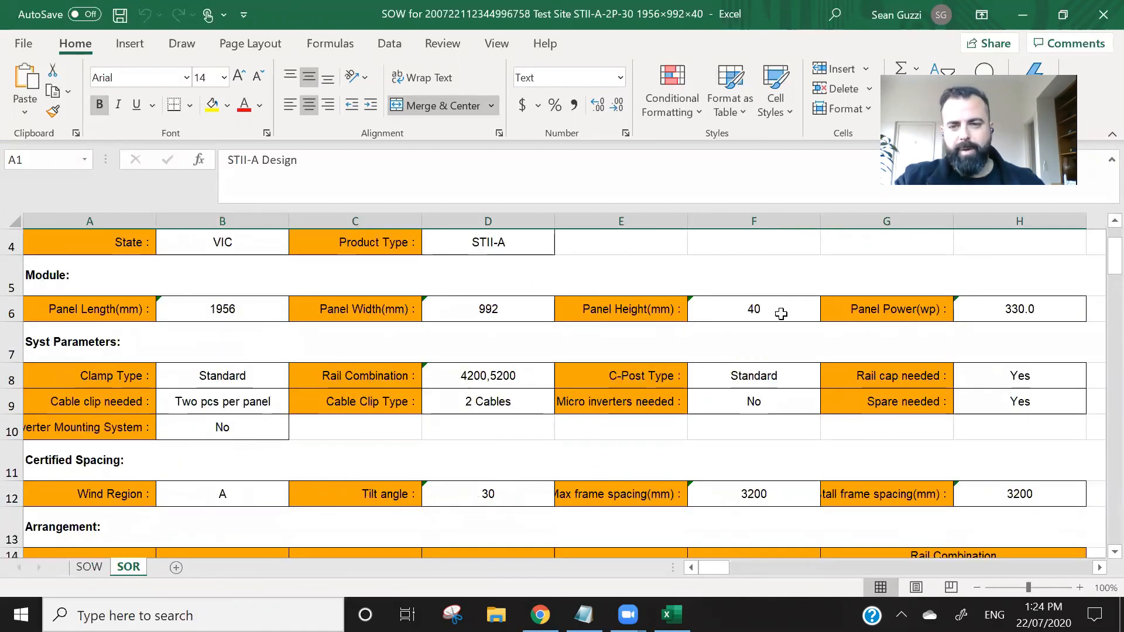
scroll(762, 347, "down", 1)
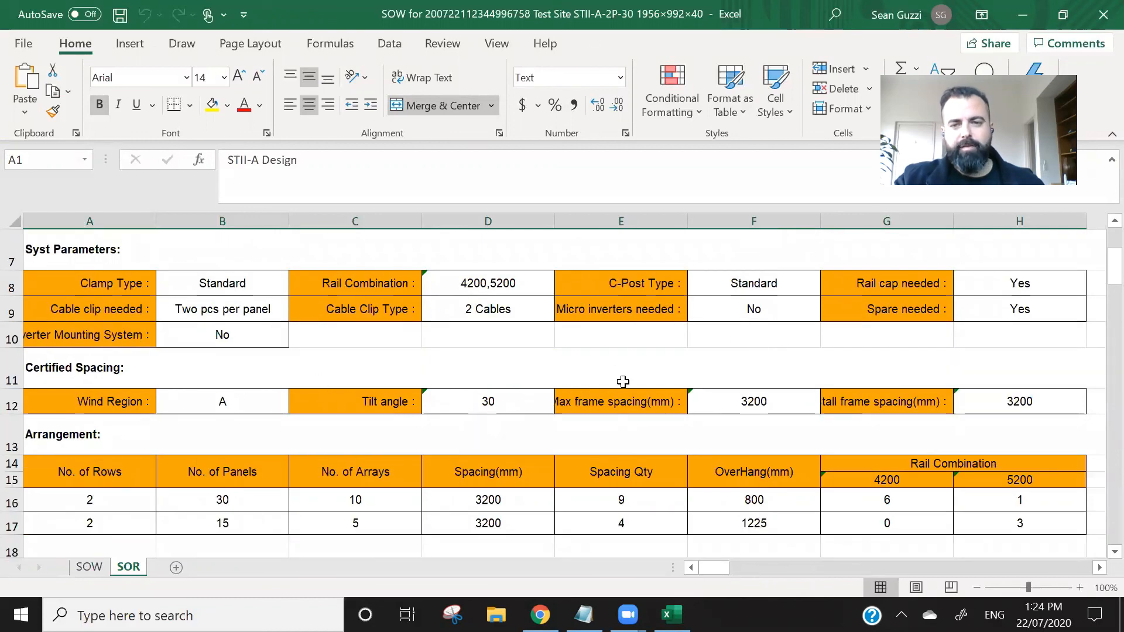
scroll(771, 314, "down", 1)
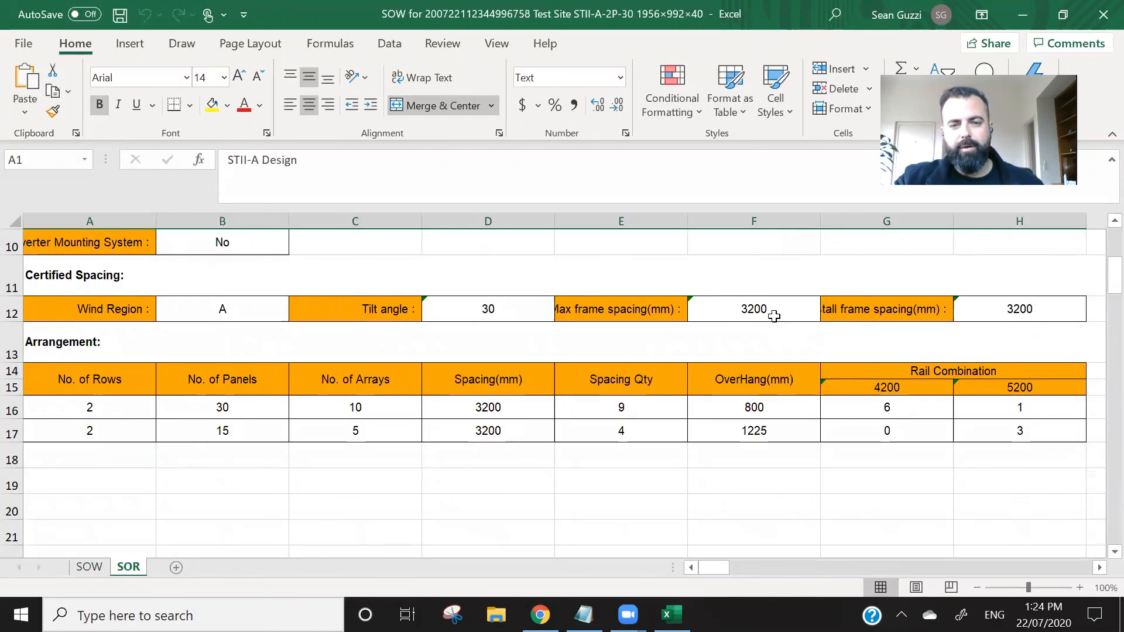
scroll(774, 316, "up", 1)
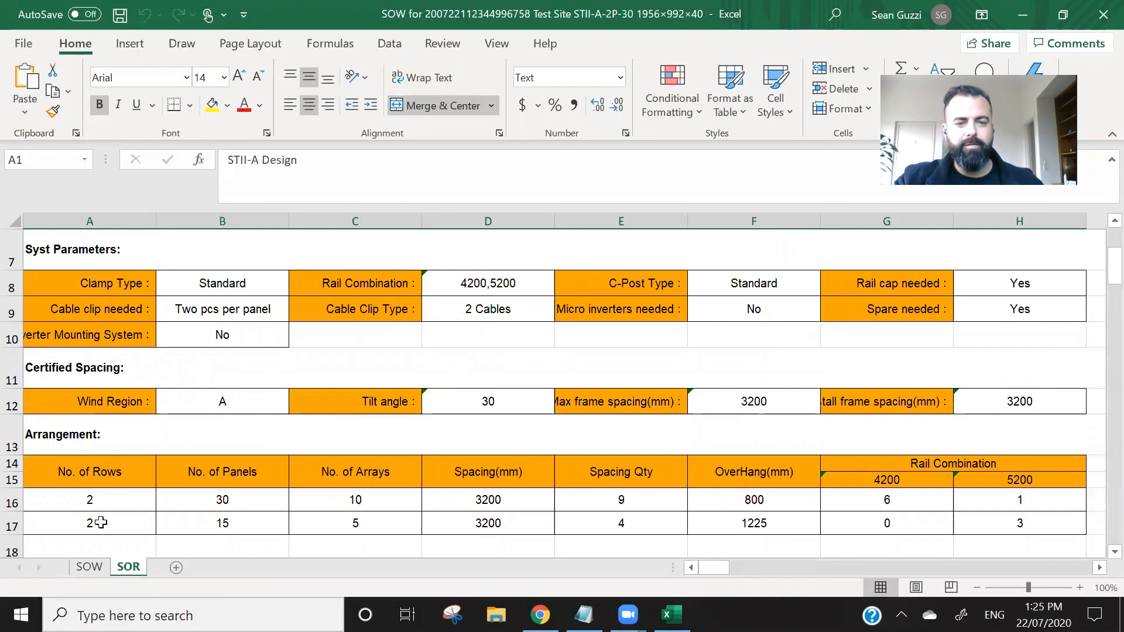
scroll(586, 457, "up", 1)
scroll(644, 489, "down", 1)
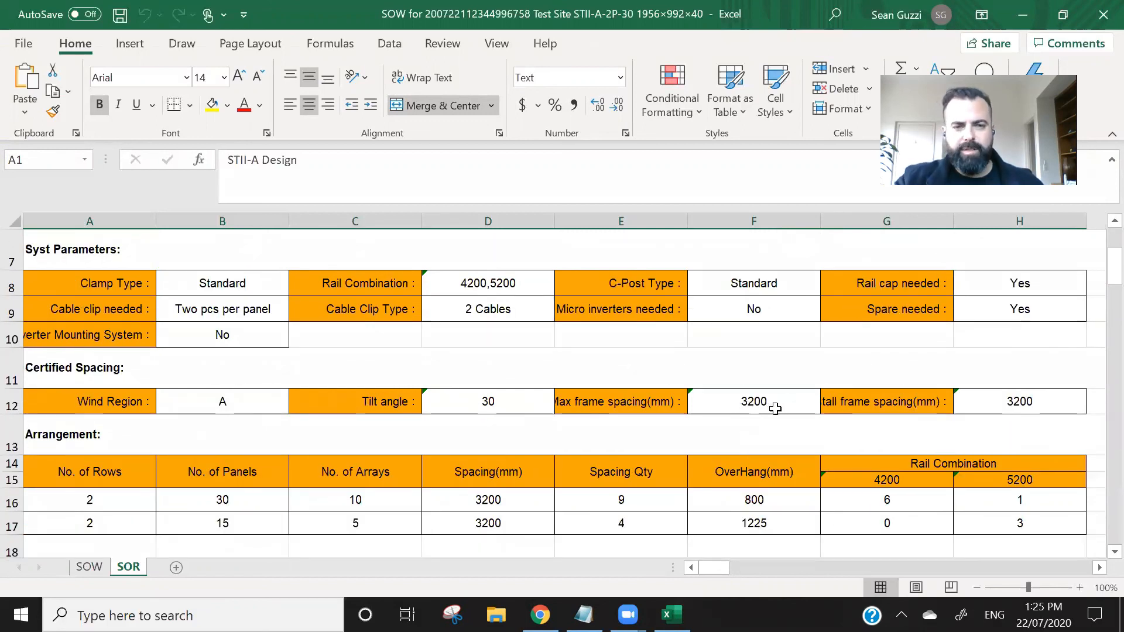
scroll(776, 409, "up", 1)
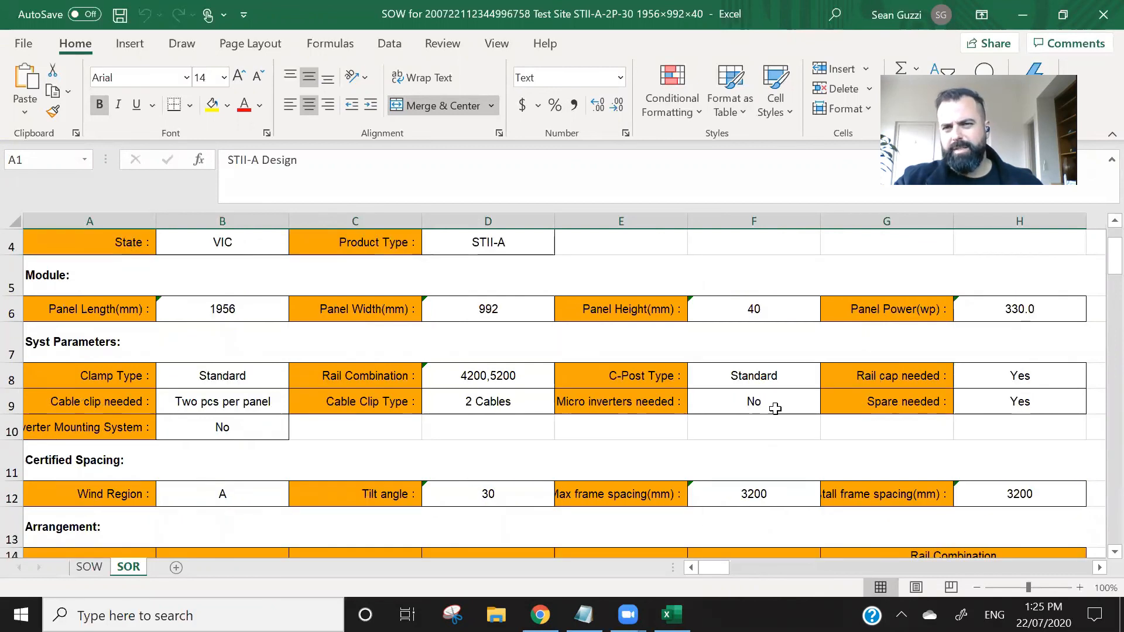
scroll(775, 409, "up", 1)
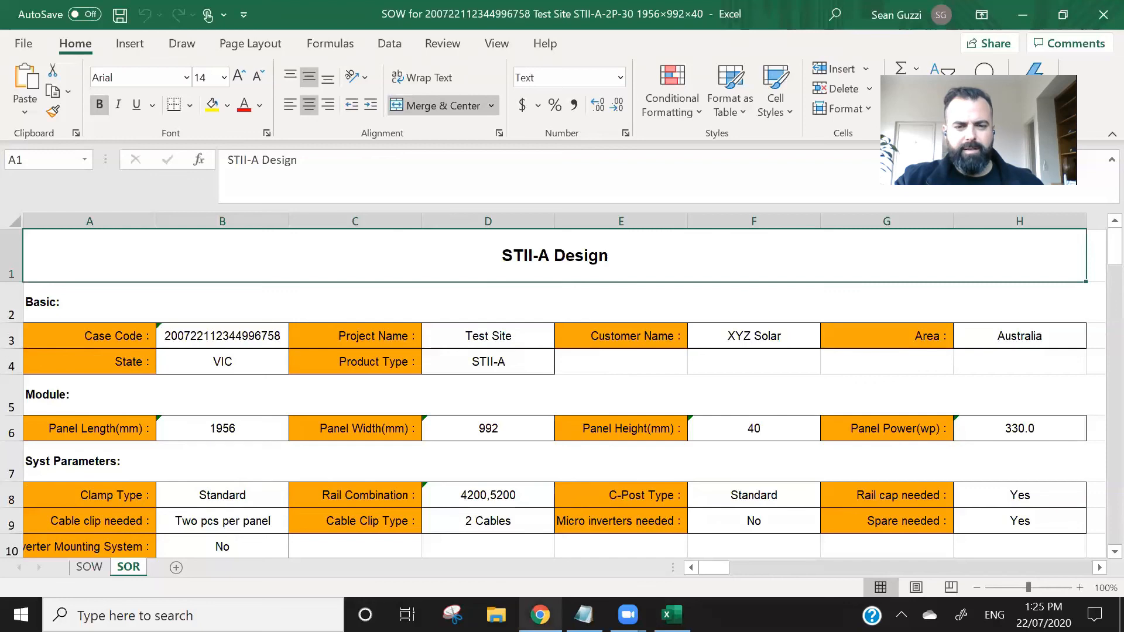
Step: Switch to the EzQuote quotation in Chrome, open the BOM of the output and look through its parts list
left_click(540, 615)
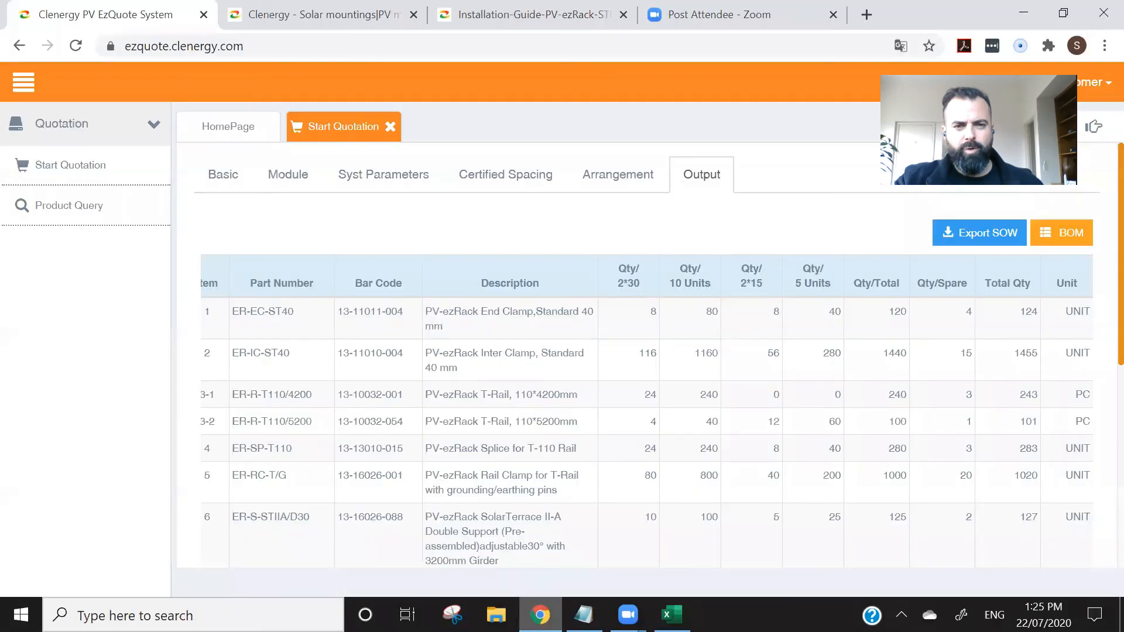
left_click(1068, 235)
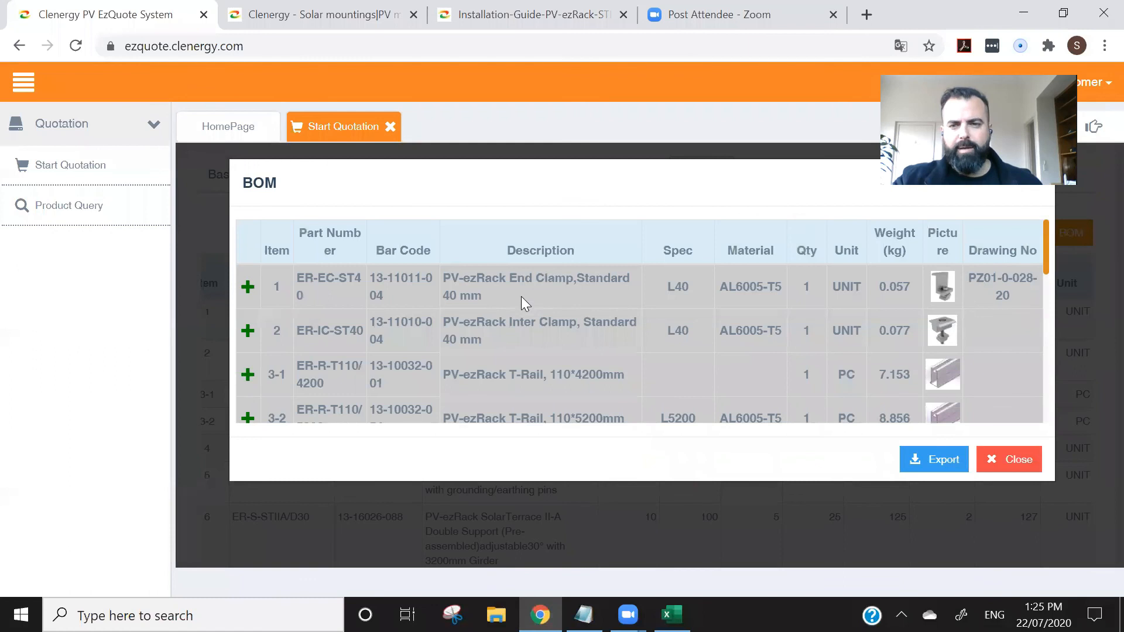
scroll(514, 305, "down", 10)
scroll(514, 304, "up", 10)
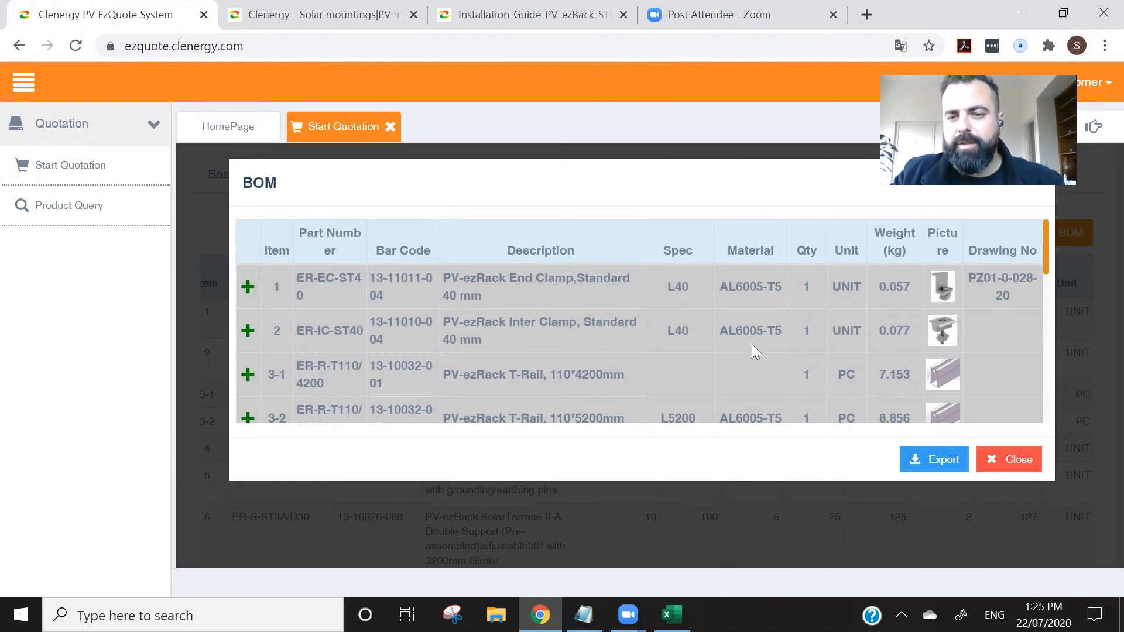
scroll(754, 346, "down", 5)
scroll(754, 346, "up", 5)
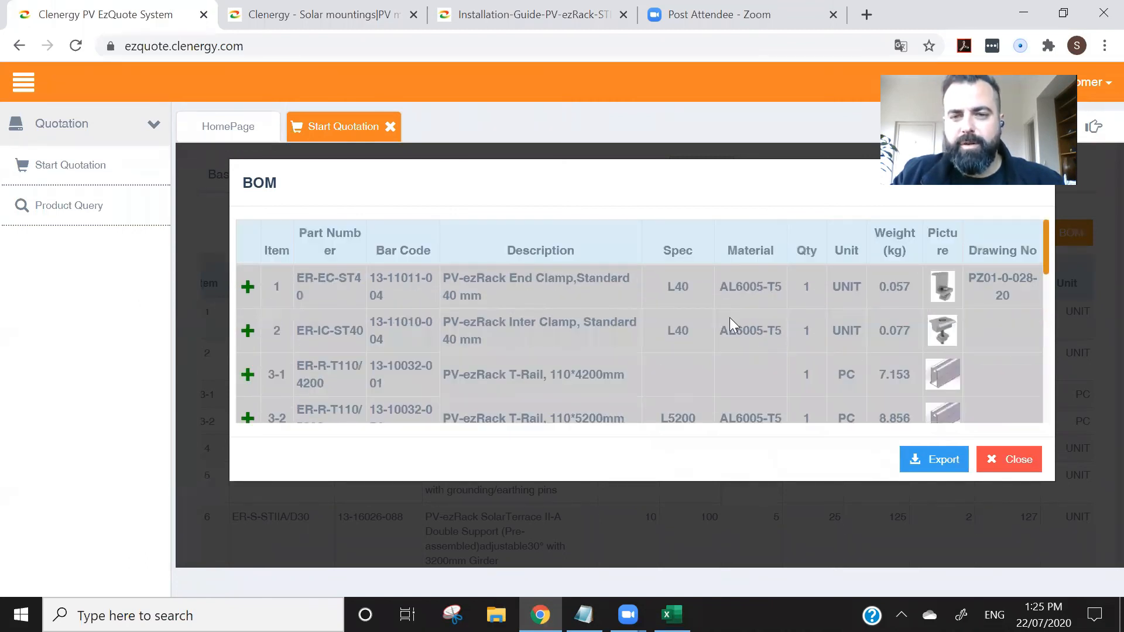
scroll(699, 294, "down", 4)
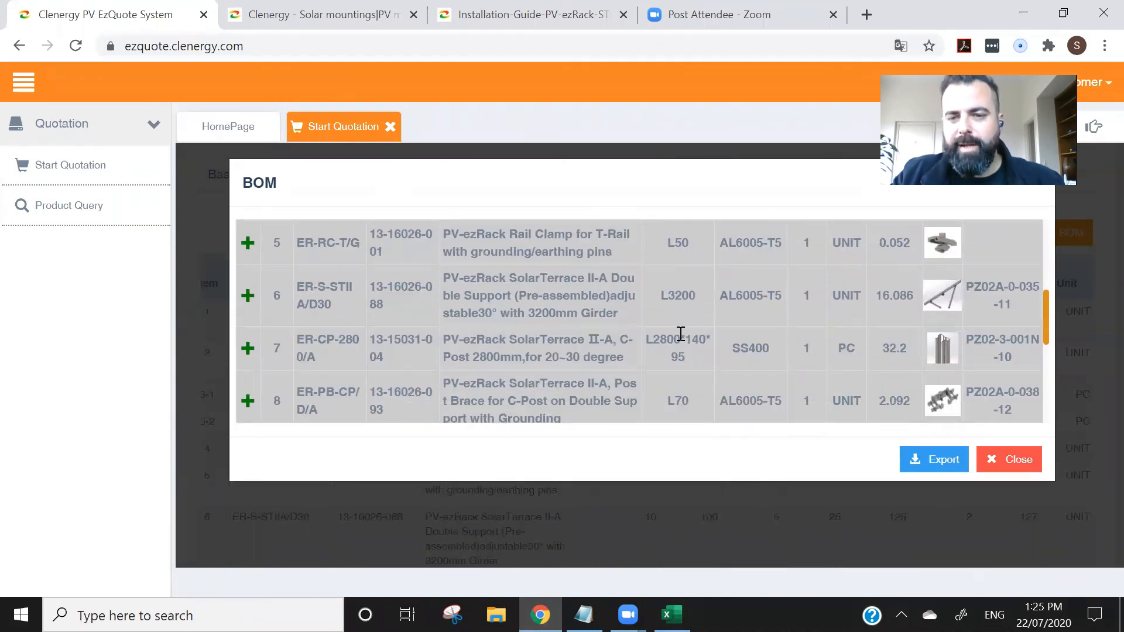
scroll(681, 334, "down", 2)
scroll(679, 332, "up", 5)
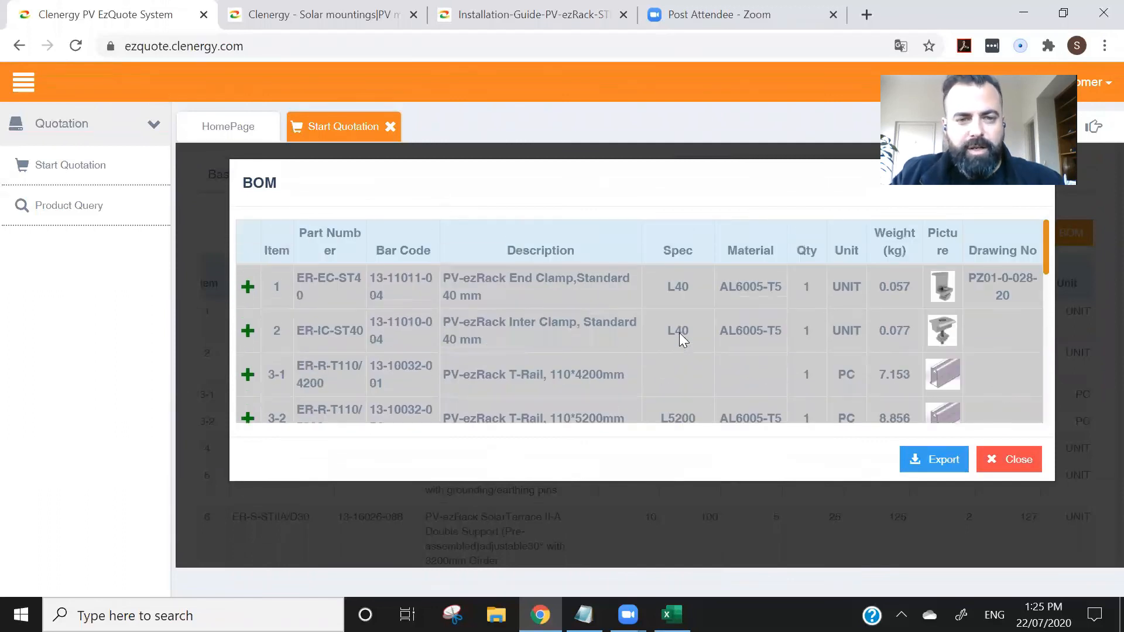
Step: Expand the ER-EC-ST40 end clamp in the BOM and examine its component parts
left_click(249, 295)
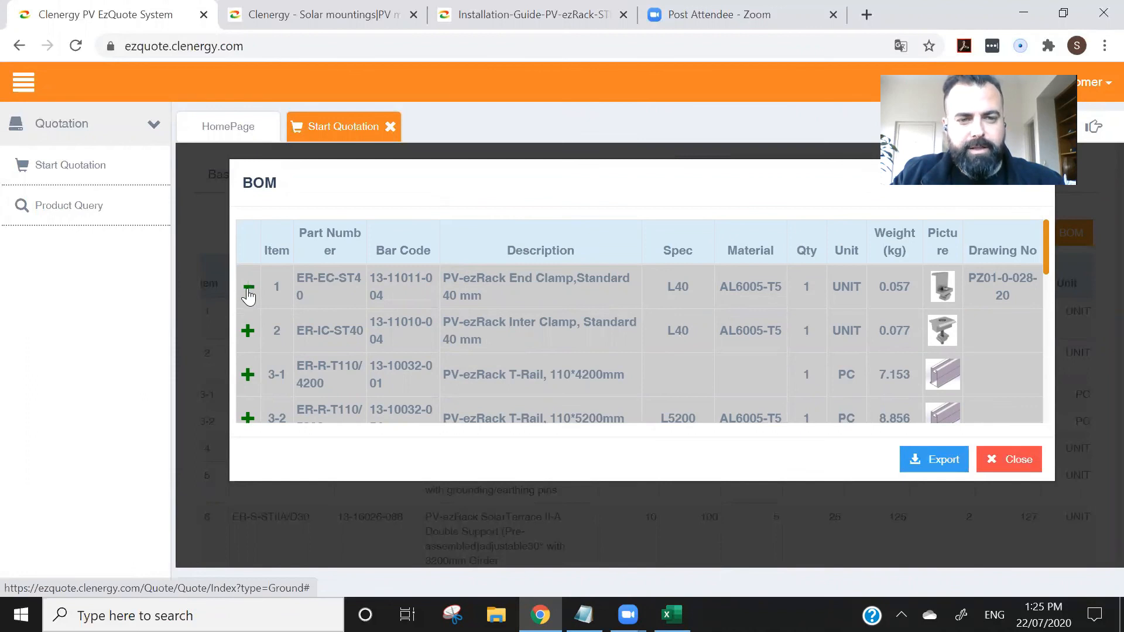
scroll(543, 300, "down", 3)
scroll(542, 300, "up", 1)
scroll(509, 297, "up", 2)
scroll(434, 281, "down", 2)
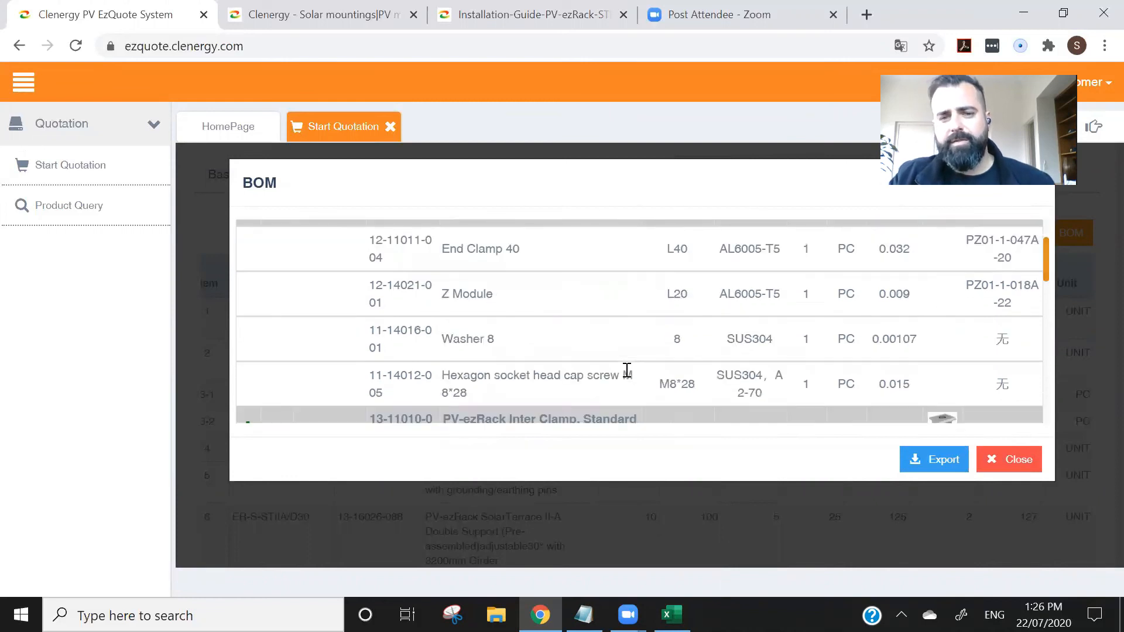
Step: Look through the remaining BOM items below the expanded end clamp and close the BOM
scroll(585, 328, "down", 6)
scroll(568, 316, "up", 8)
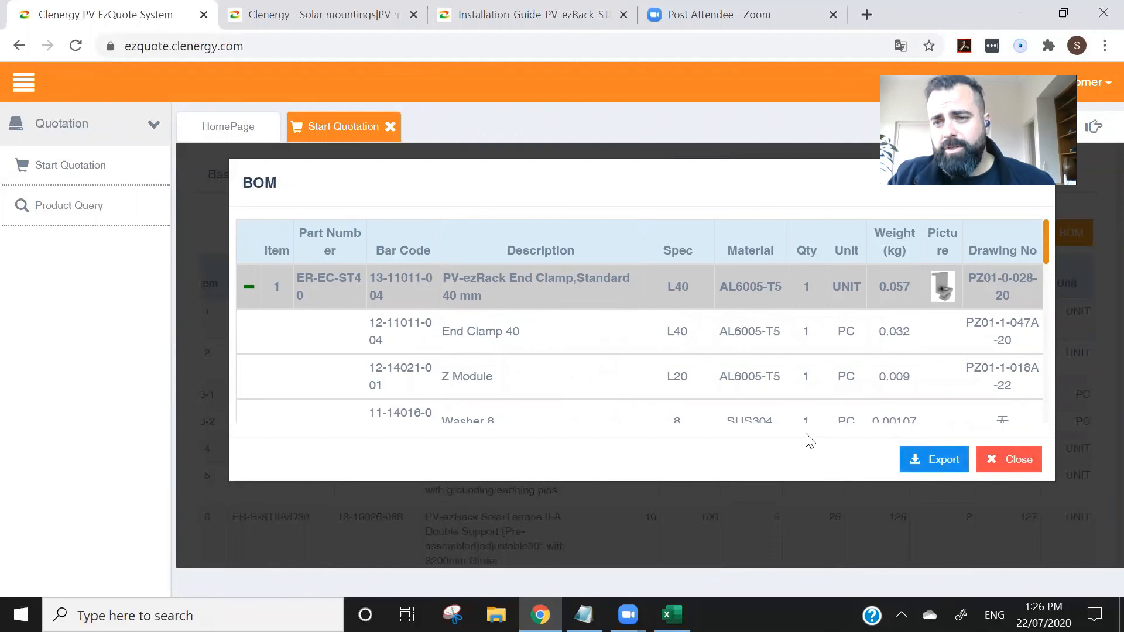
scroll(568, 353, "down", 5)
scroll(570, 348, "up", 6)
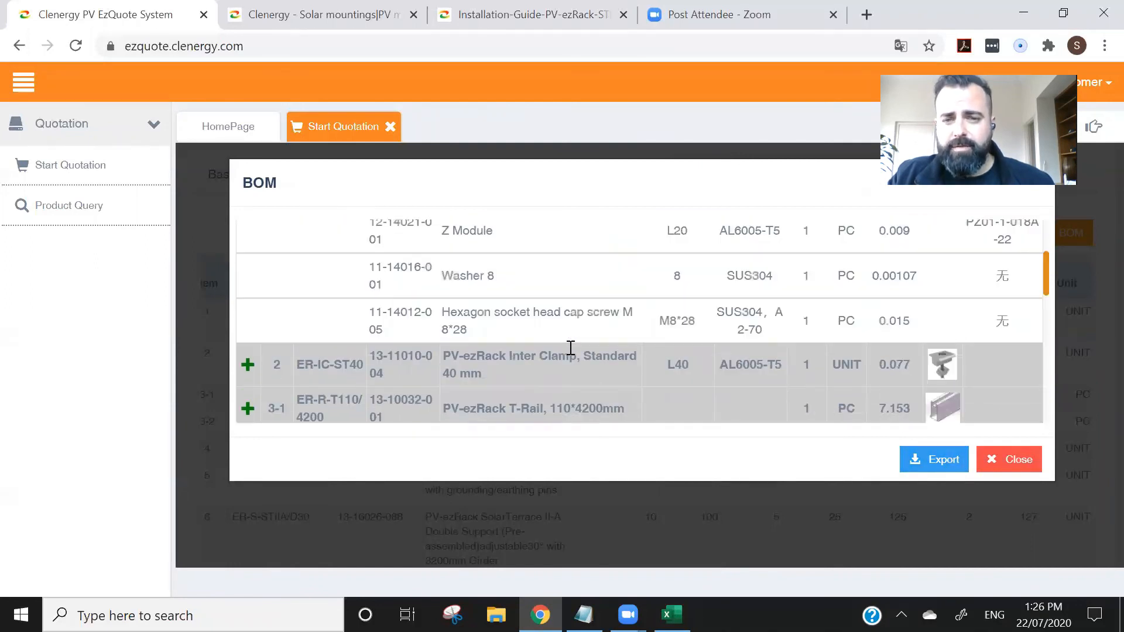
scroll(620, 320, "down", 7)
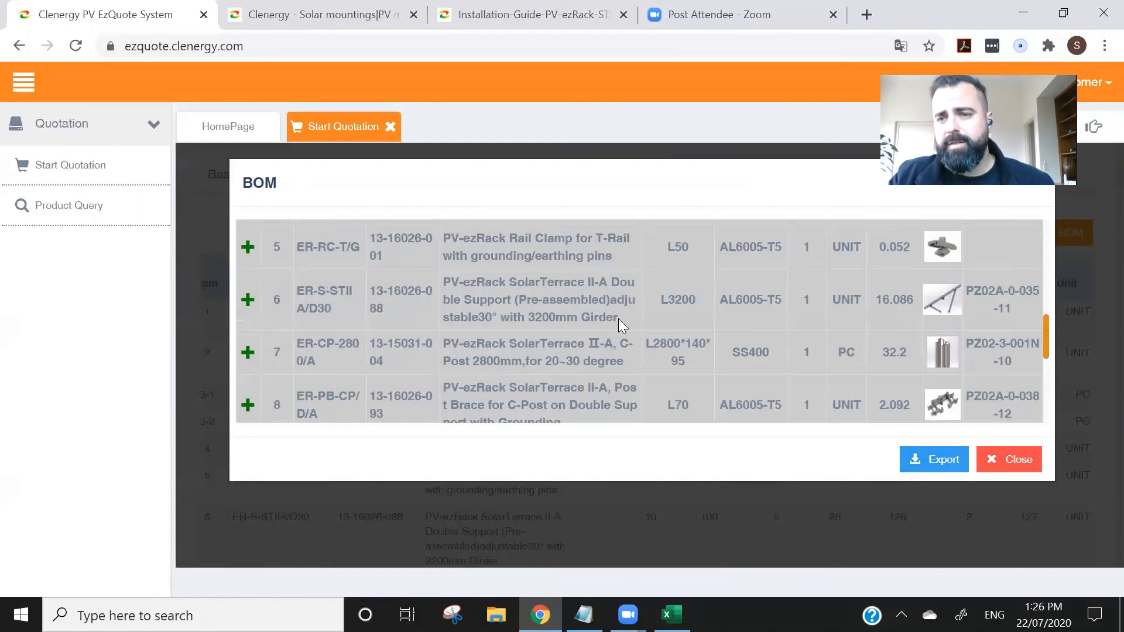
scroll(619, 319, "up", 7)
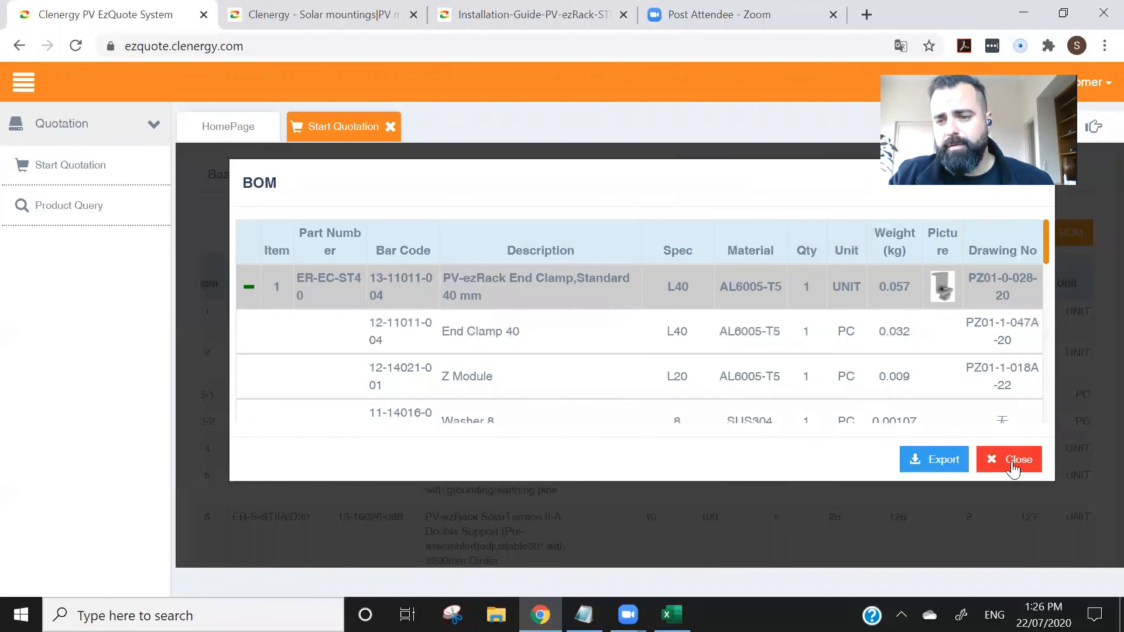
left_click(1014, 461)
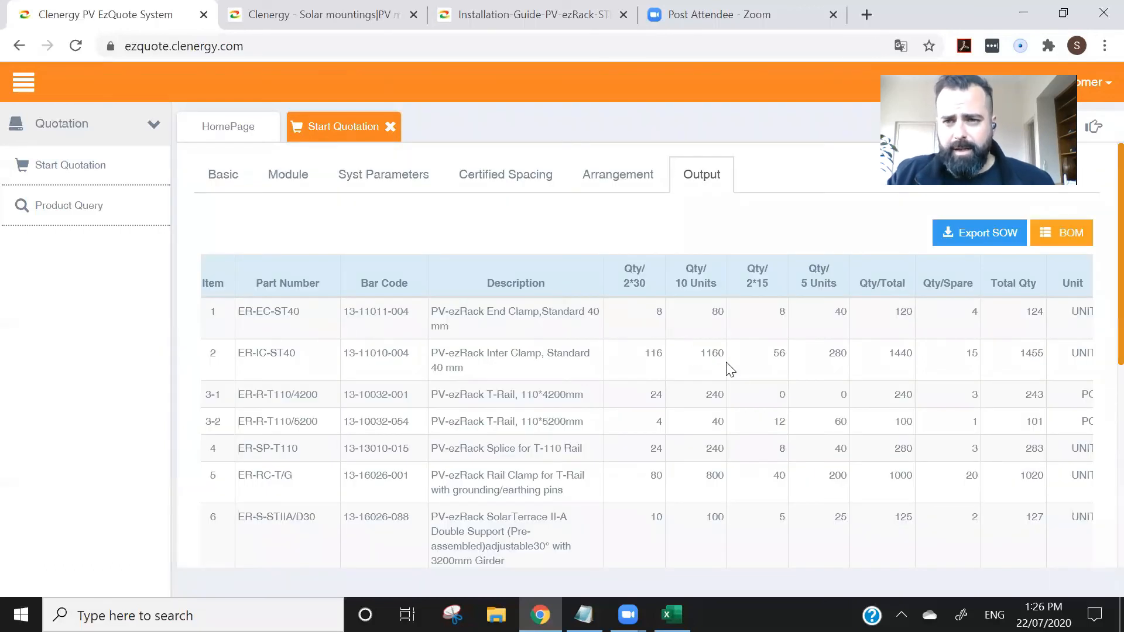